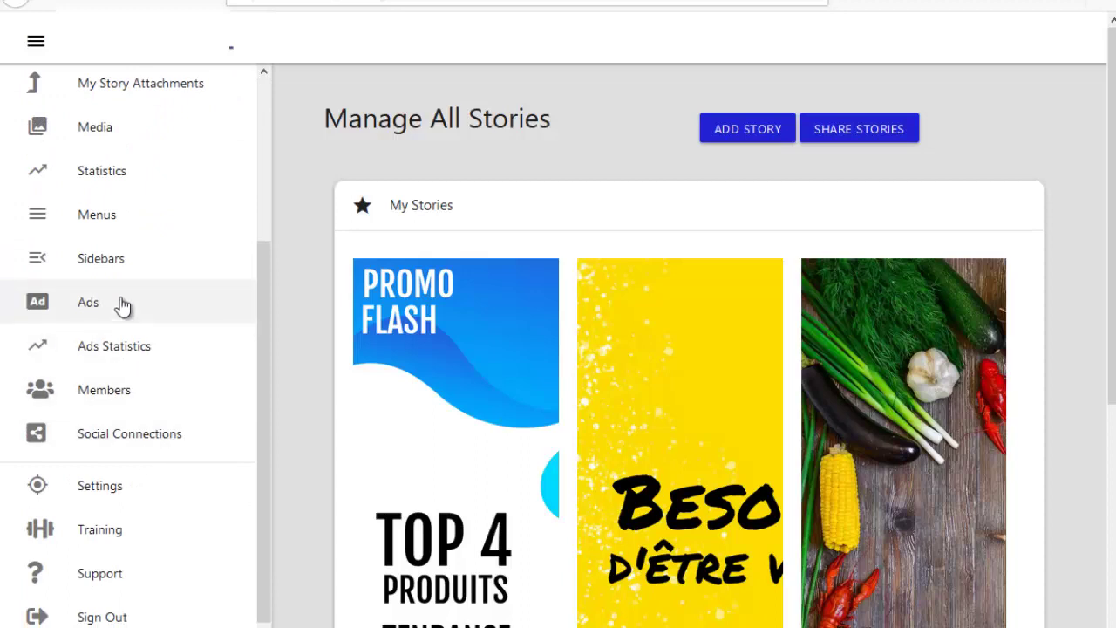
scroll(131, 287, "up", 3)
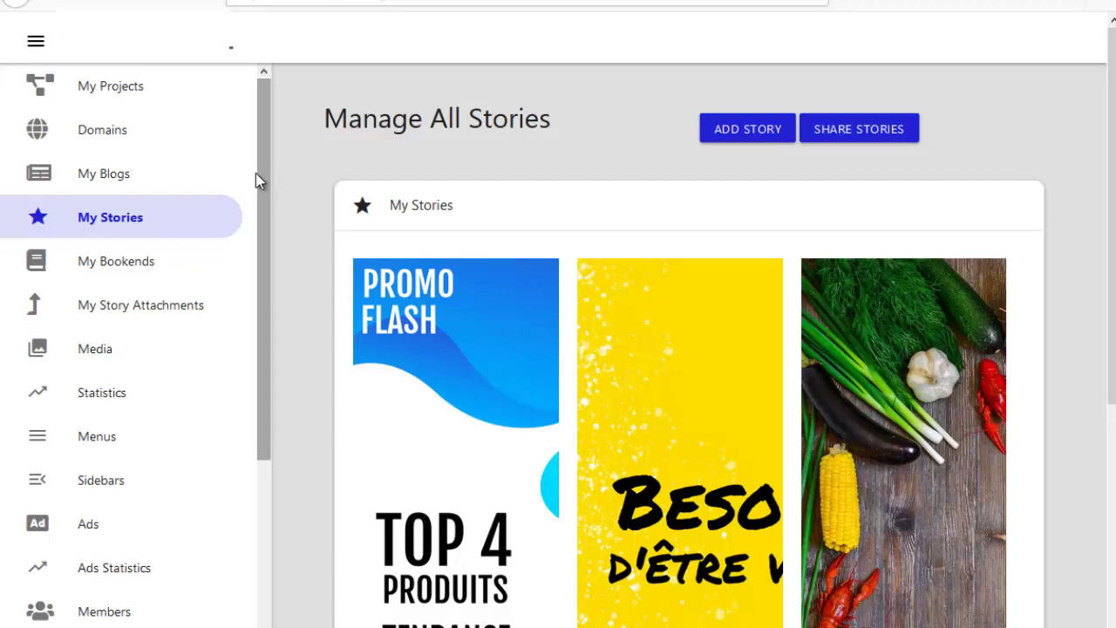
left_click_drag(268, 181, 254, 160)
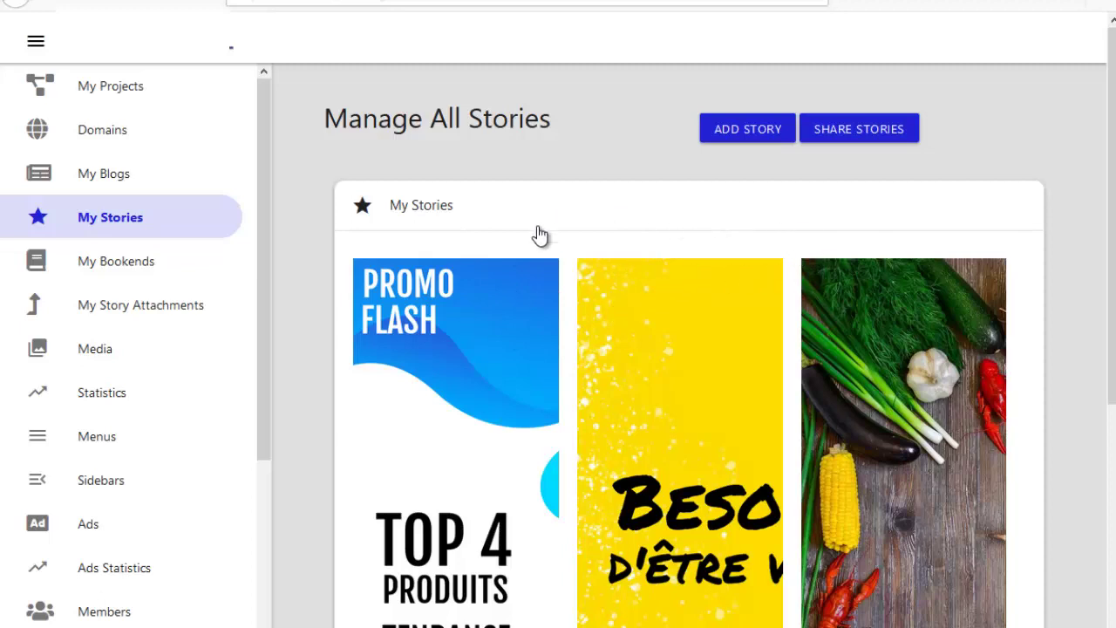
scroll(627, 270, "down", 2)
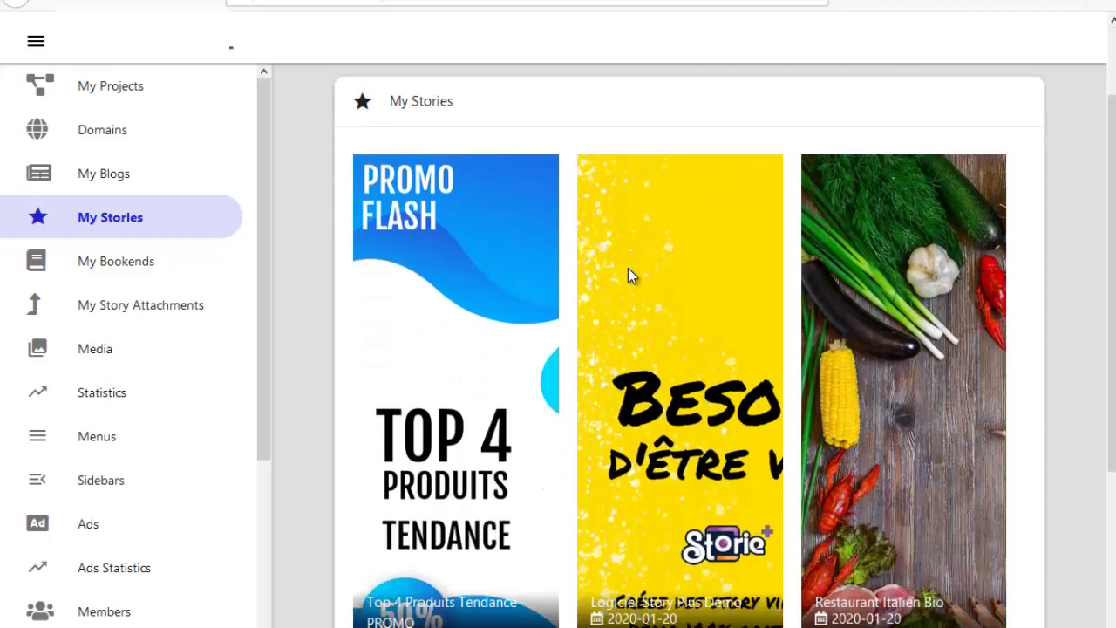
scroll(463, 177, "up", 2)
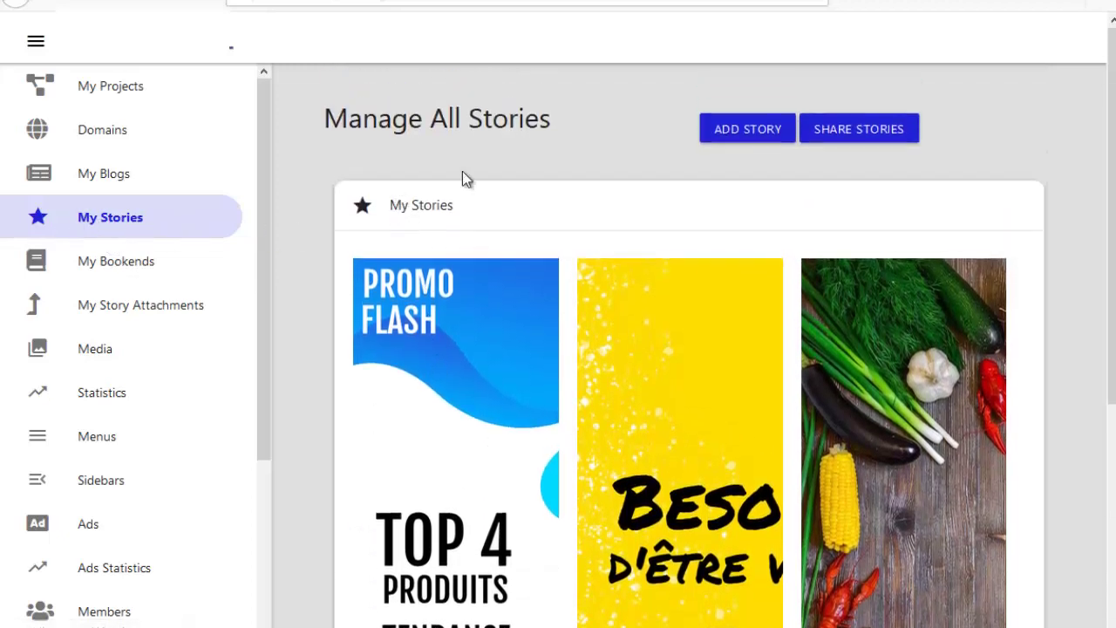
Preview the Top 4 Produits Tendance PROMO story and follow the purchase link on its Bague Thungstene Rock slide.
scroll(747, 326, "down", 2)
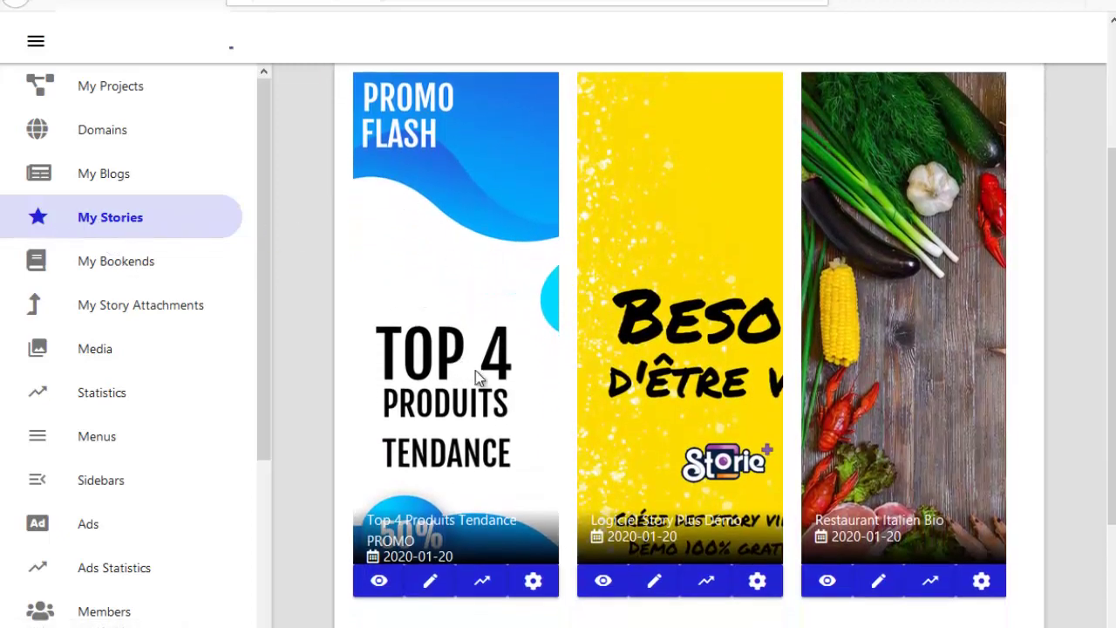
left_click(380, 584)
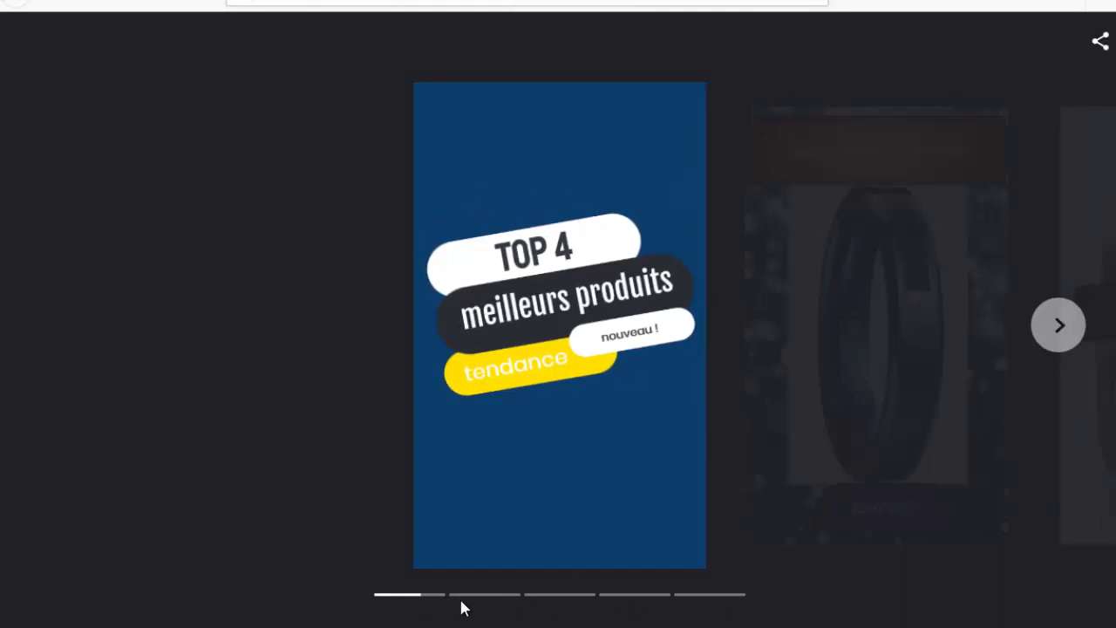
left_click(1062, 326)
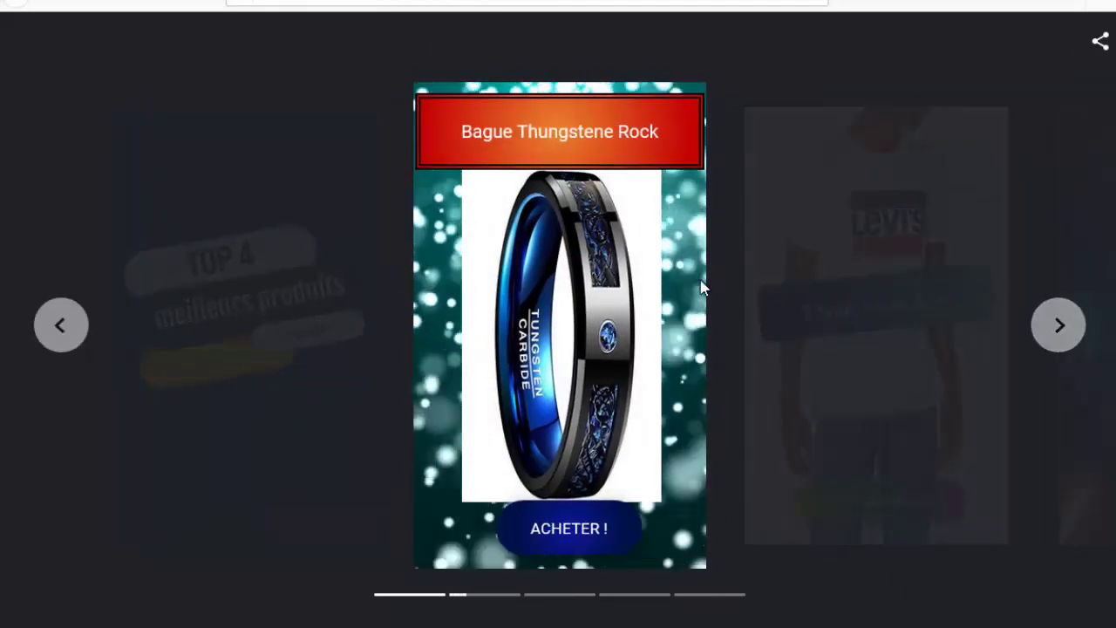
left_click(554, 526)
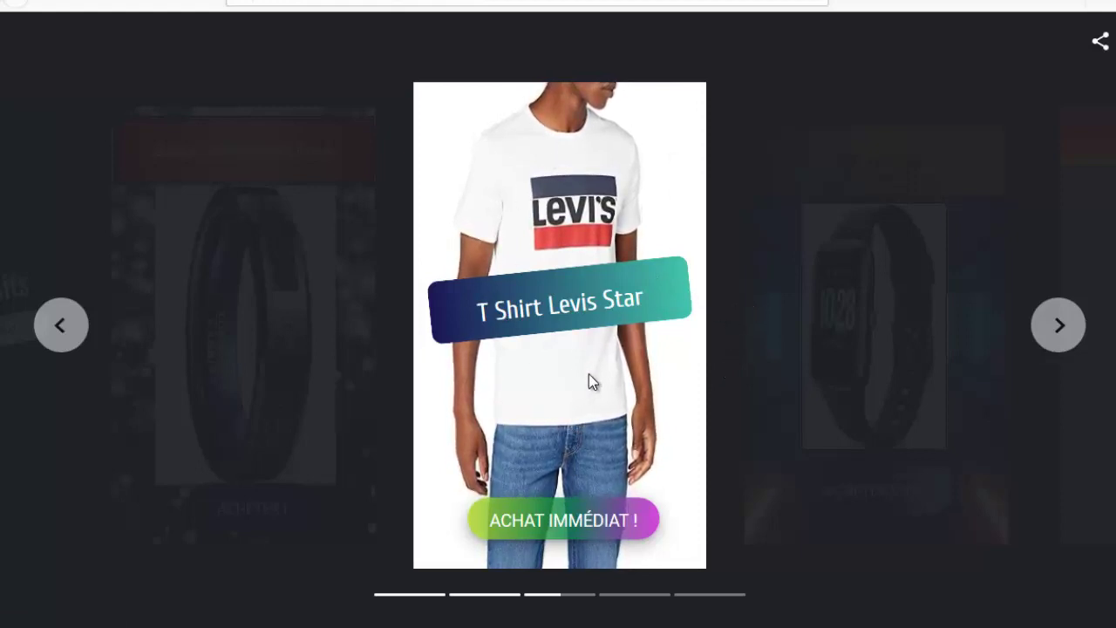
Follow the purchase links on the T Shirt Levis Star and Casque Hyper X slides, examining the Levi's product page.
left_click(565, 523)
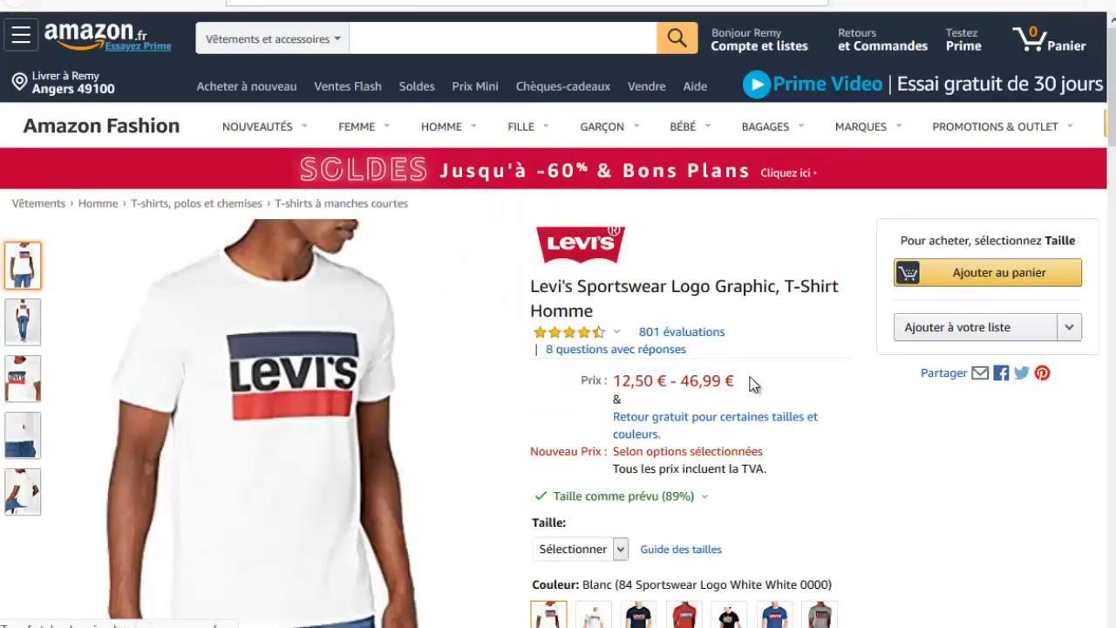
scroll(525, 396, "down", 1)
scroll(302, 311, "down", 2)
scroll(477, 220, "up", 3)
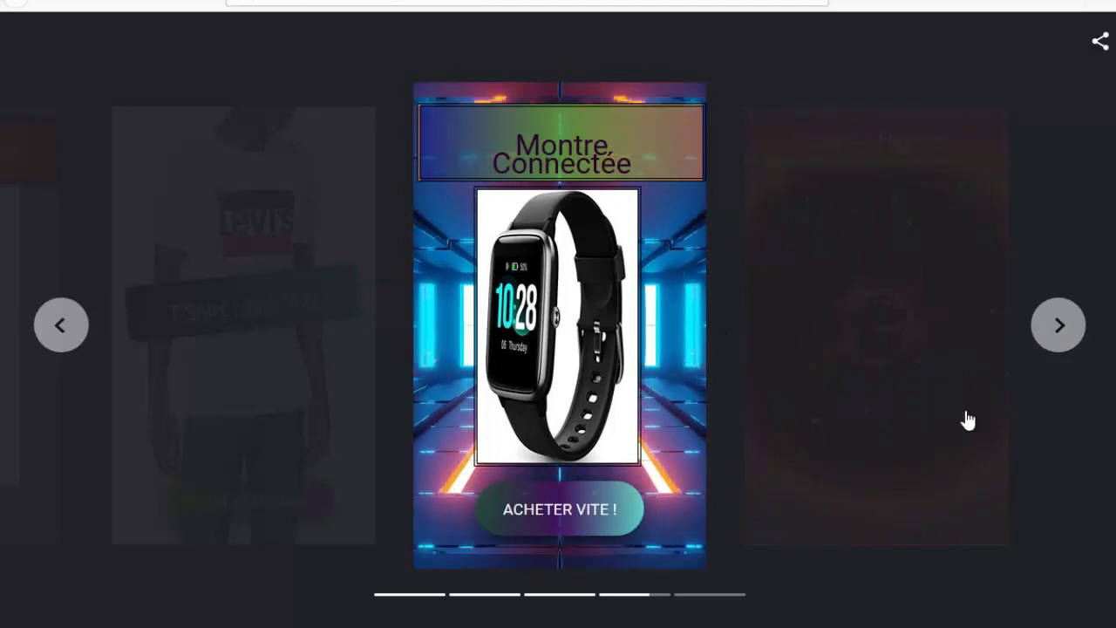
left_click(1063, 334)
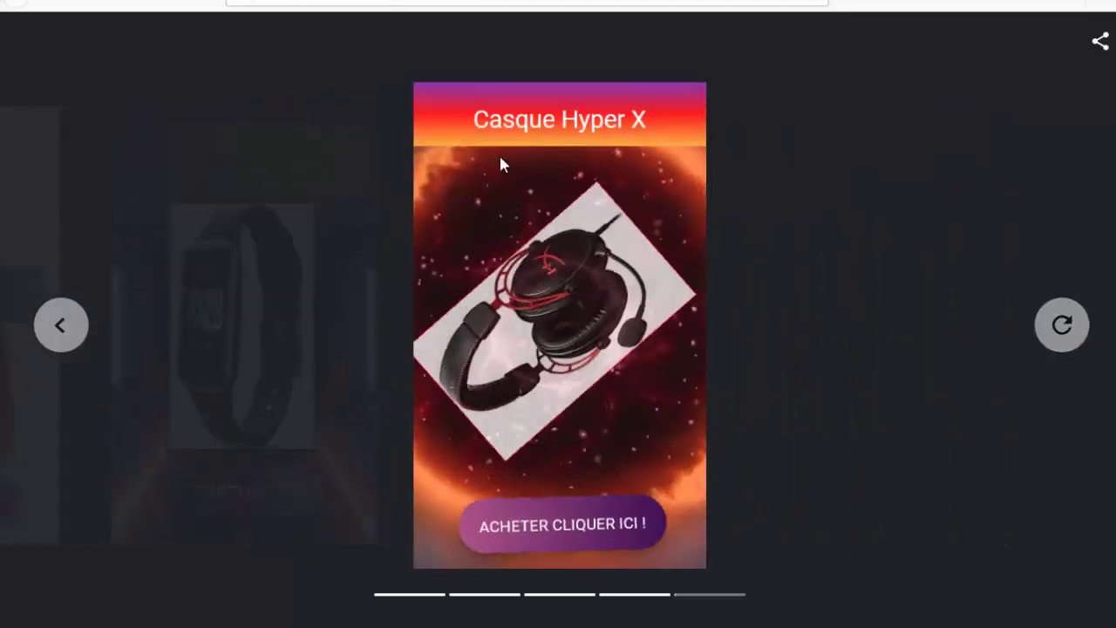
left_click(565, 529)
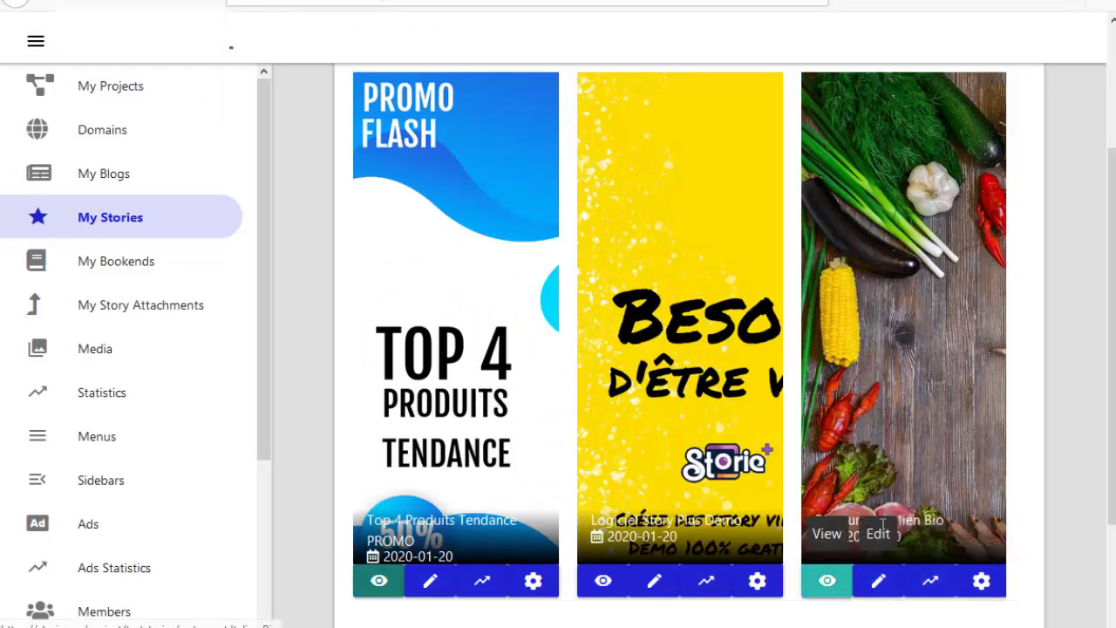
Preview the Restaurant Italien Bio story and test the "Réservez ICI !" link on its second slide.
left_click(828, 579)
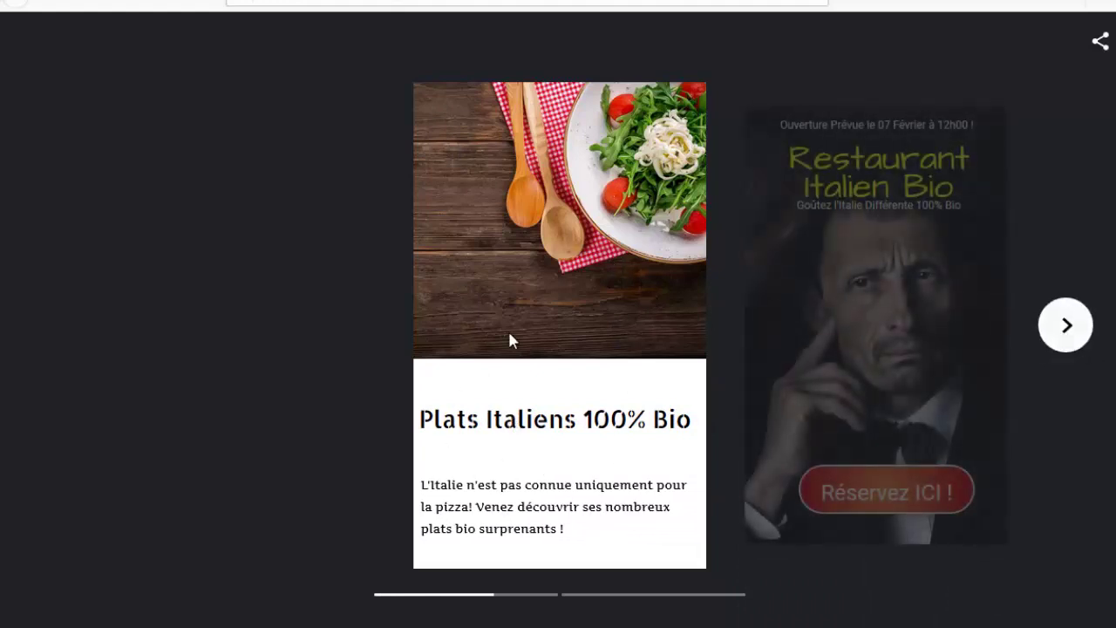
left_click(1061, 328)
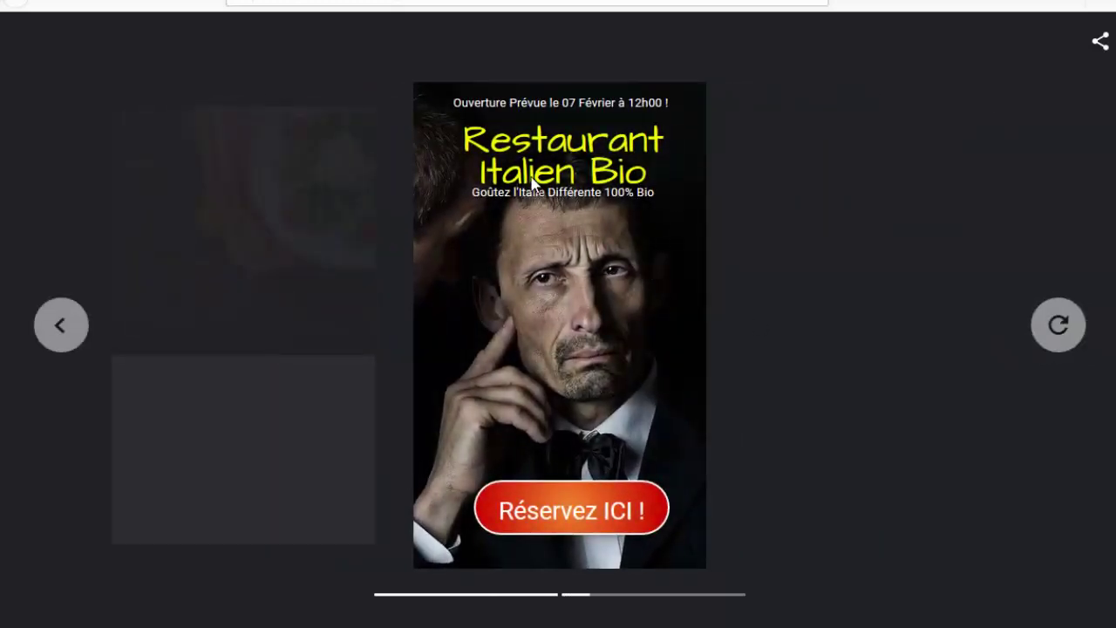
left_click(573, 517)
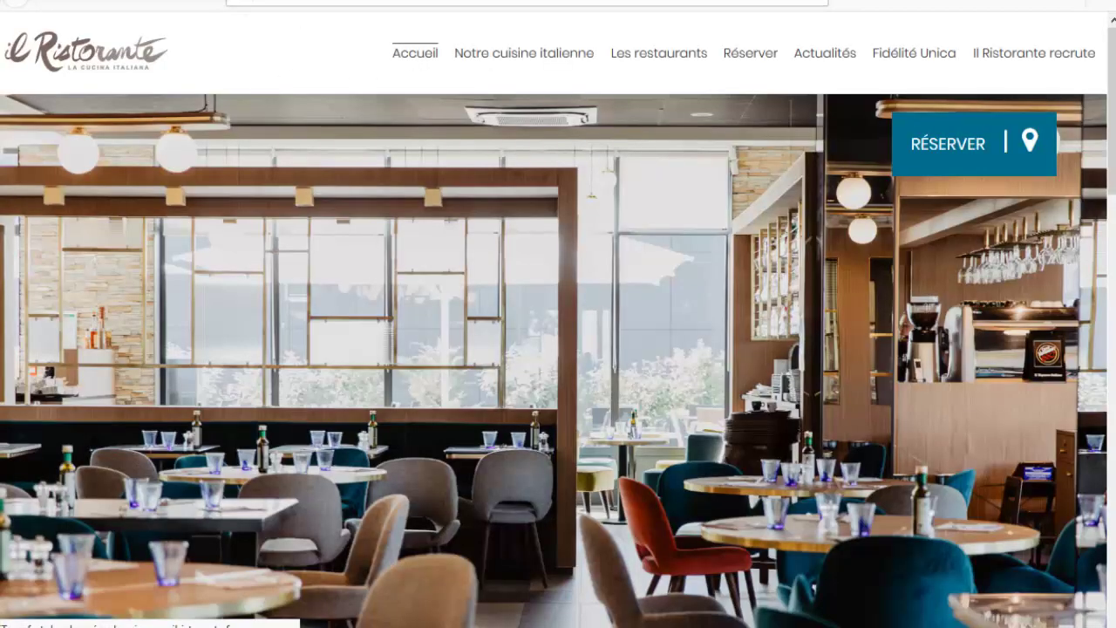
left_click(228, 1)
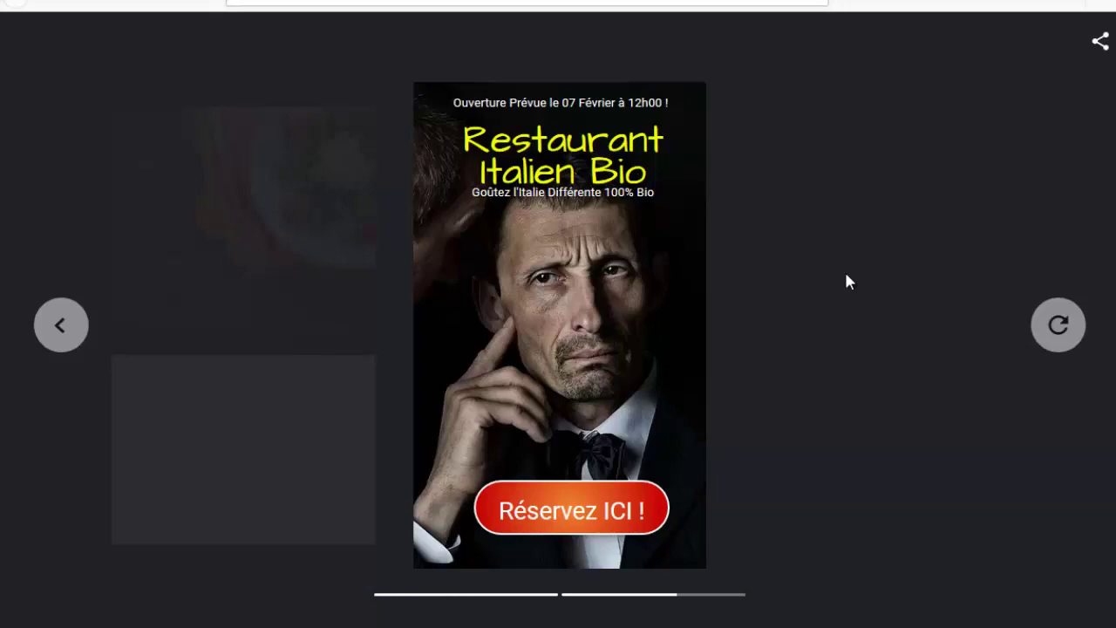
View the sharing options of the Restaurant Italien Bio story, and return to the stories list.
left_click(1099, 43)
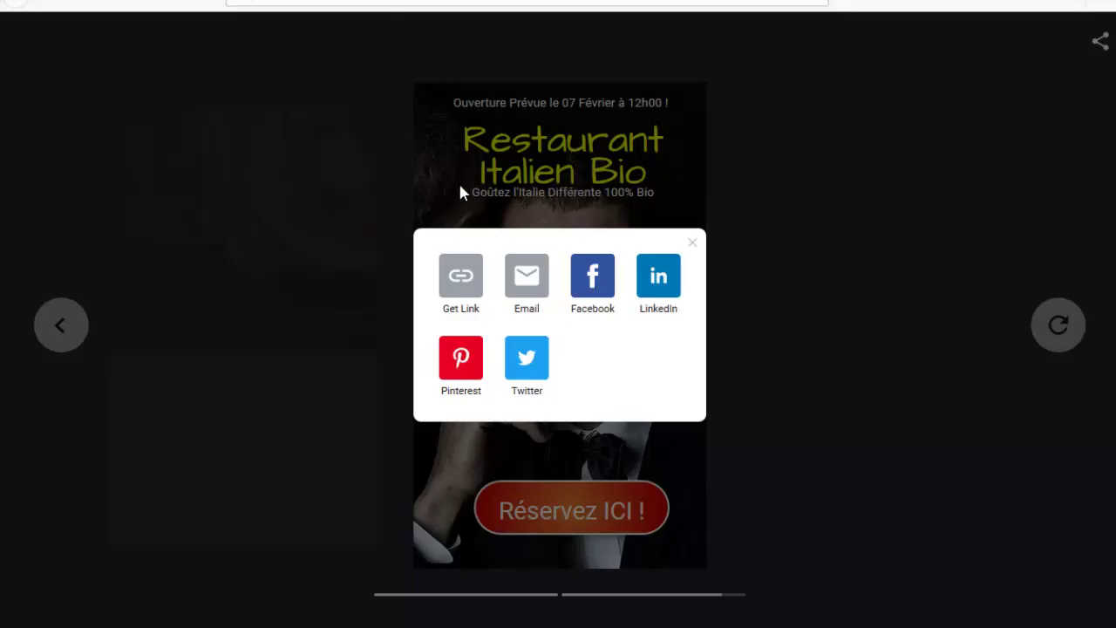
left_click(313, 241)
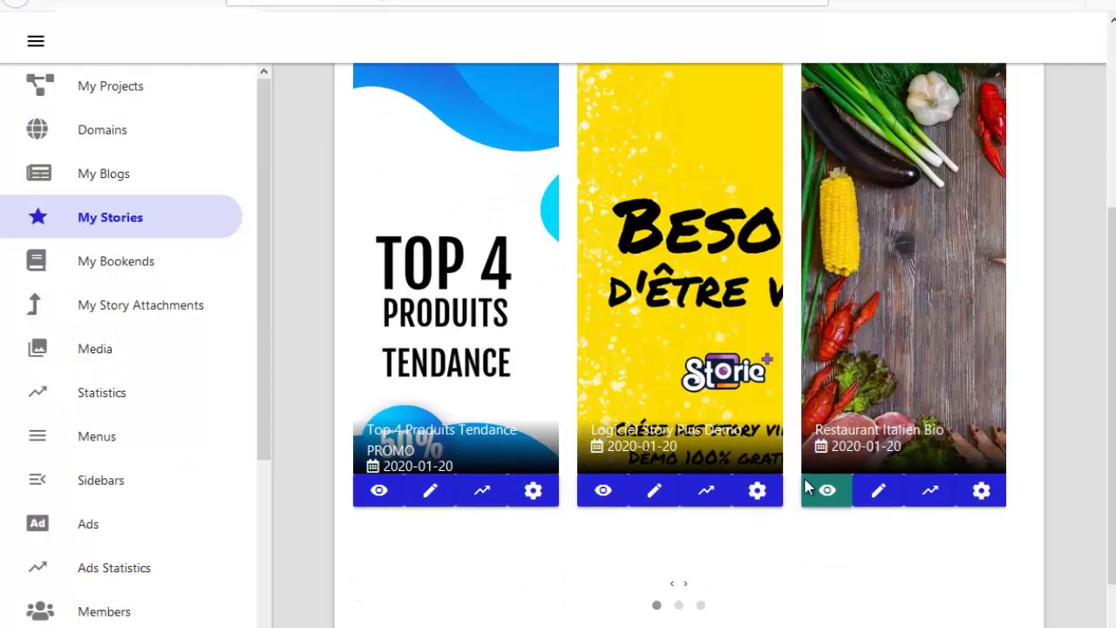
Show the last group of stories and preview Logiciel Storie Plus Offre Speciale.
left_click(679, 547)
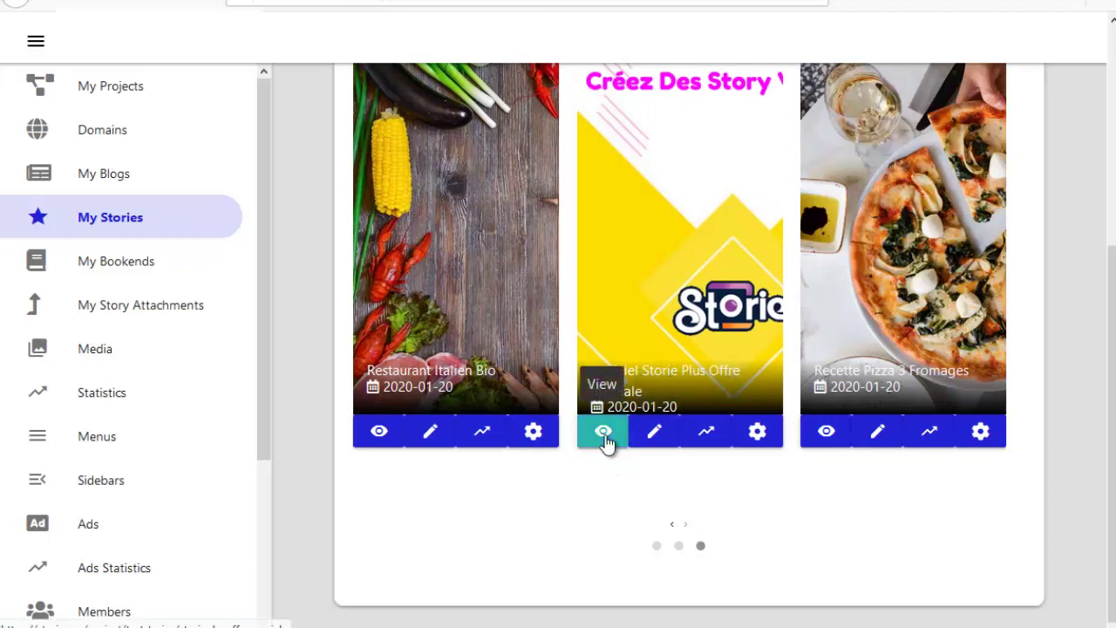
scroll(608, 436, "up", 2)
scroll(608, 348, "down", 1)
left_click(613, 523)
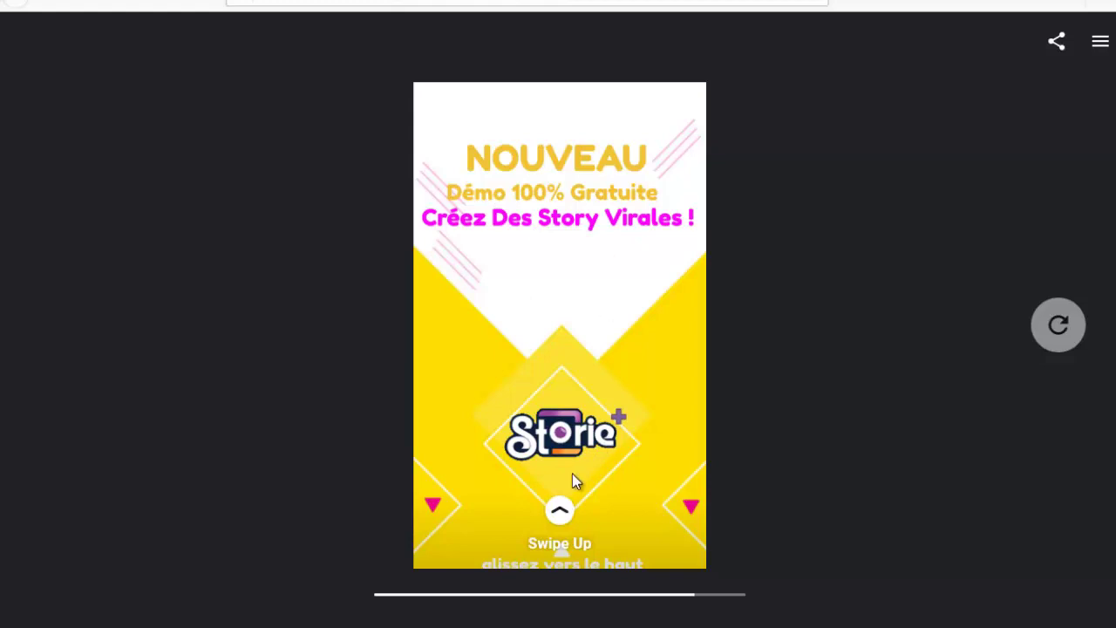
Open the story's swipe-up attachment and follow its "CLIQUEZ ICI POUR UN ACCÈS IMMÉDIAT !" link to examine the sales page.
left_click(562, 524)
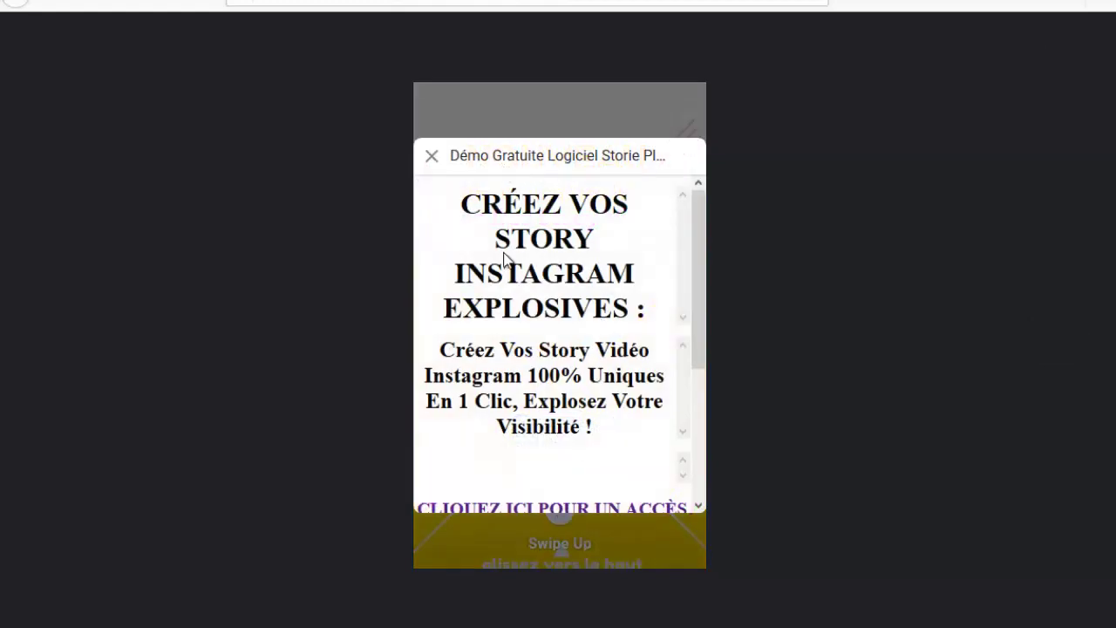
scroll(591, 216, "down", 1)
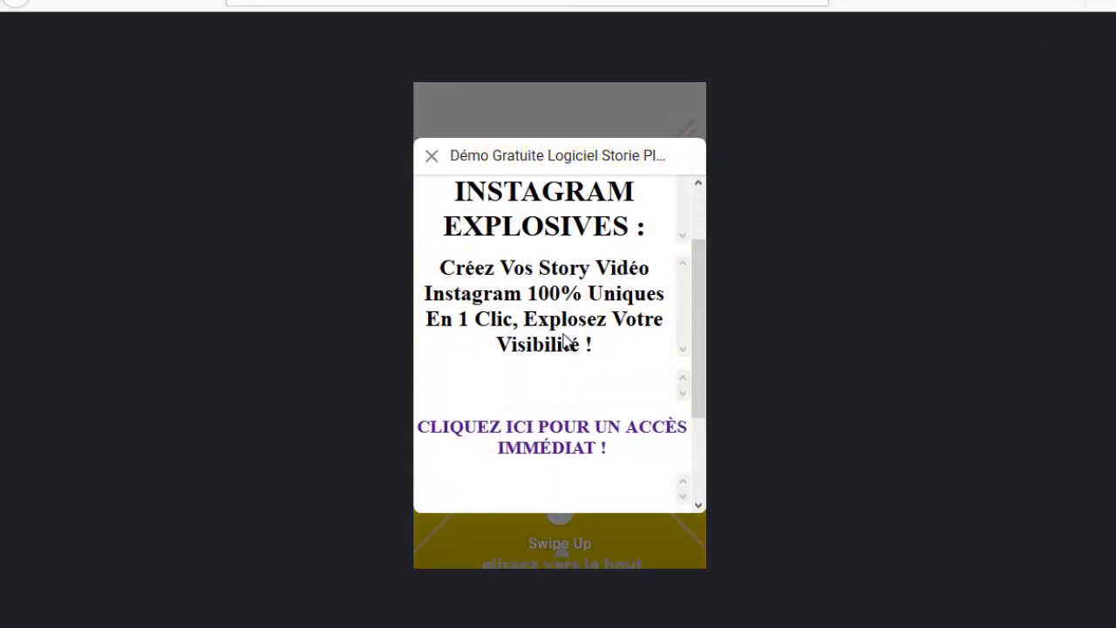
scroll(549, 262, "down", 1)
scroll(515, 247, "up", 1)
scroll(570, 354, "down", 1)
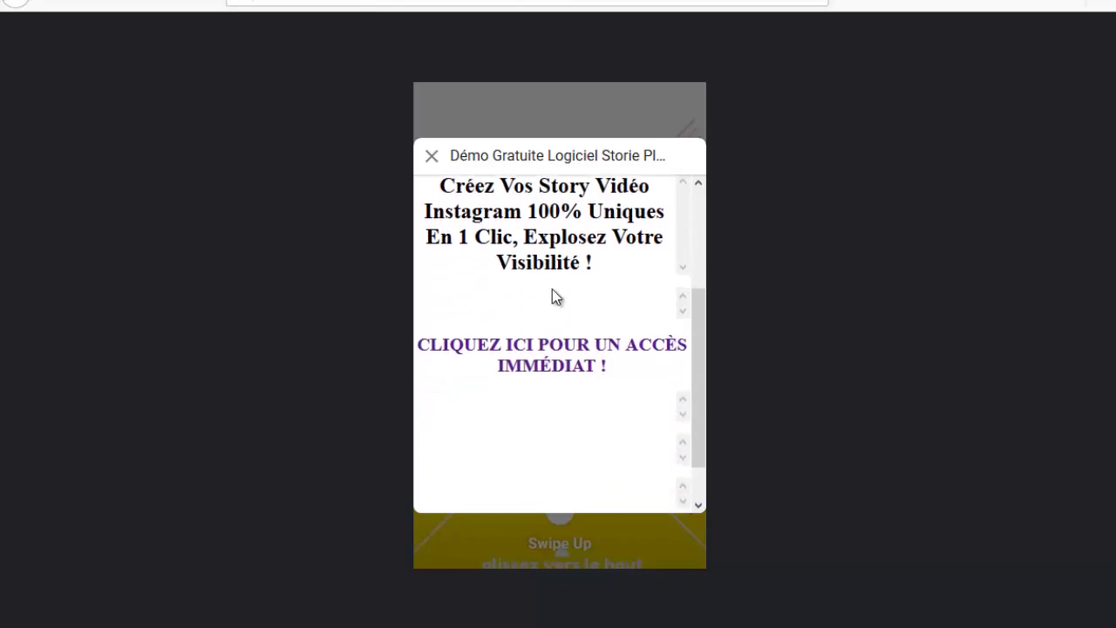
left_click(551, 353)
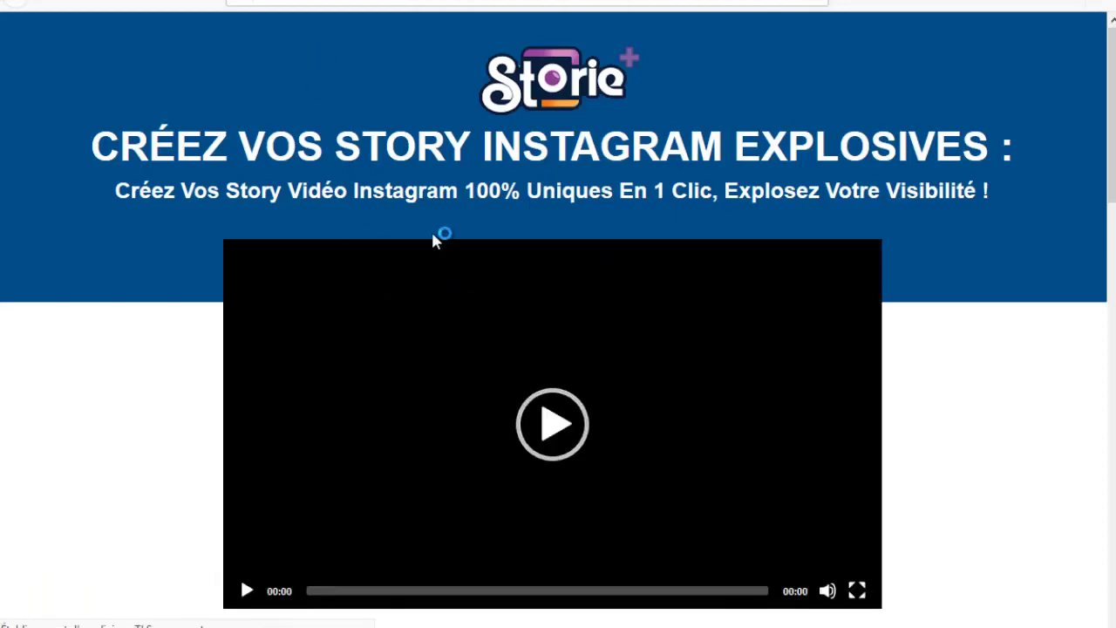
scroll(986, 346, "down", 3)
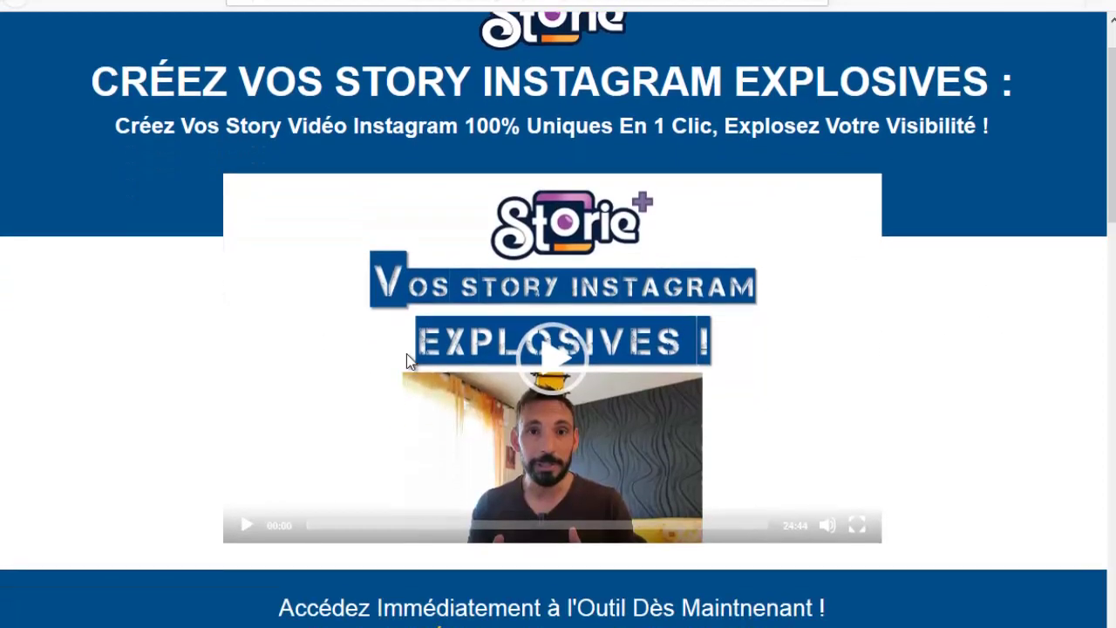
scroll(286, 329, "up", 1)
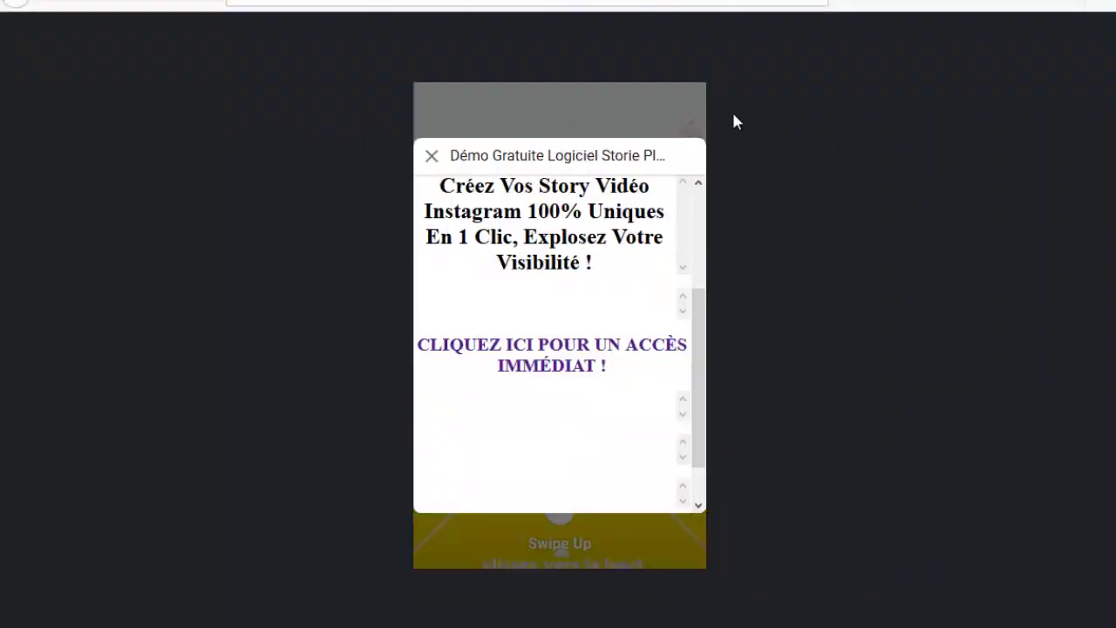
Close the attachment and try the software links in the story's side menu, including Logiciel Pub Video.
left_click(431, 156)
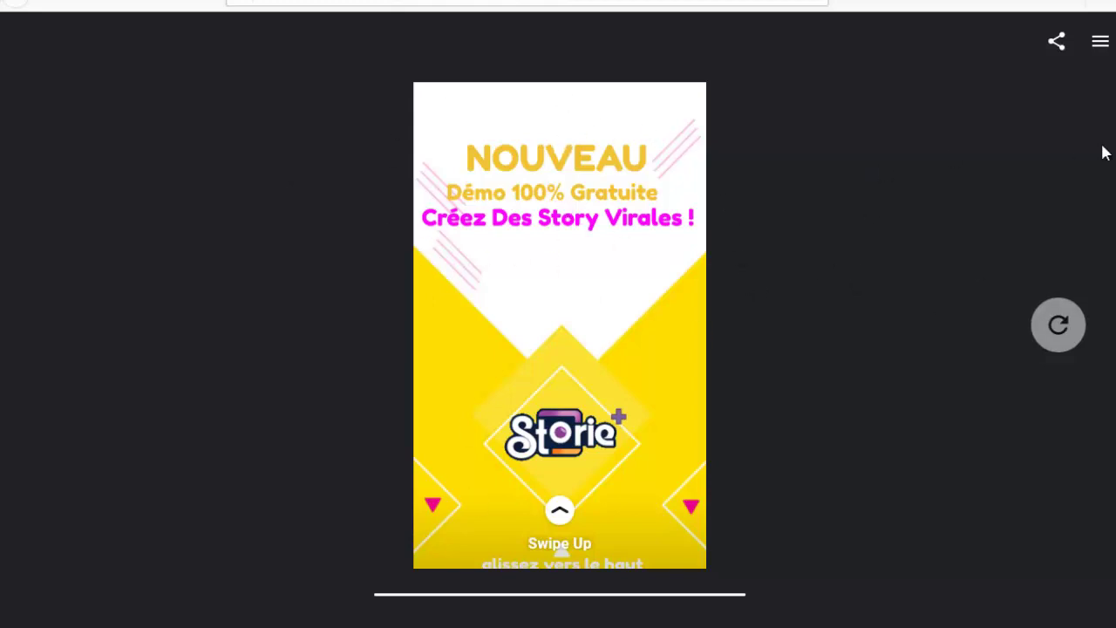
left_click(1100, 48)
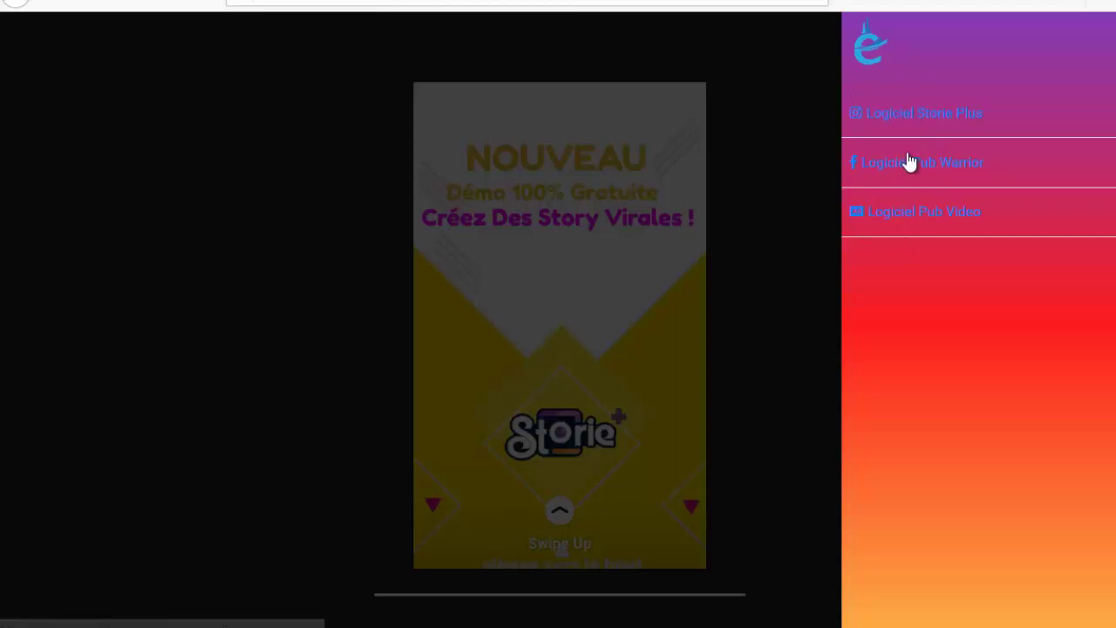
left_click(940, 211)
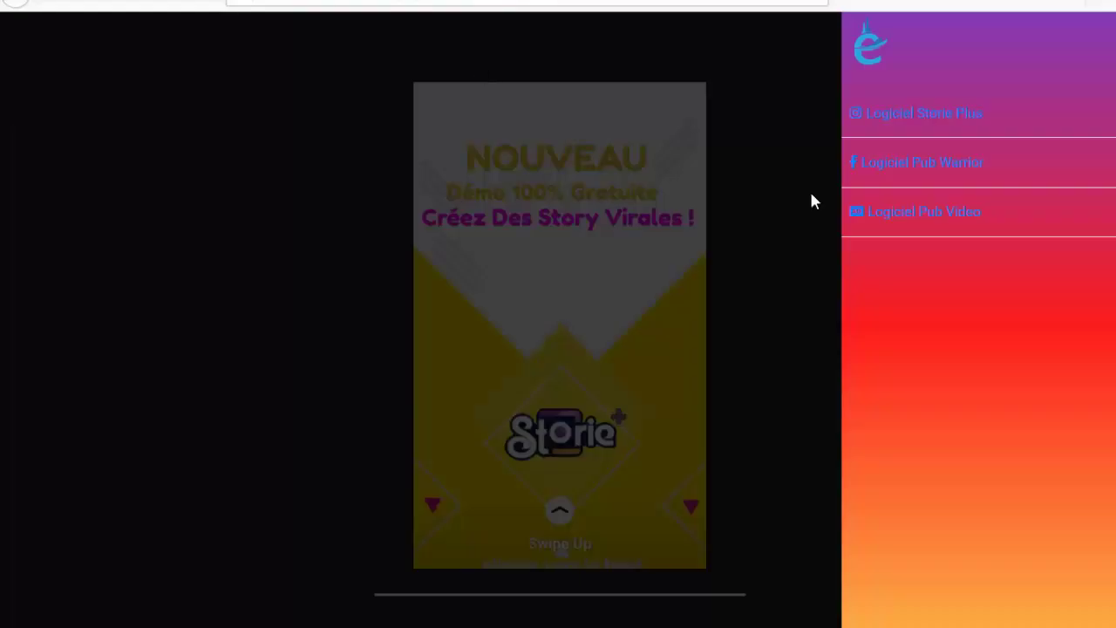
left_click(946, 174)
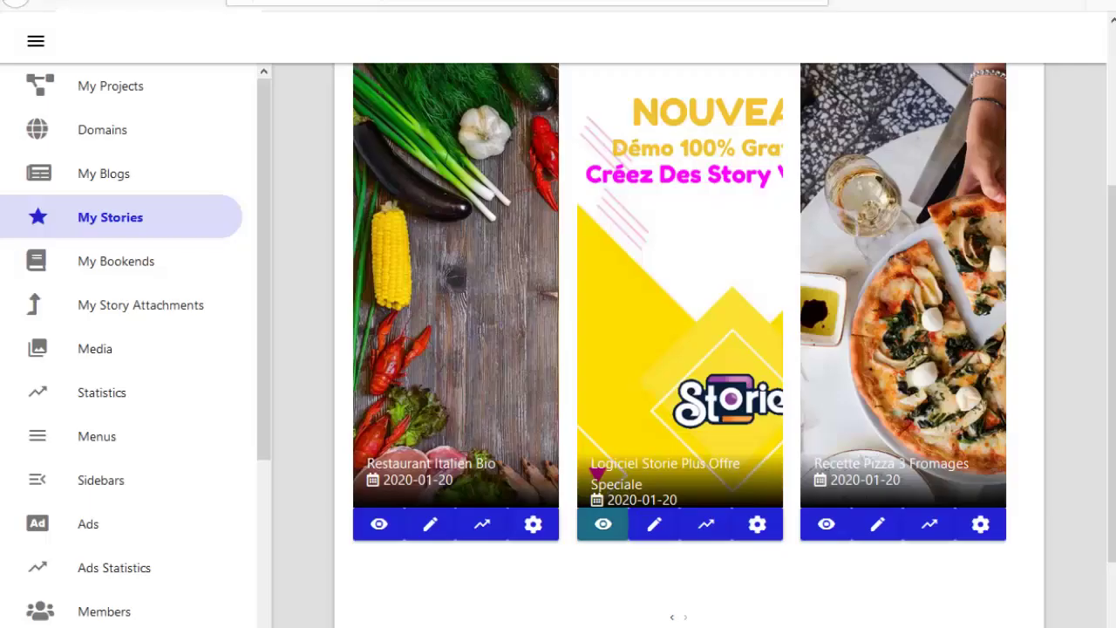
Preview the Recette Pizza 3 Fromages story and read through the recipe in its swipe-up attachment.
scroll(535, 194, "up", 1)
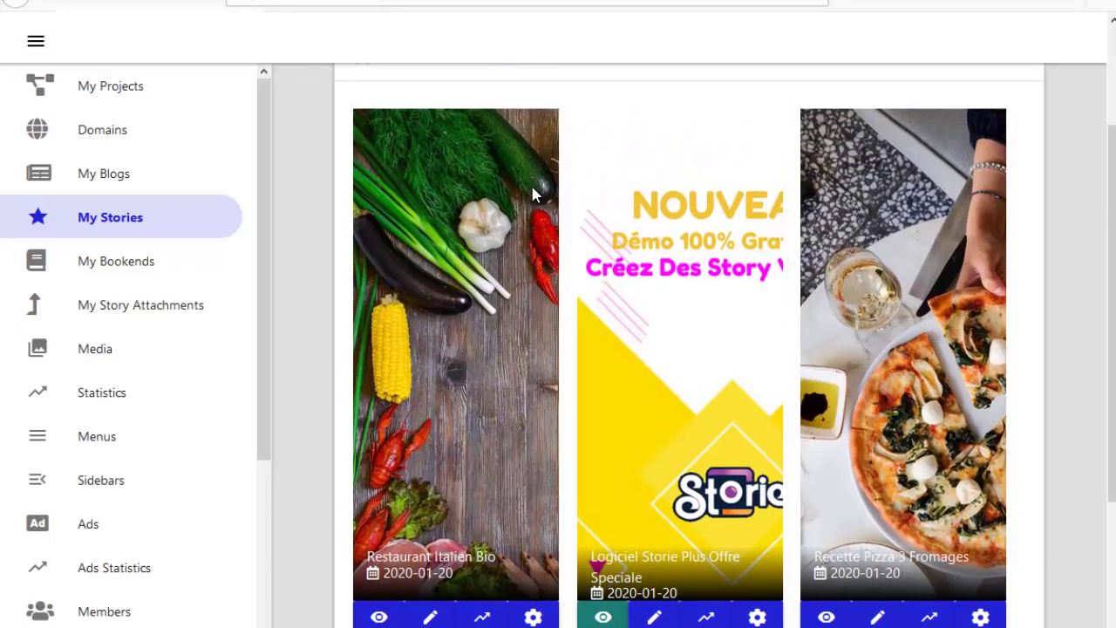
scroll(854, 496, "down", 1)
left_click(825, 526)
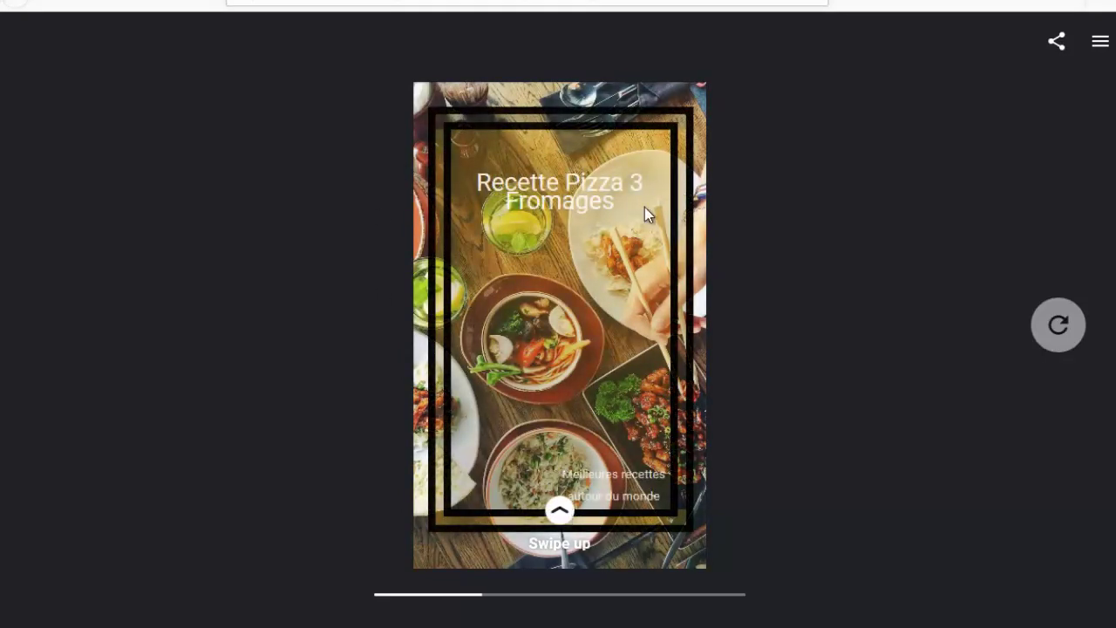
left_click(560, 516)
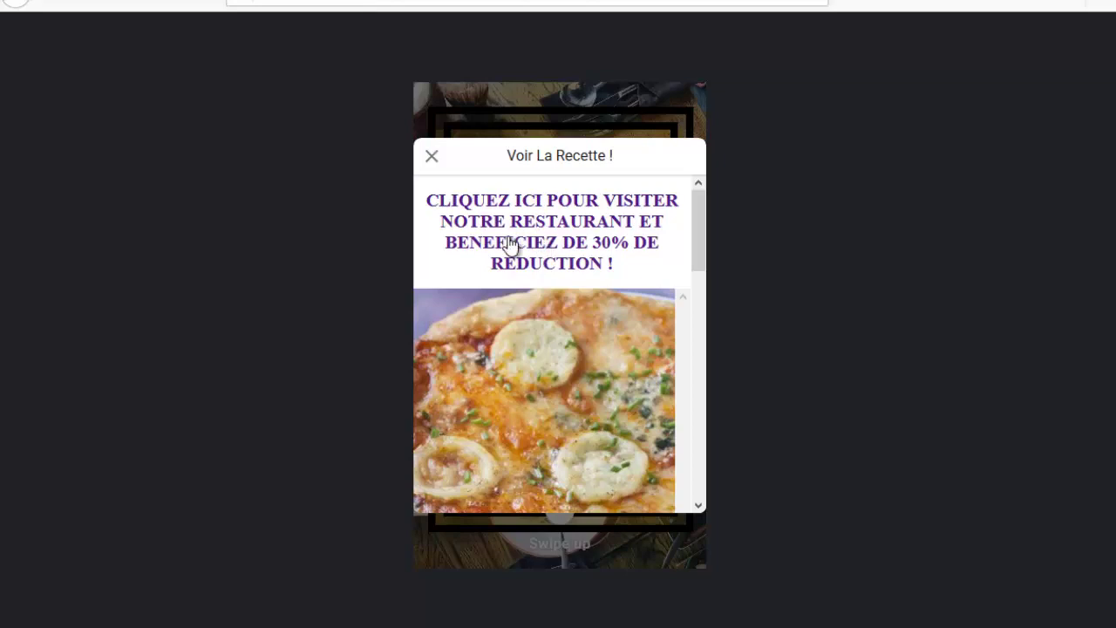
scroll(558, 340, "down", 10)
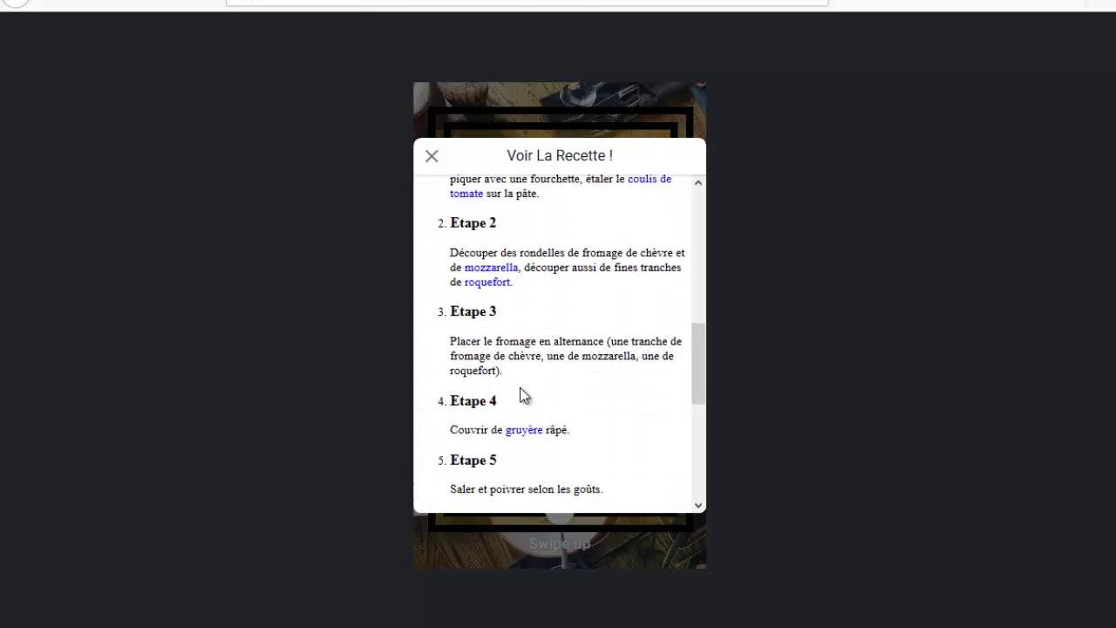
scroll(515, 463, "up", 10)
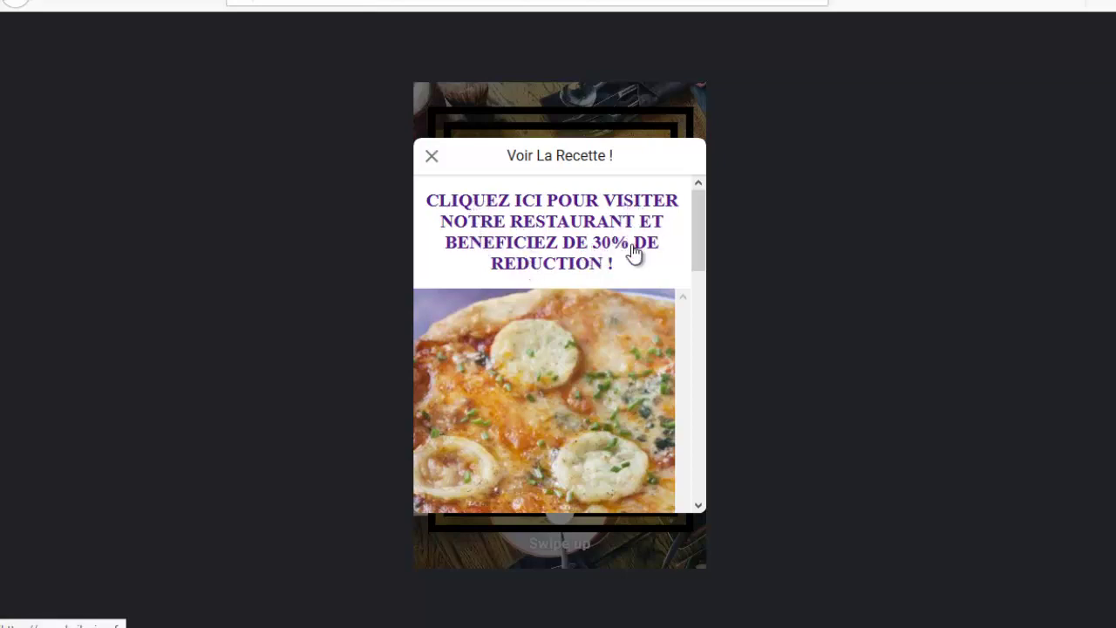
Follow the recipe attachment's link to the restaurant's 30% discount offer, and close the attachment.
left_click(548, 240)
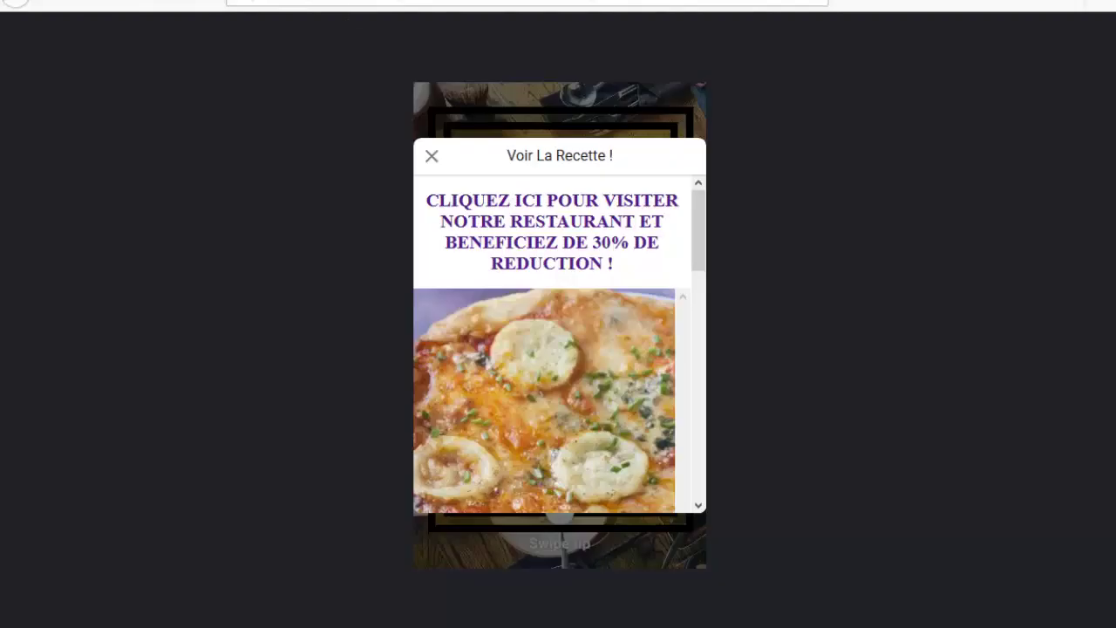
left_click(429, 158)
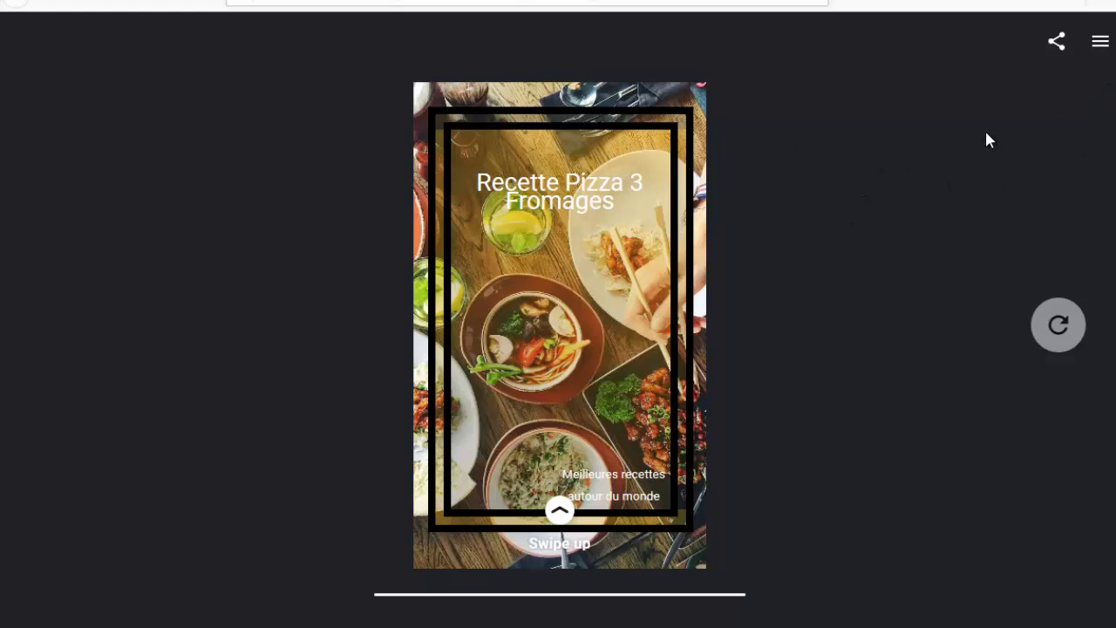
Open the pizza story's side menu and examine the product pages behind Lot de casseroles and Four à pizza.
left_click(1100, 45)
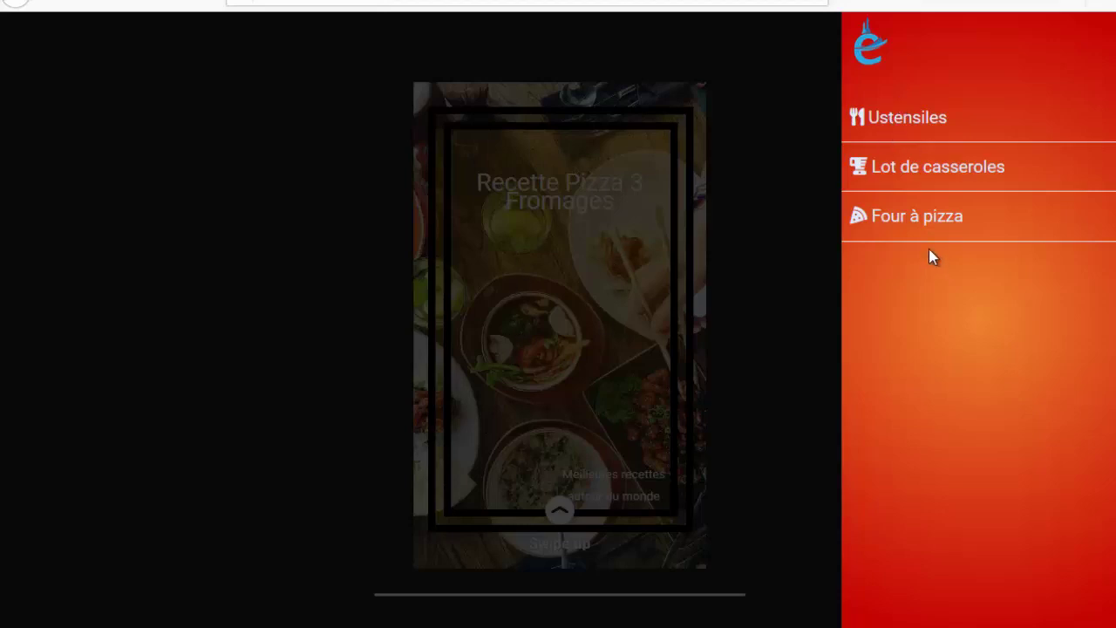
left_click(920, 170)
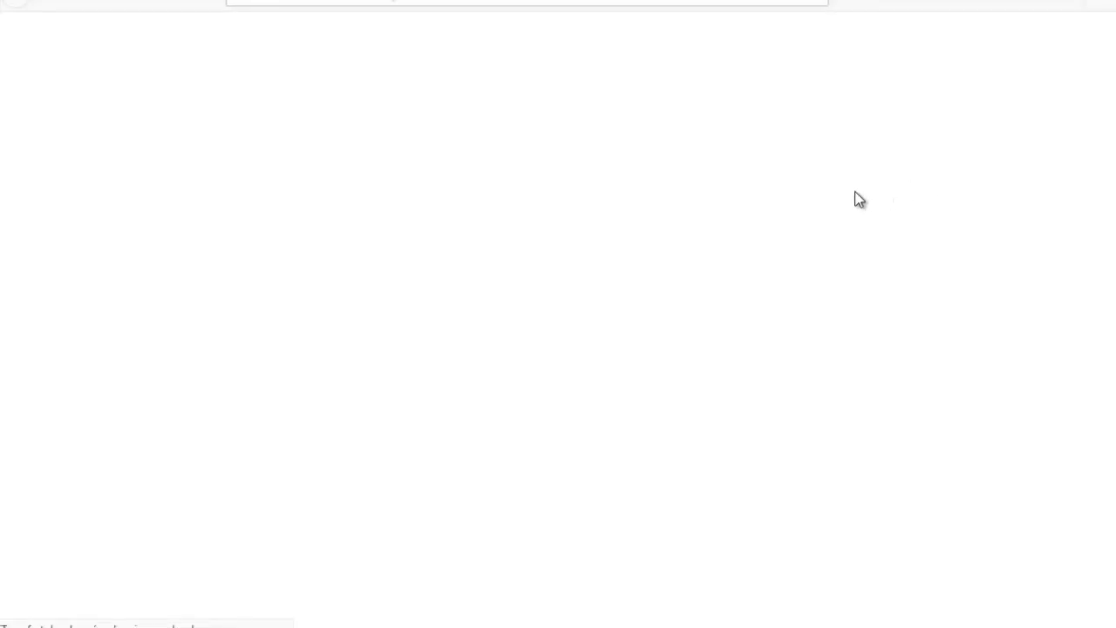
scroll(578, 393, "down", 1)
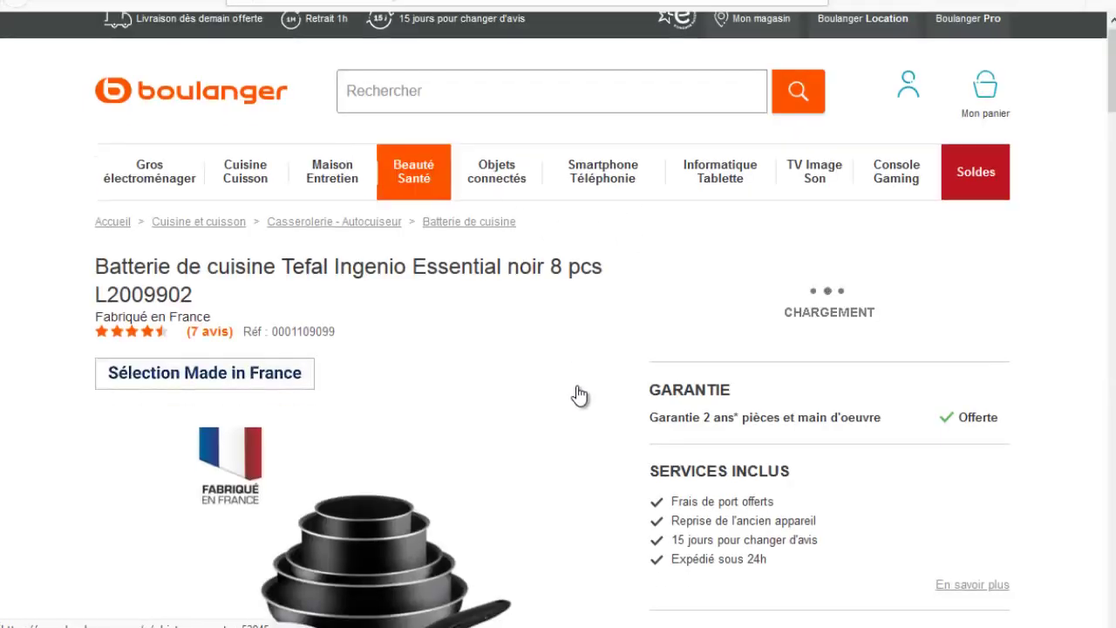
scroll(498, 502, "down", 2)
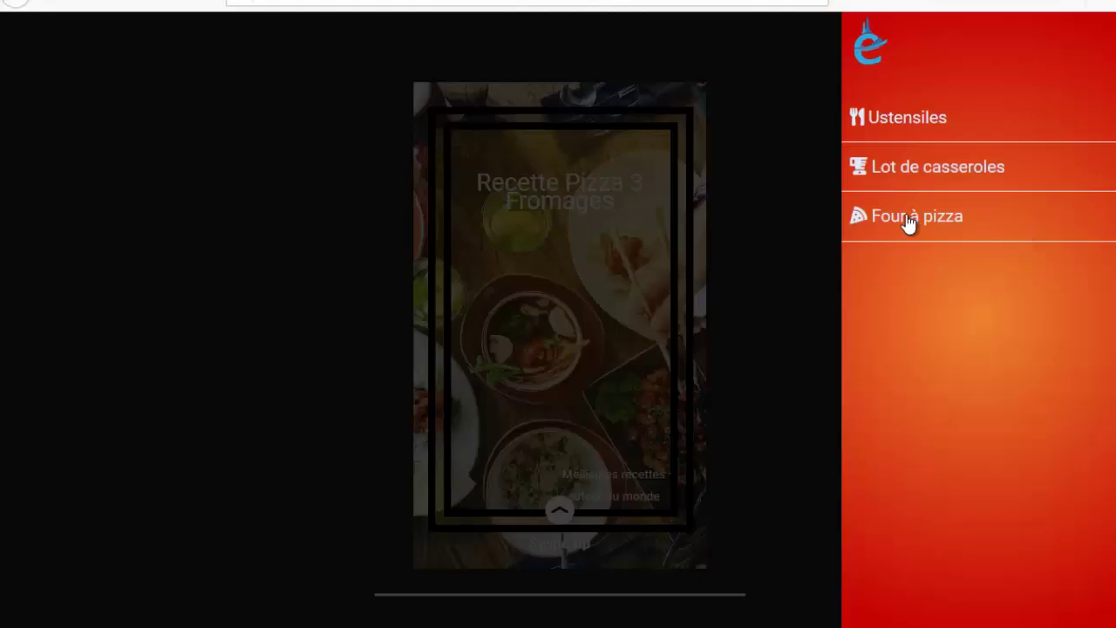
left_click(913, 220)
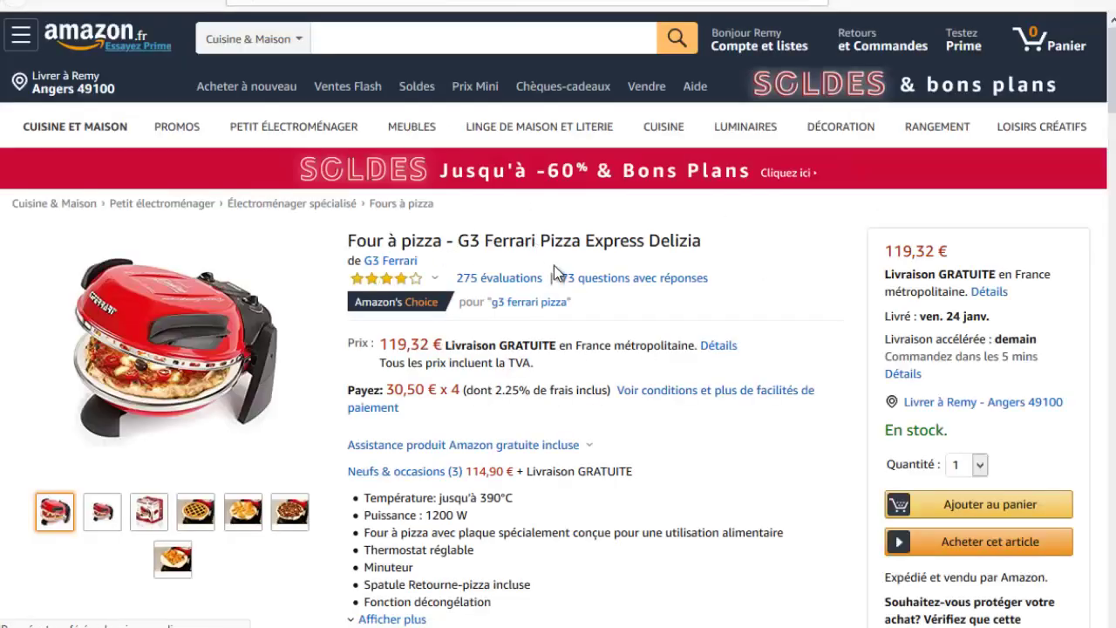
scroll(523, 261, "down", 2)
scroll(634, 249, "up", 2)
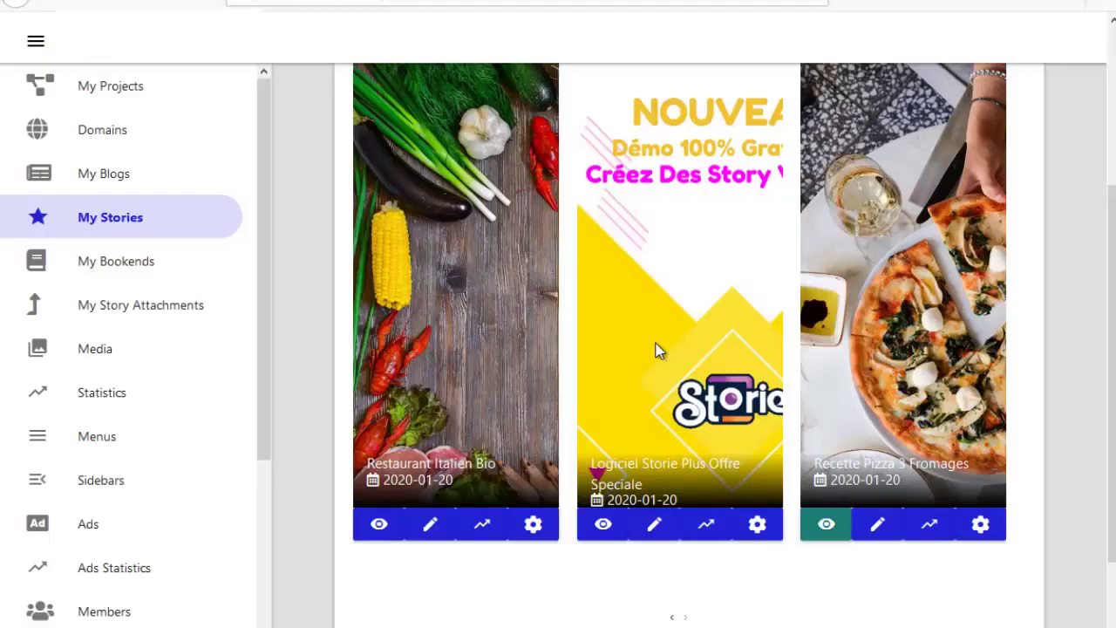
Start a new story from the My Stories page and add its first page from the Custom Recipies template.
scroll(663, 345, "up", 3)
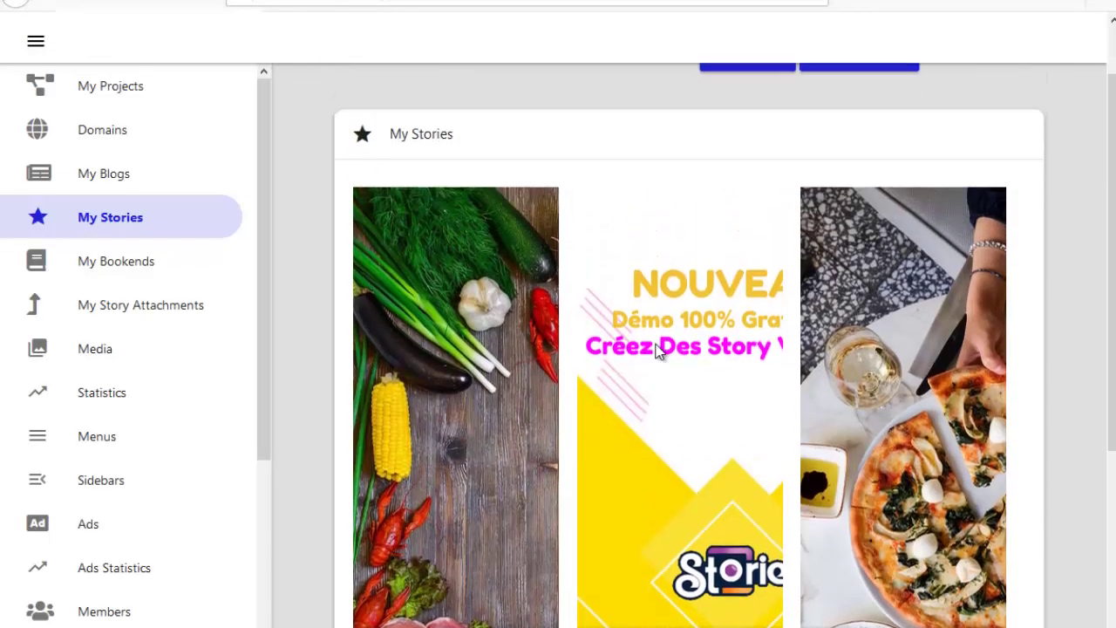
scroll(627, 239, "up", 1)
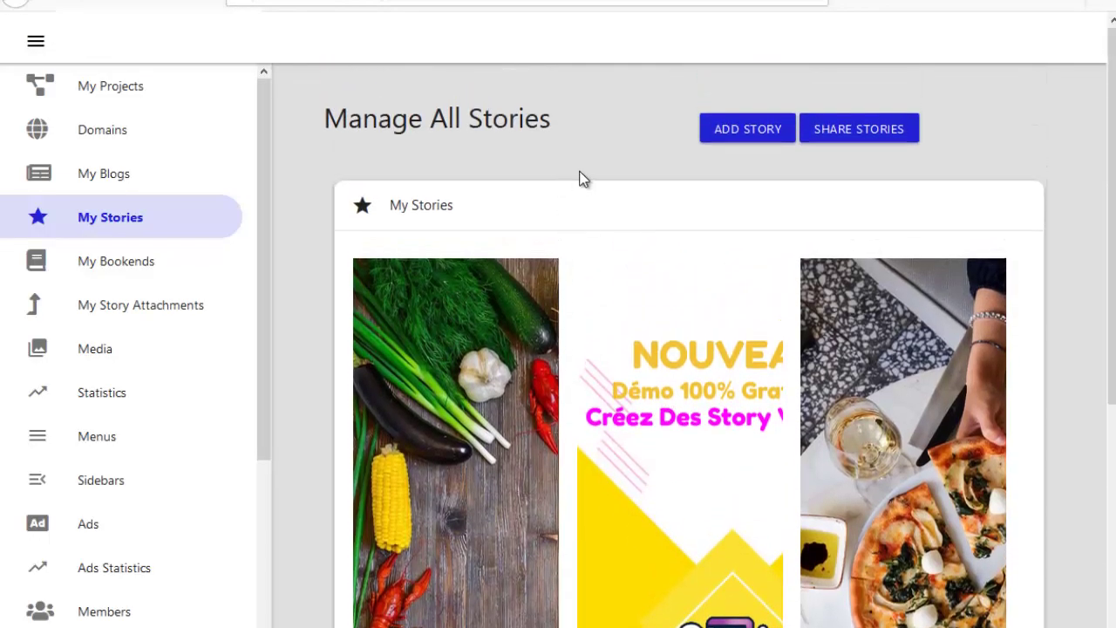
scroll(589, 162, "down", 3)
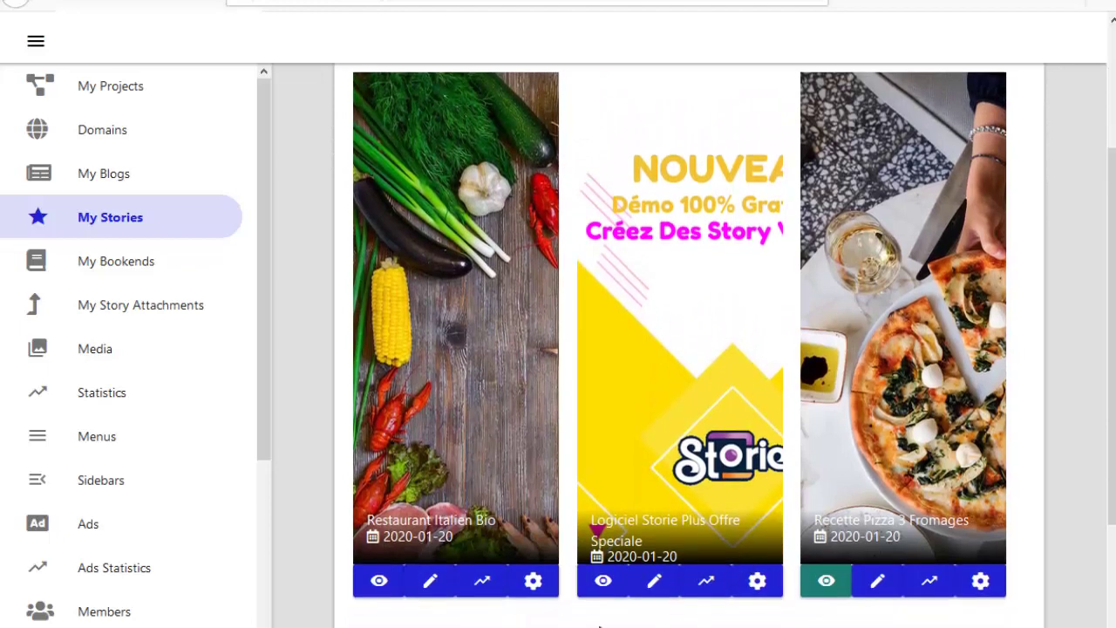
scroll(635, 393, "up", 3)
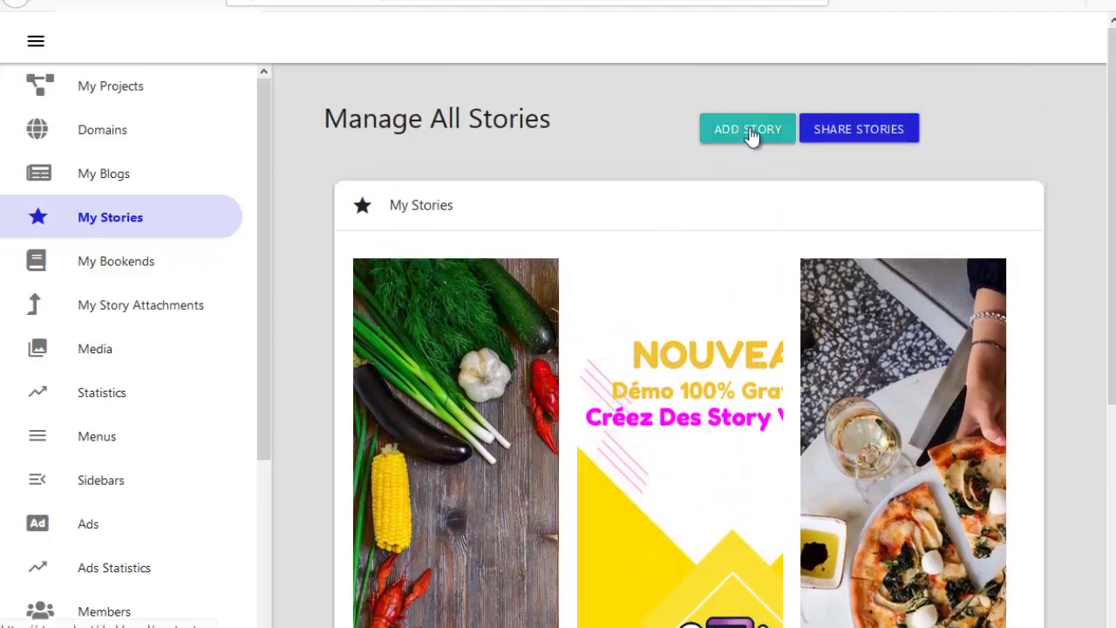
left_click(749, 131)
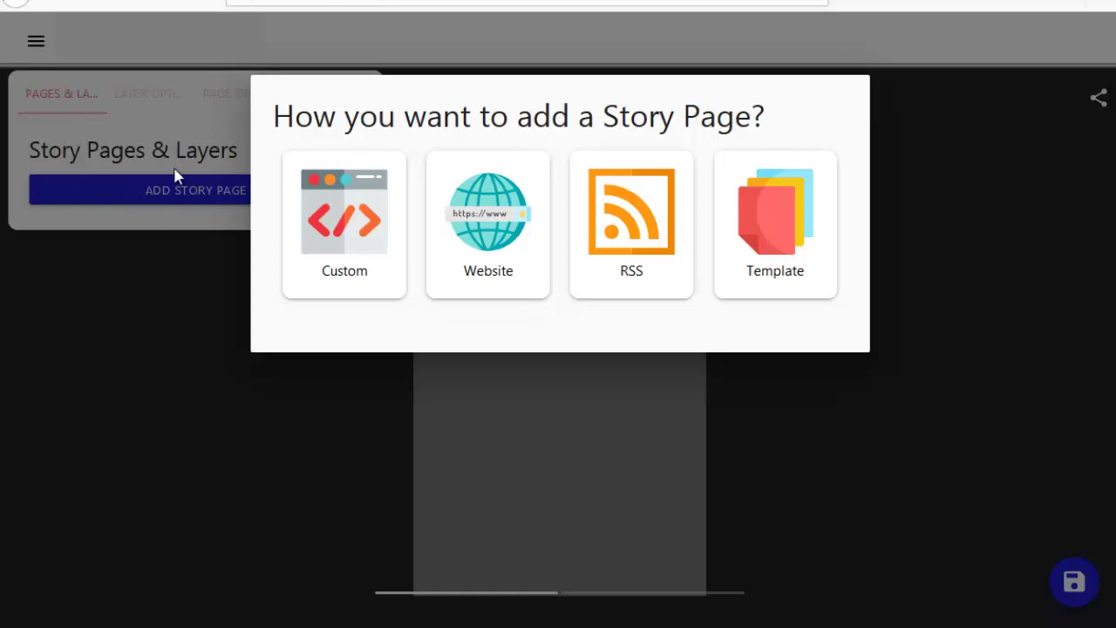
left_click(781, 220)
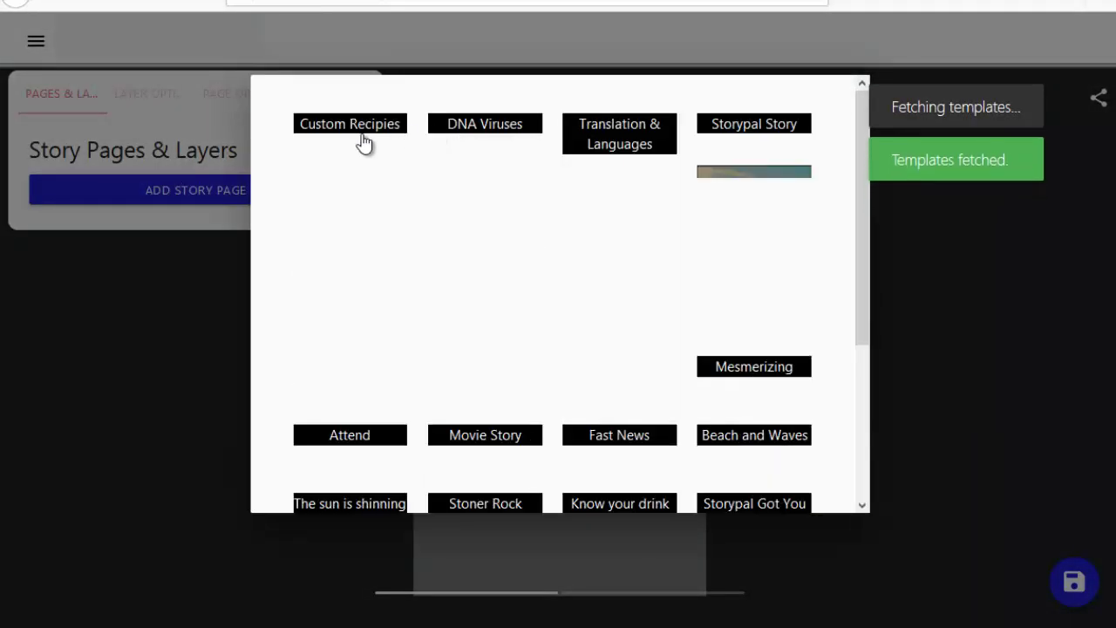
left_click(331, 200)
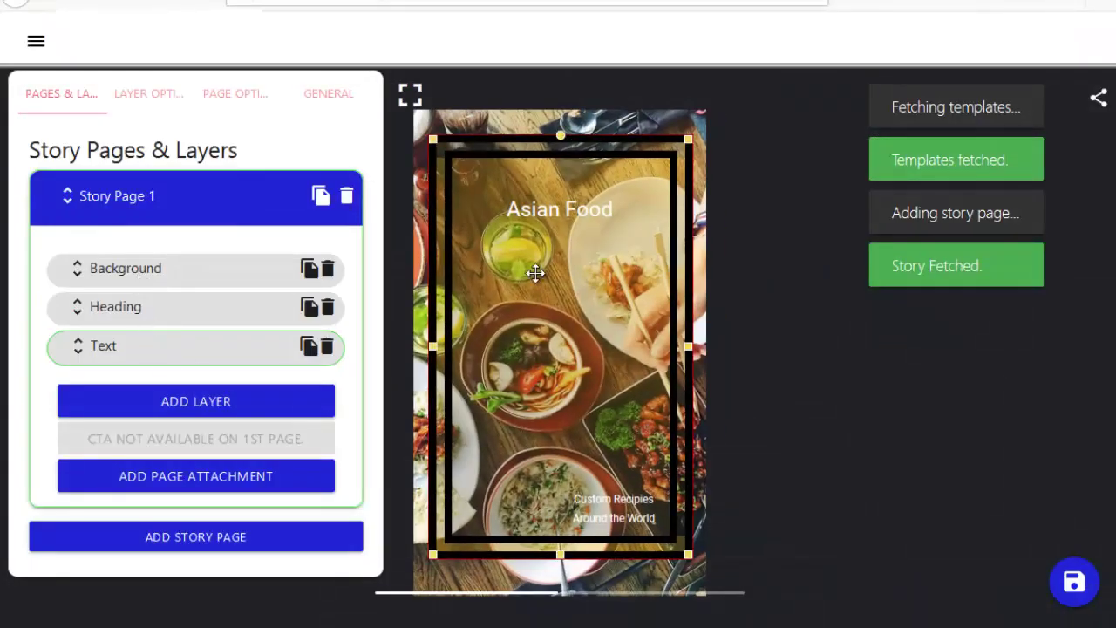
Replace the Heading layer's "Asian Food" text with "Recette Pizza 3 Fromages".
left_click(562, 214)
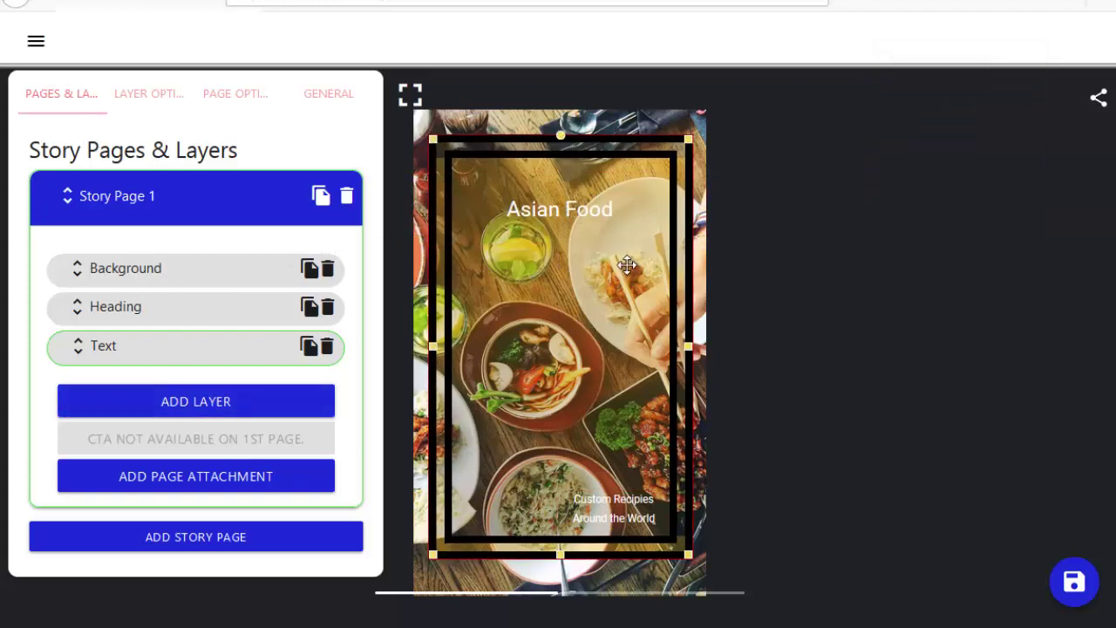
left_click(134, 312)
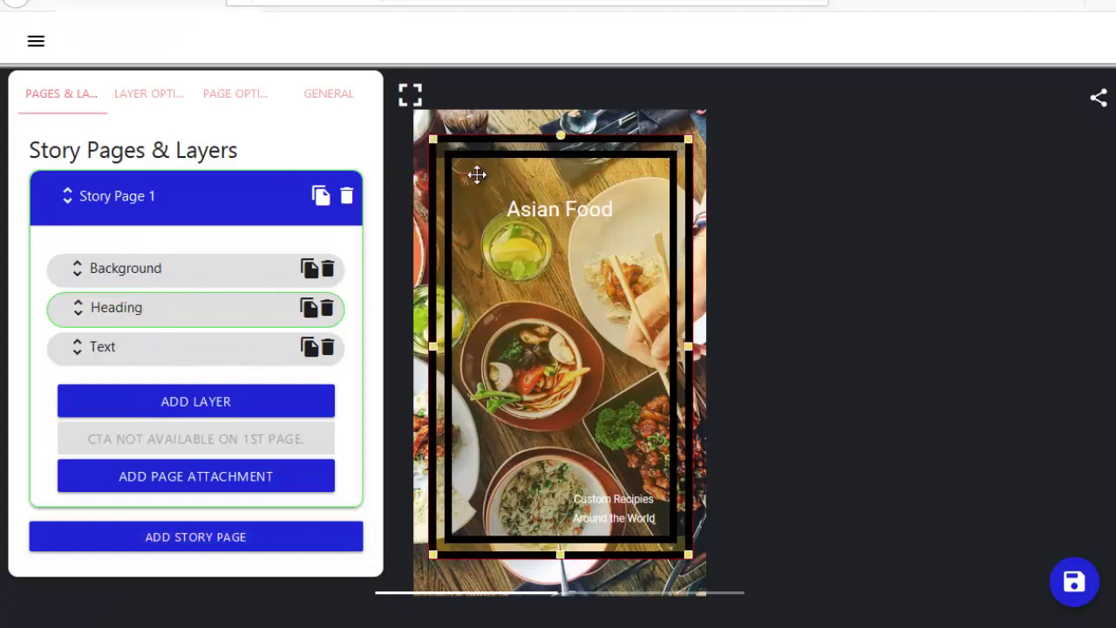
left_click(146, 100)
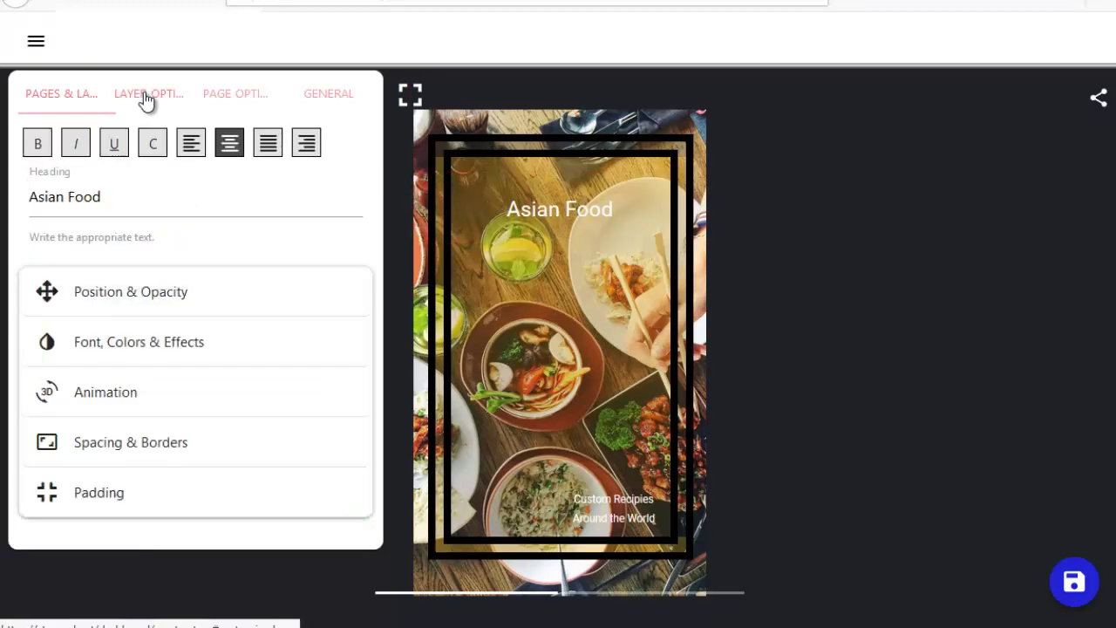
left_click_drag(119, 197, 37, 197)
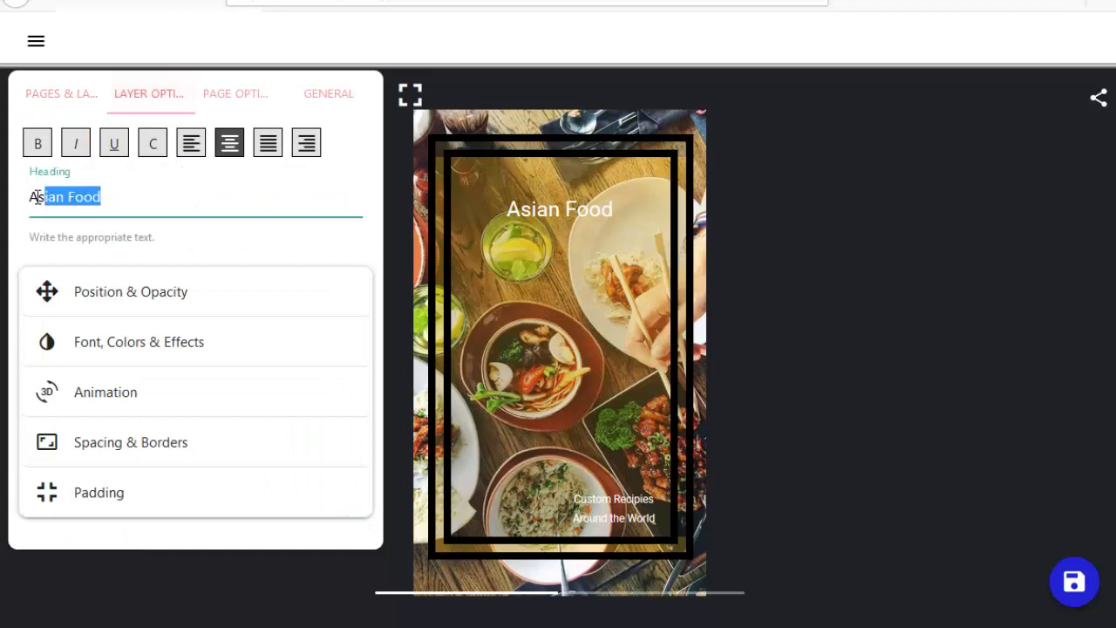
type("Recet")
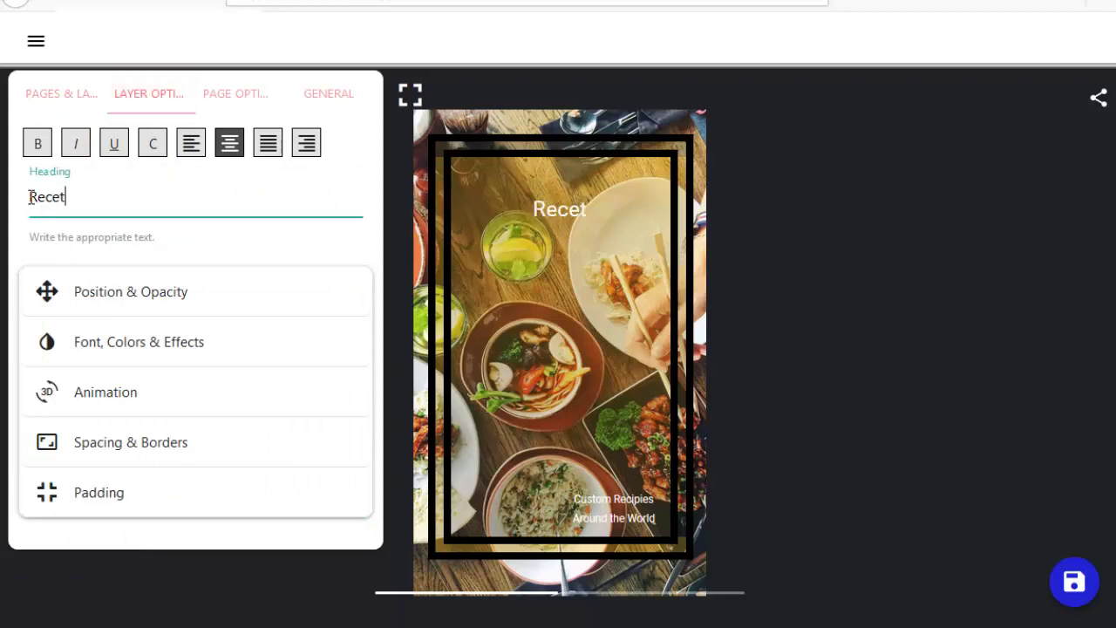
type("te Pizz")
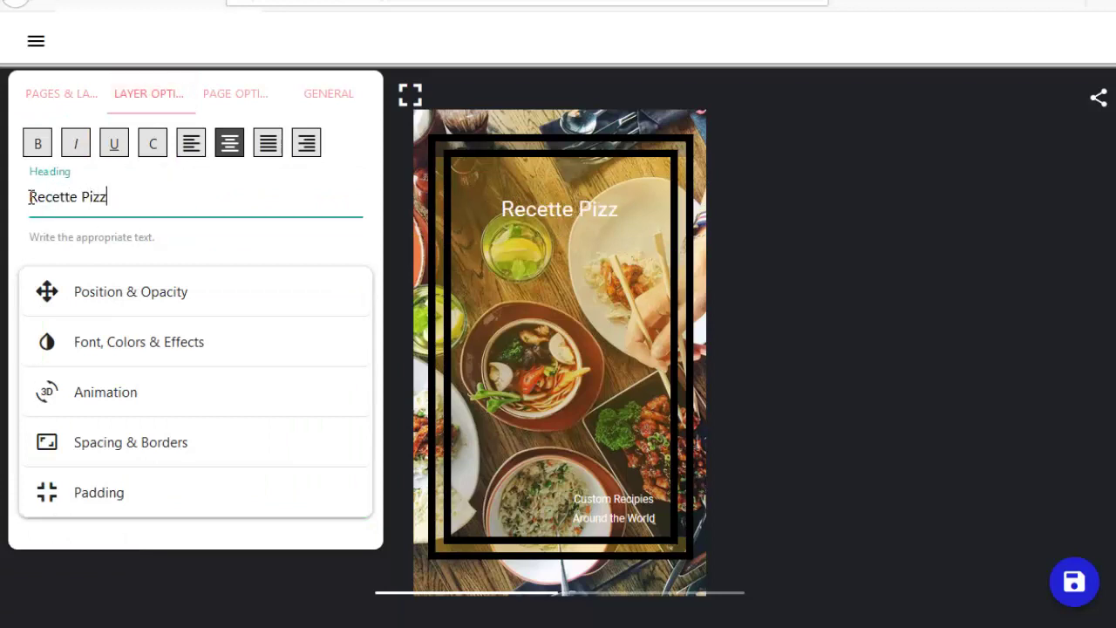
type("a 3 Fromages")
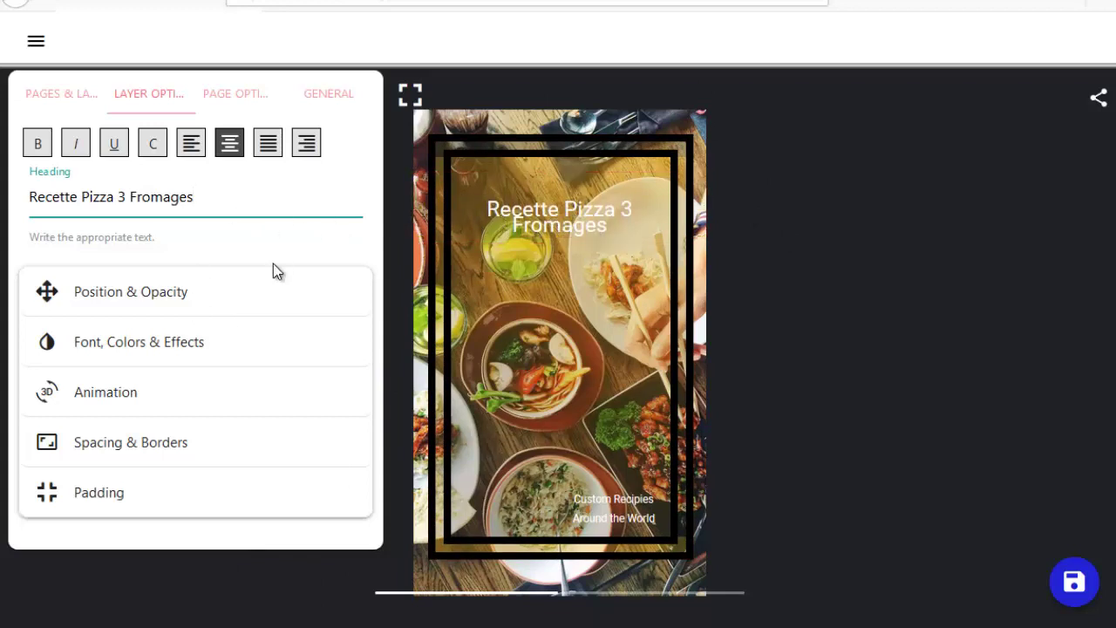
Give the Heading layer the radial orange-to-red preset gradient as its background color.
left_click(181, 344)
scroll(187, 370, "down", 2)
scroll(222, 368, "down", 3)
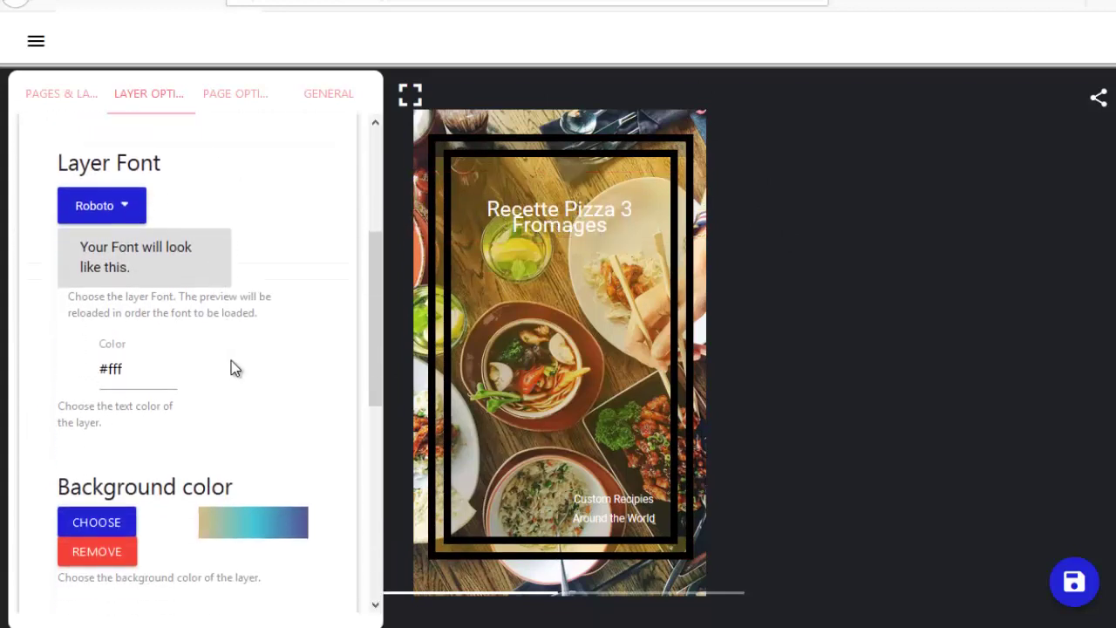
left_click(106, 345)
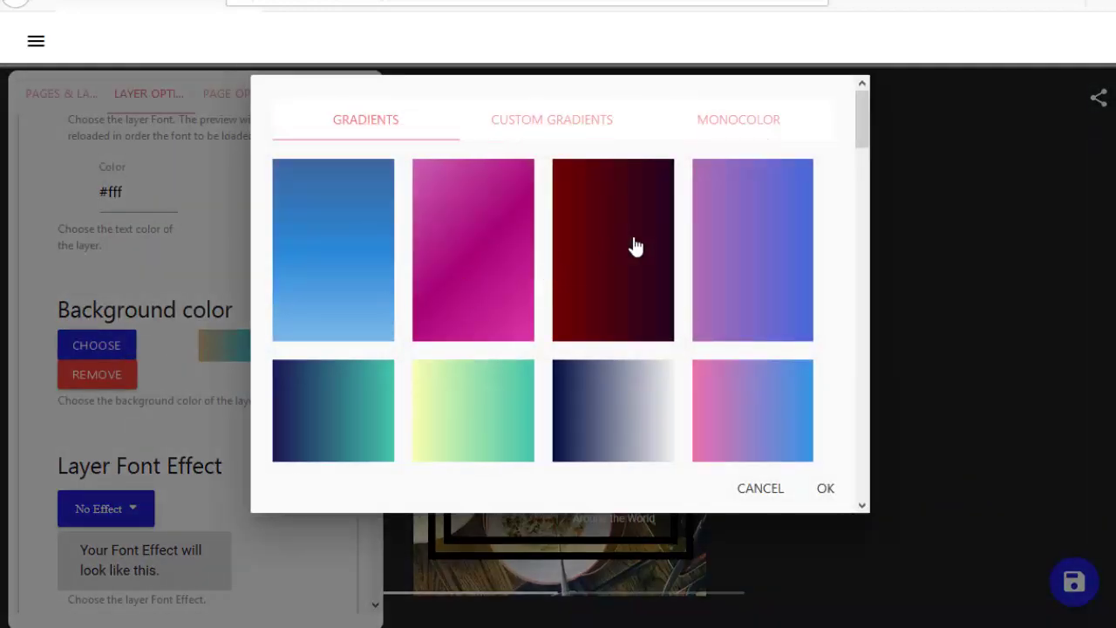
scroll(655, 269, "down", 5)
left_click(736, 163)
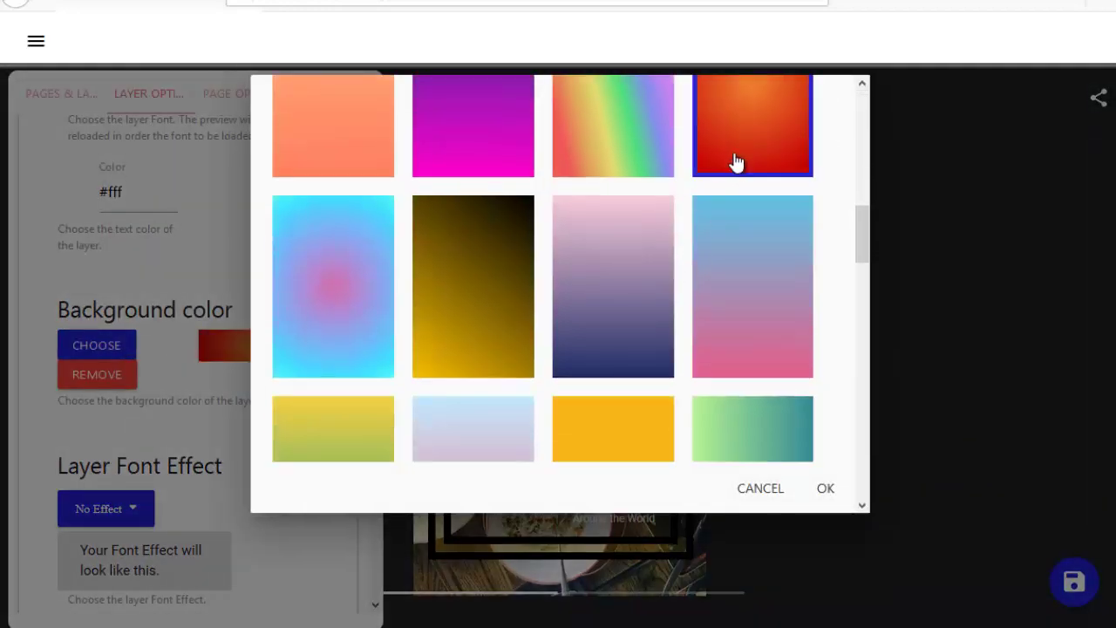
left_click(826, 491)
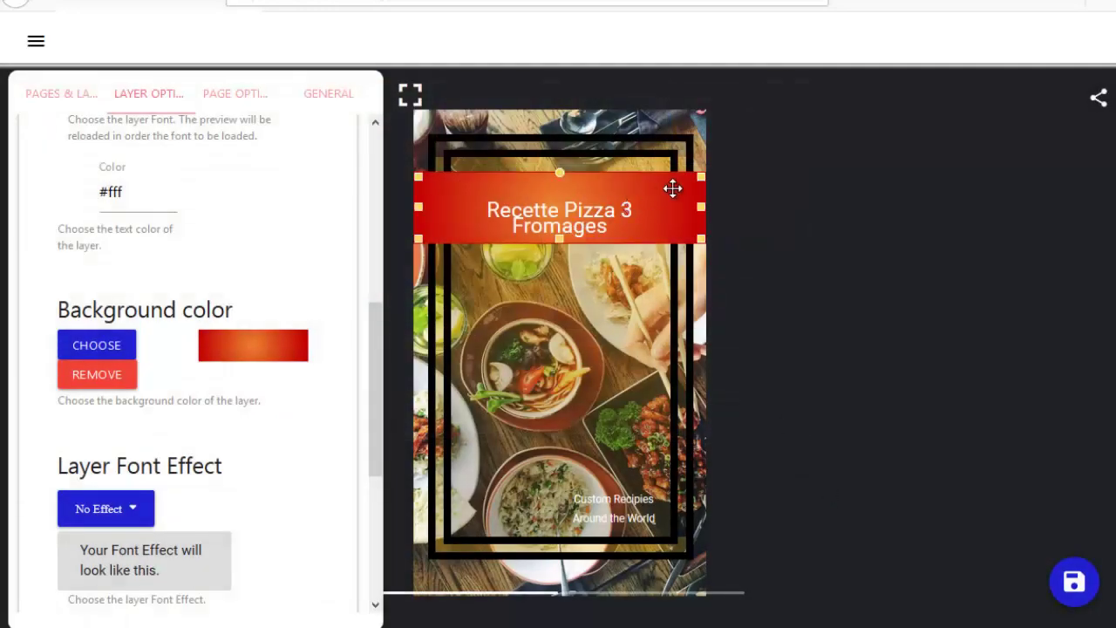
Reduce the Heading layer's font size to 1.6rem so the title fits on one line.
scroll(276, 282, "down", 4)
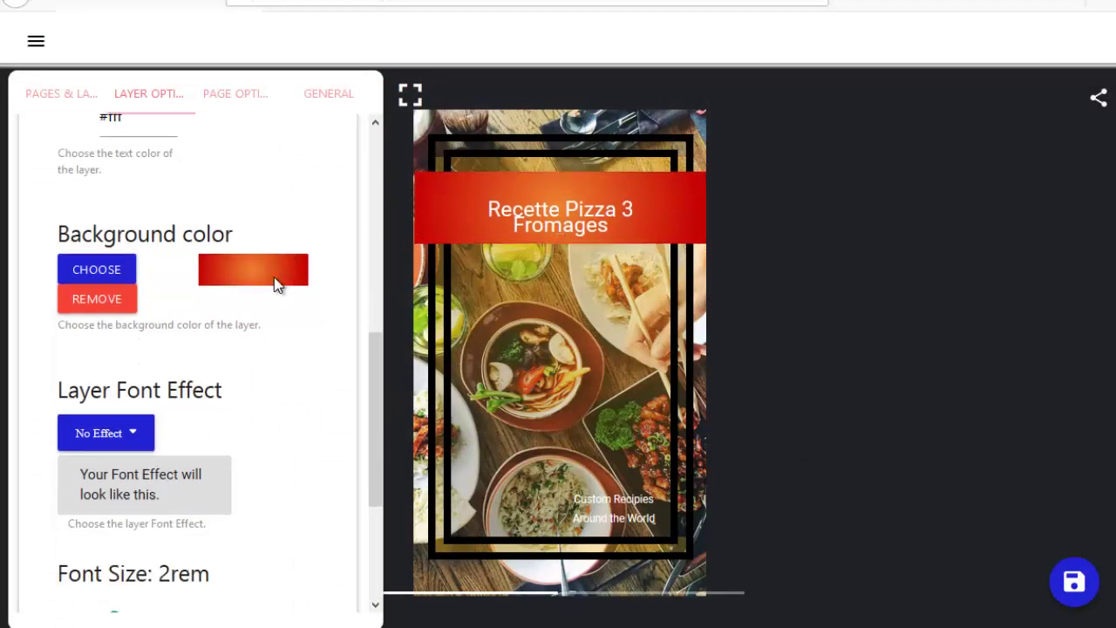
left_click_drag(102, 389, 107, 399)
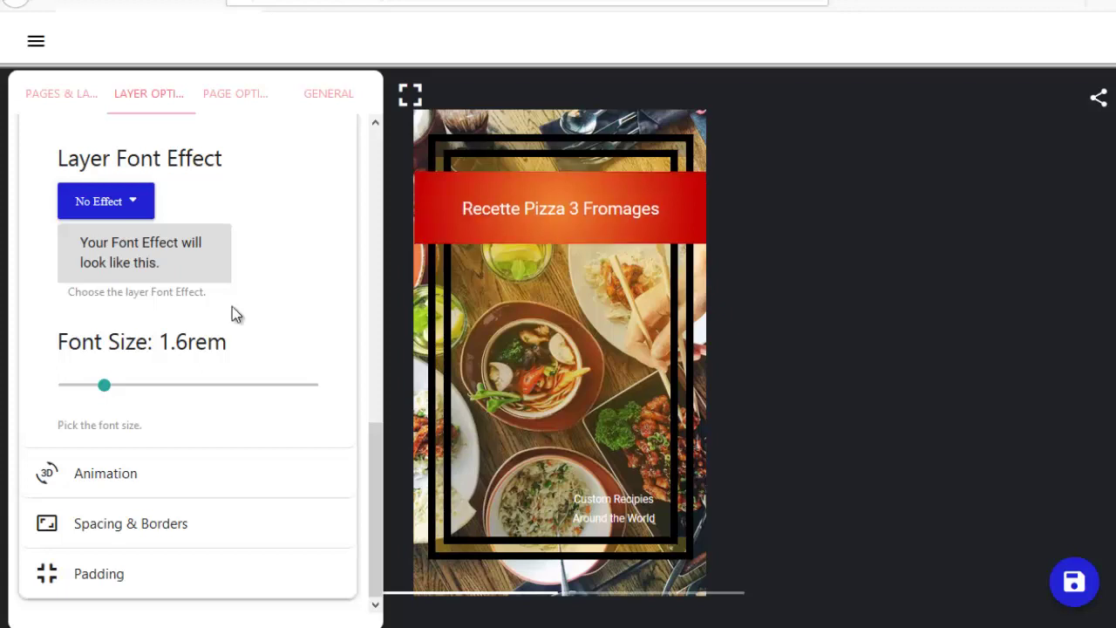
scroll(199, 404, "up", 6)
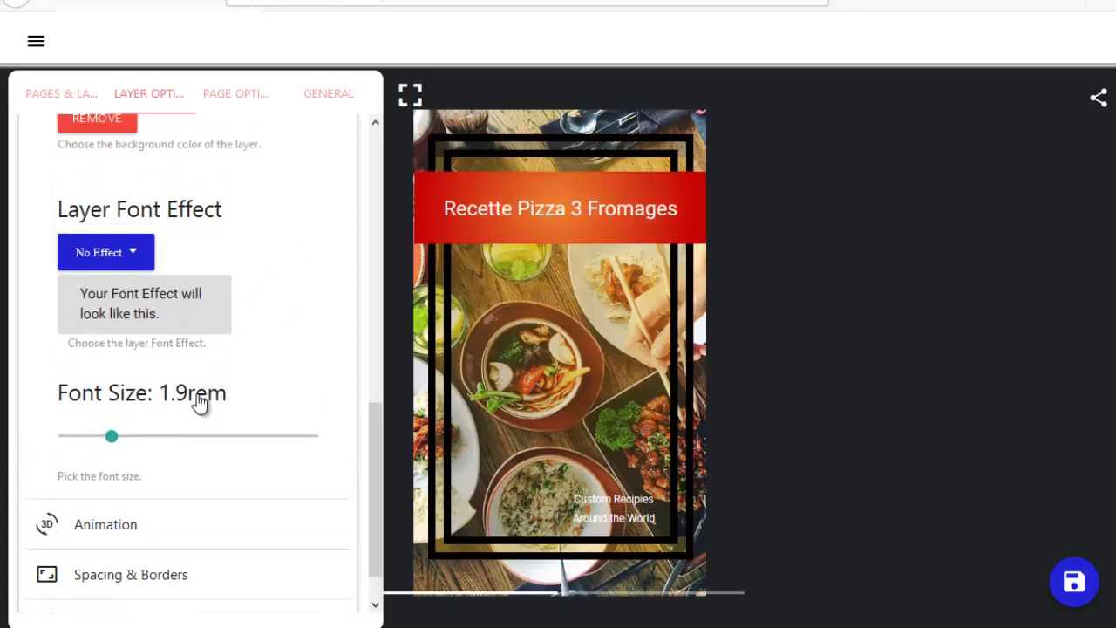
Replace the Text layer's wording with "Meilleures recettes du monde".
left_click(56, 97)
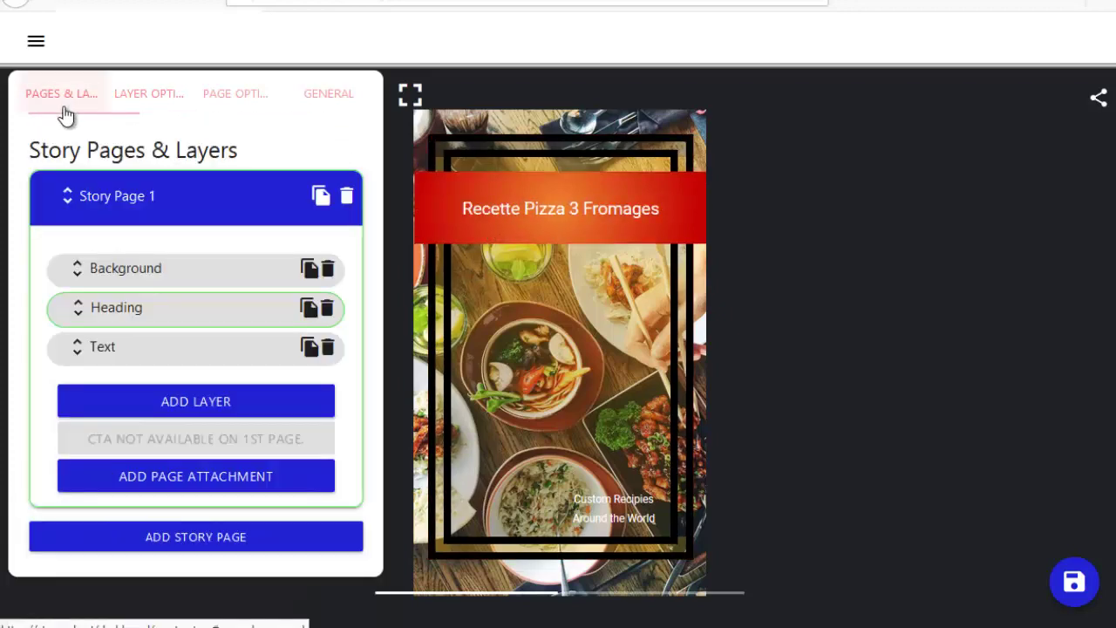
left_click(115, 354)
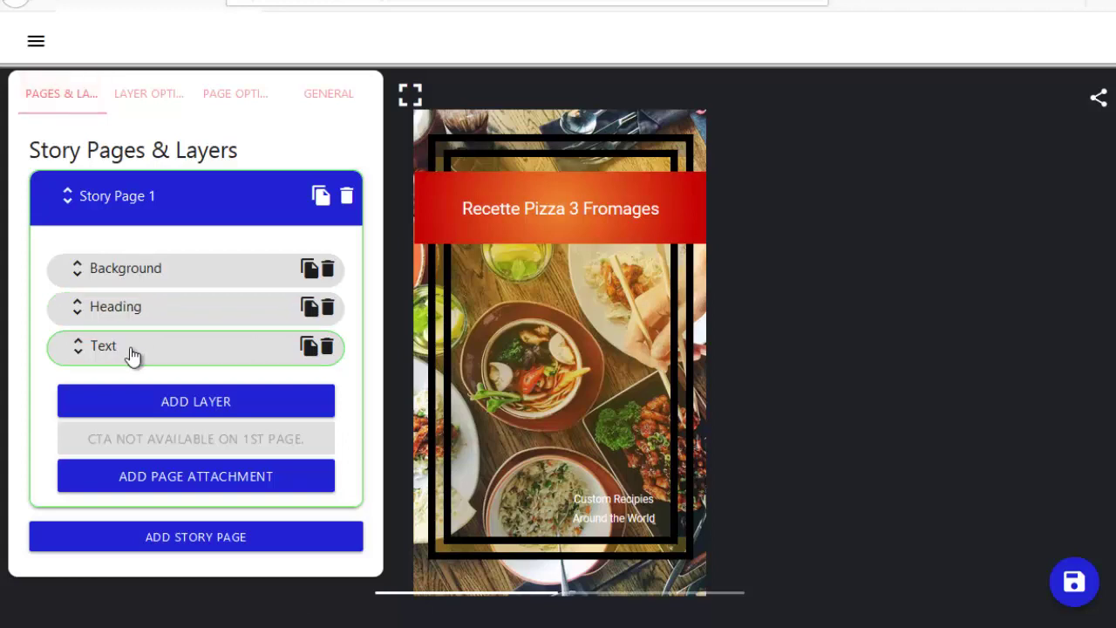
left_click(148, 98)
triple_click(179, 194)
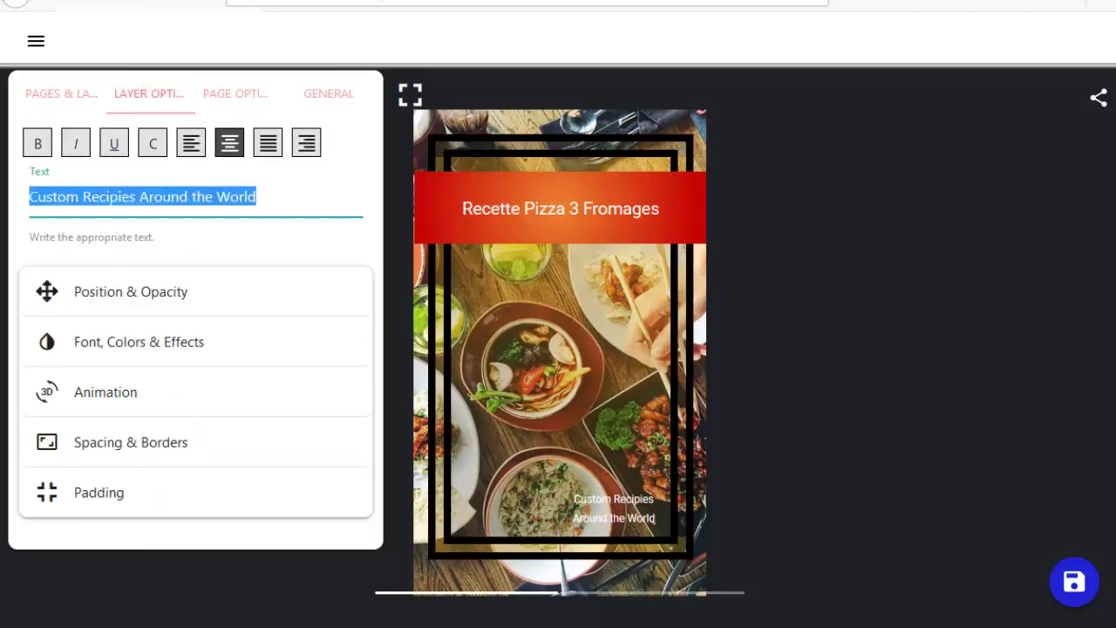
type("Meilleures recettes du monde")
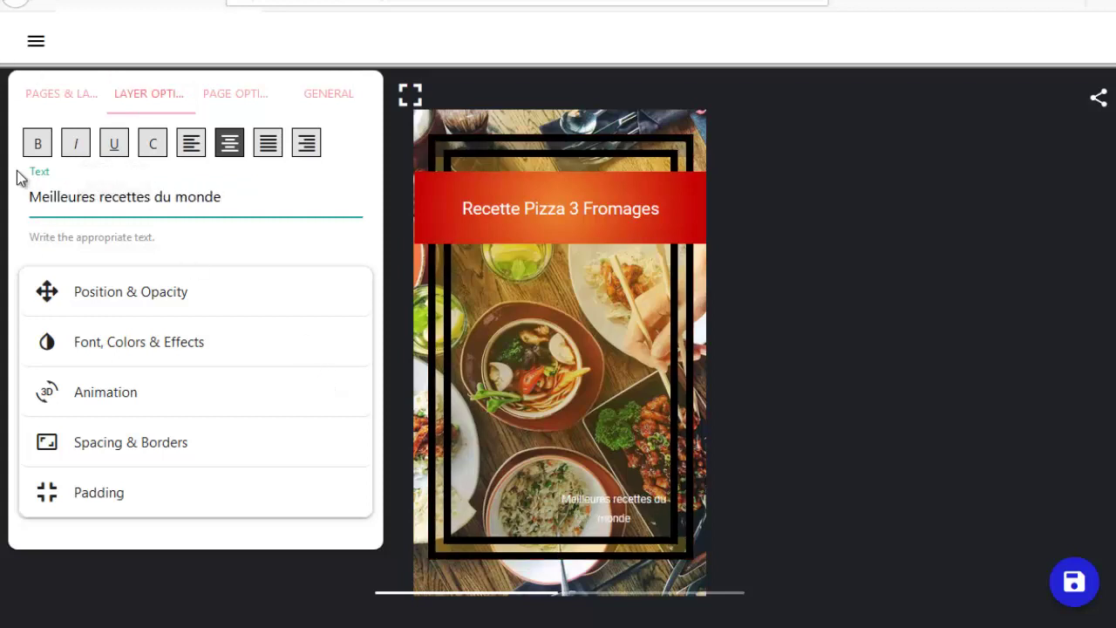
Reduce the double border size of the Background layer on Story Page 1 to 7.5px.
left_click(23, 94)
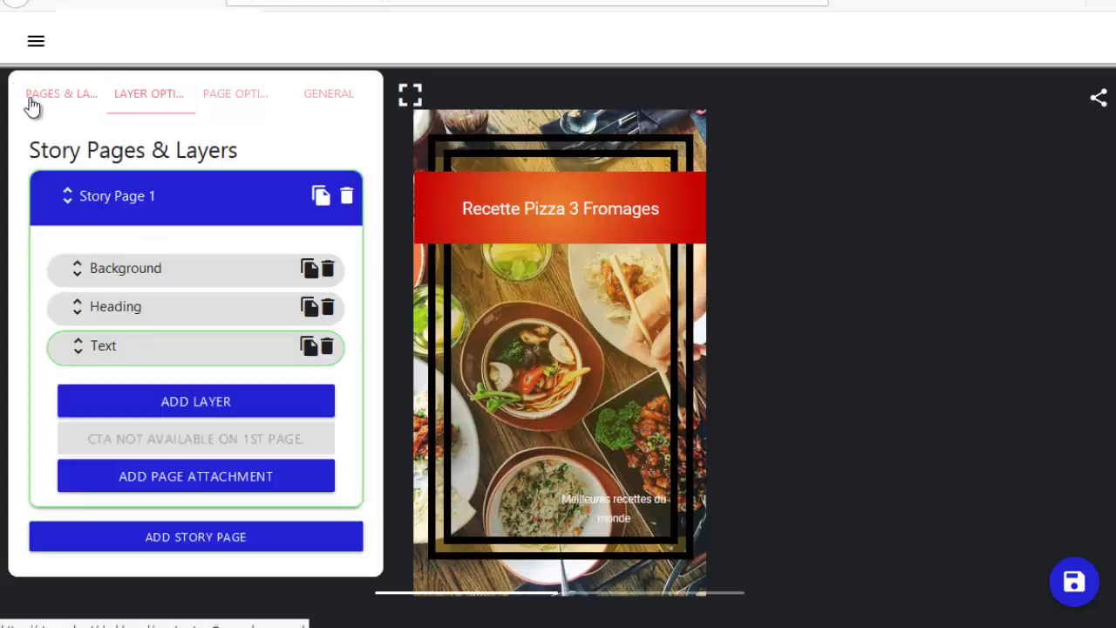
left_click(113, 274)
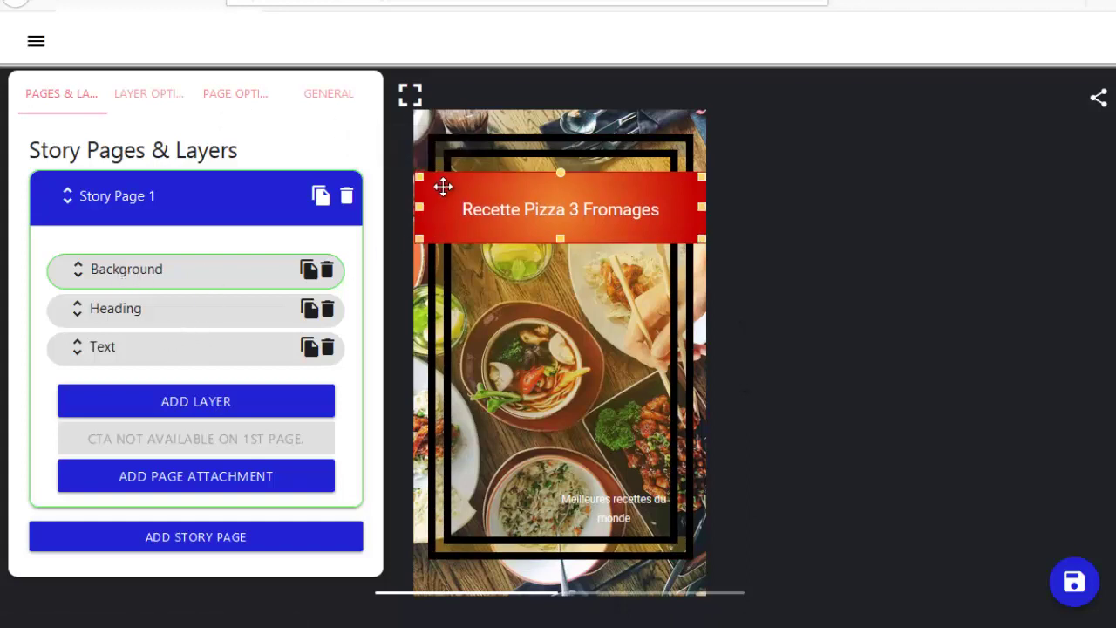
left_click(466, 148)
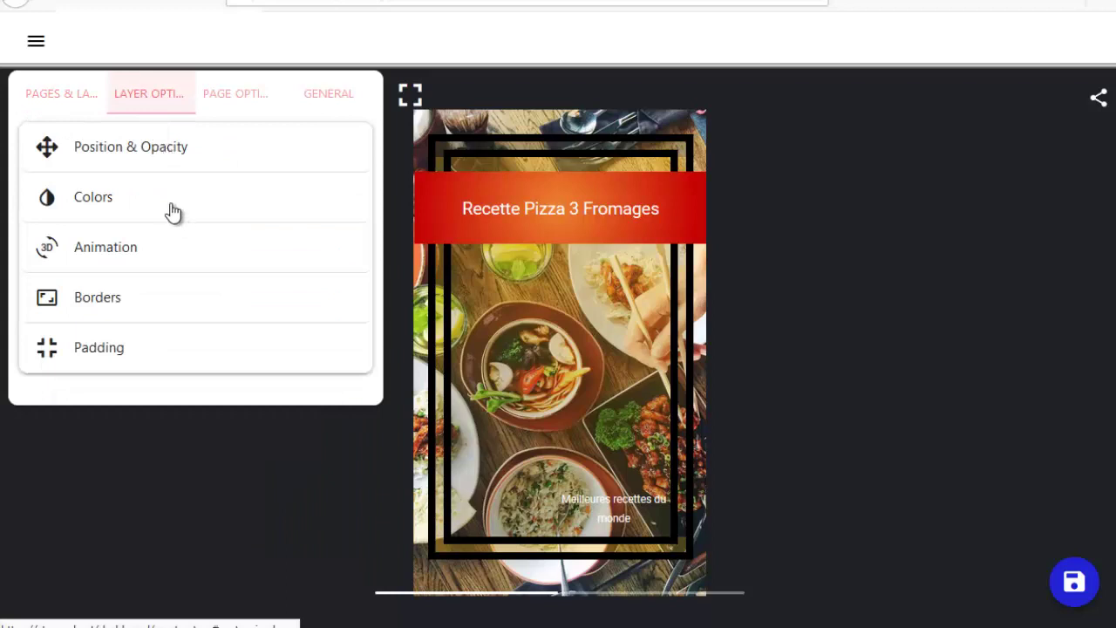
left_click(96, 300)
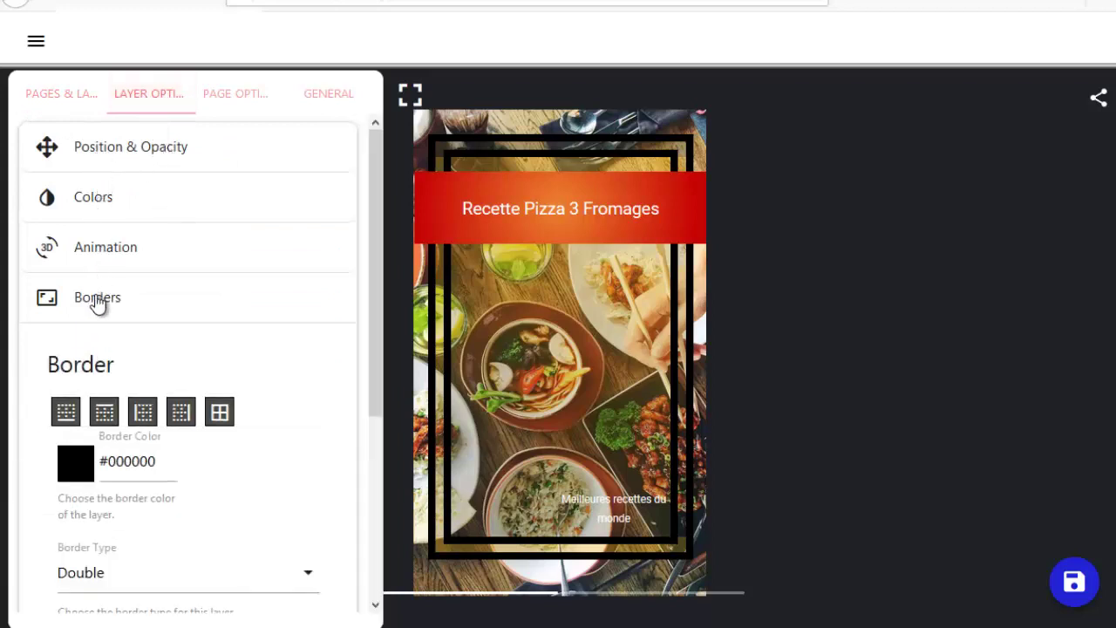
scroll(144, 275, "down", 2)
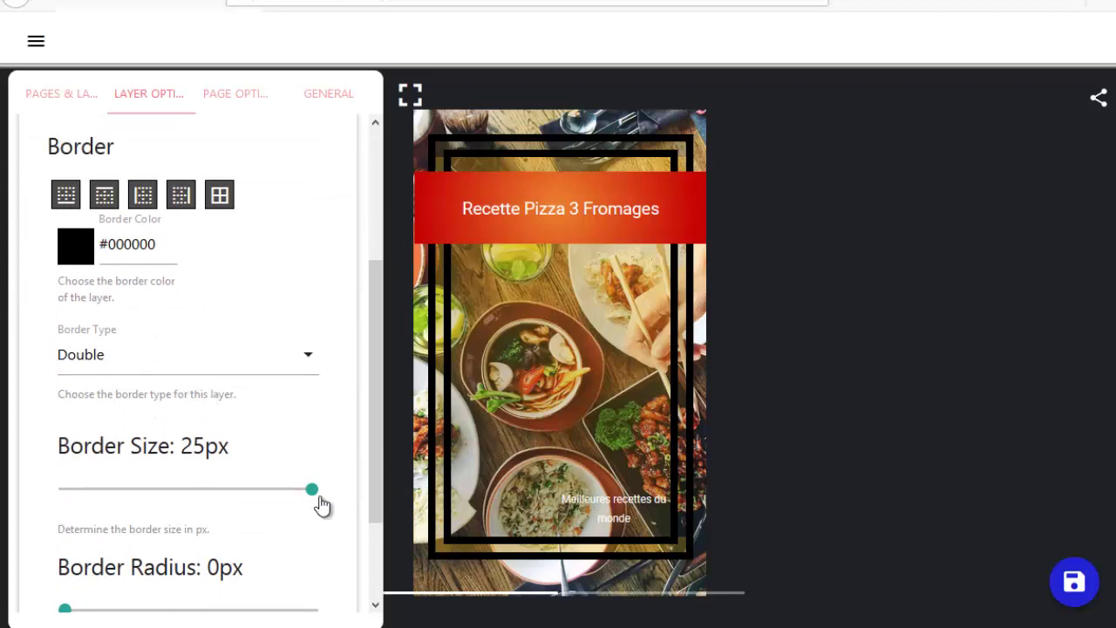
left_click_drag(312, 496, 145, 500)
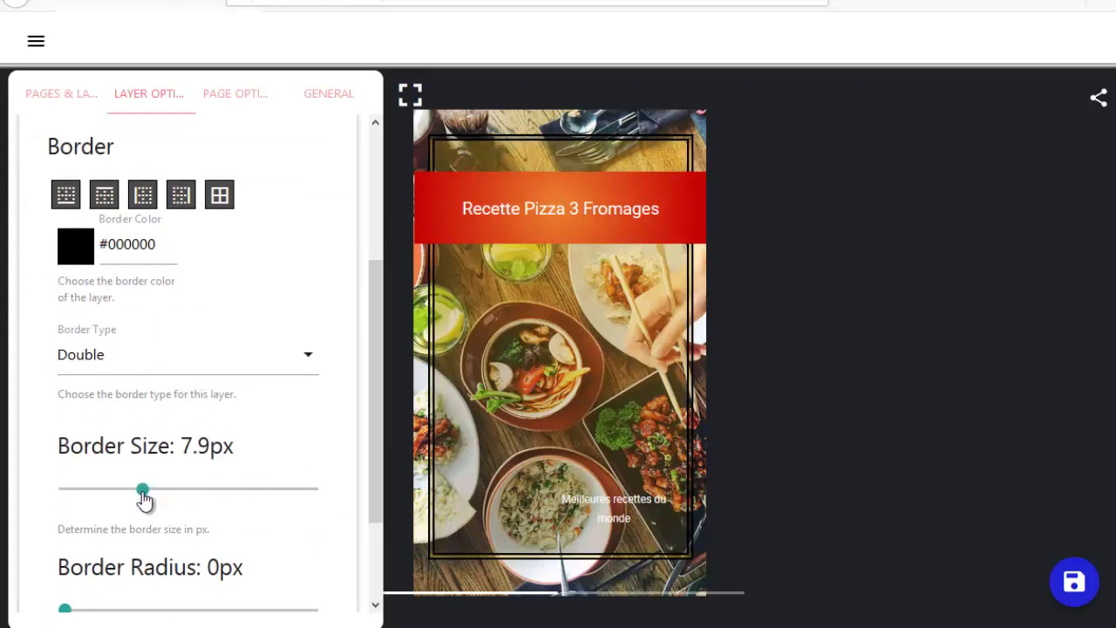
scroll(241, 341, "up", 3)
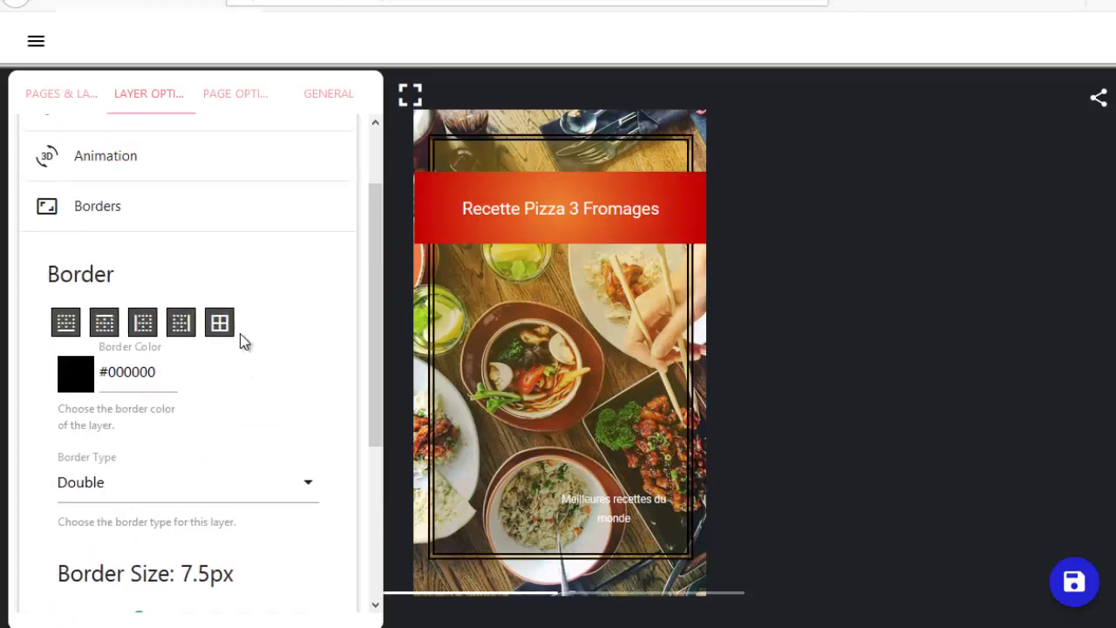
Set the page's auto advance duration to 5s and review its background image, video and audio options.
left_click(234, 96)
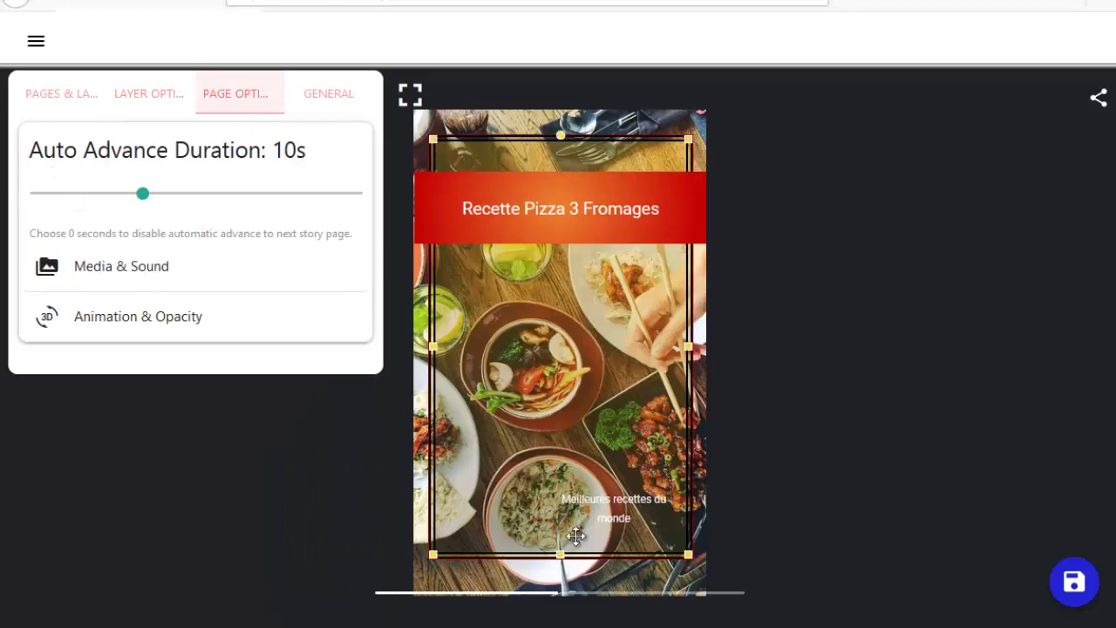
left_click_drag(144, 202, 85, 212)
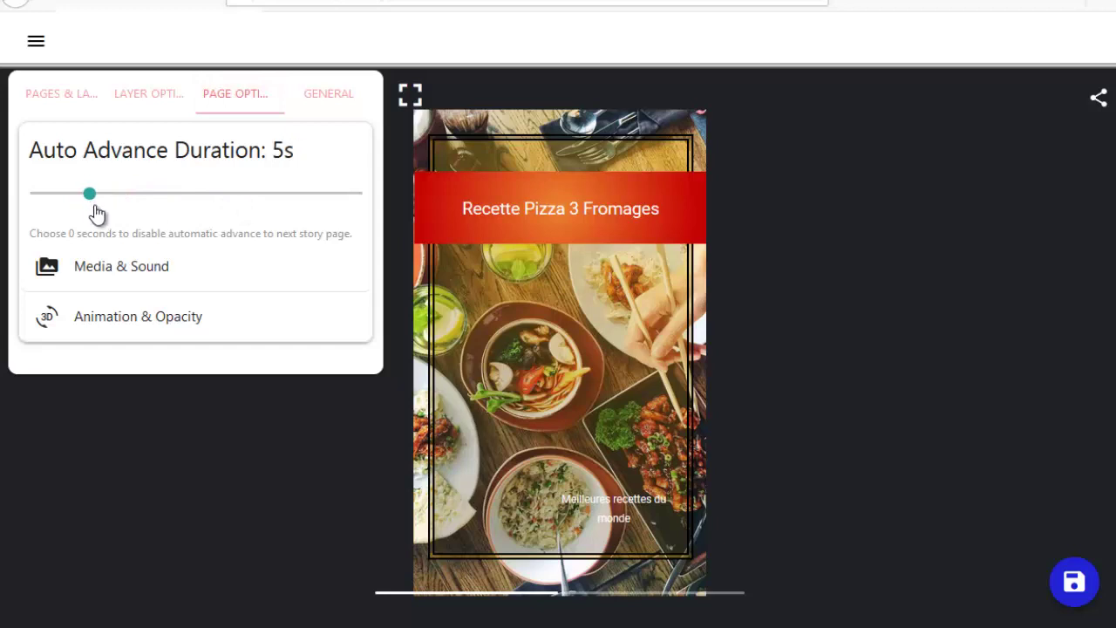
left_click(126, 266)
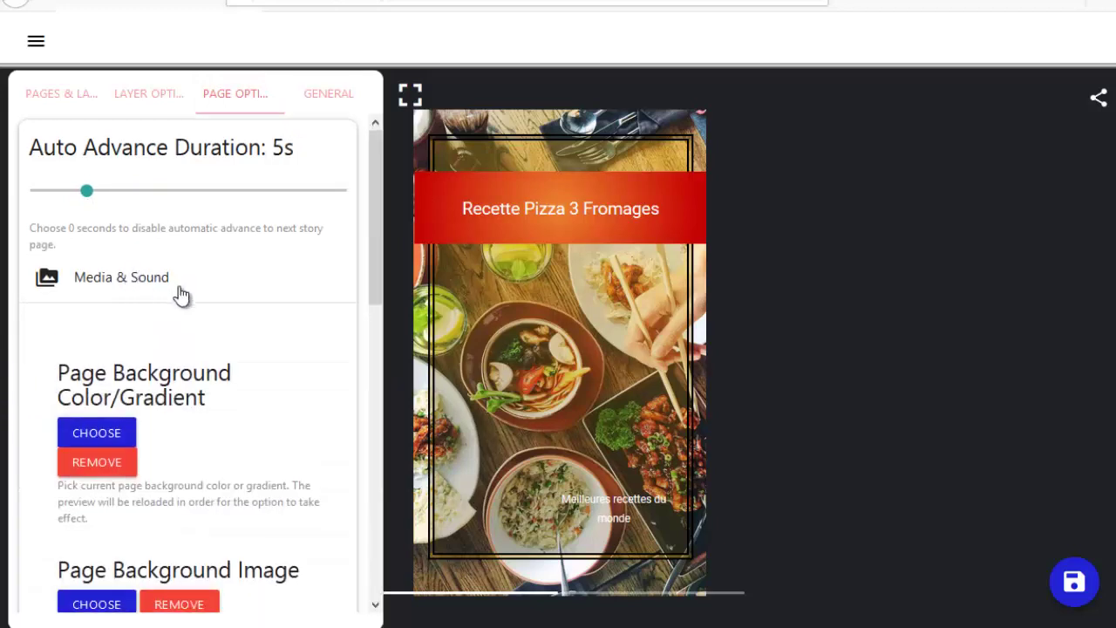
scroll(180, 294, "down", 1)
scroll(190, 297, "down", 3)
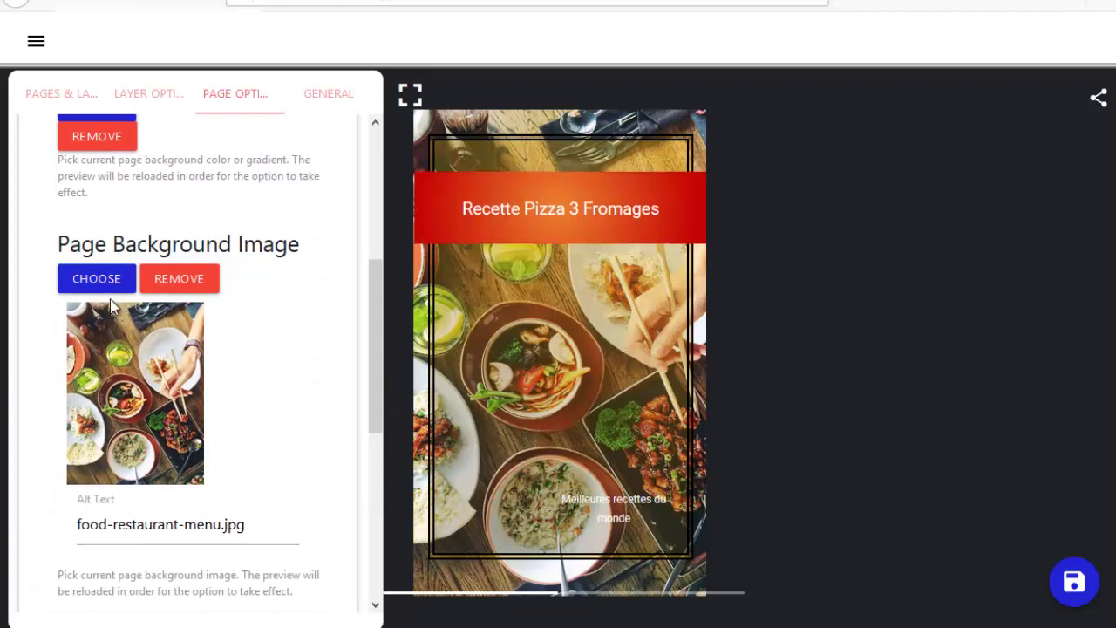
scroll(133, 371, "down", 5)
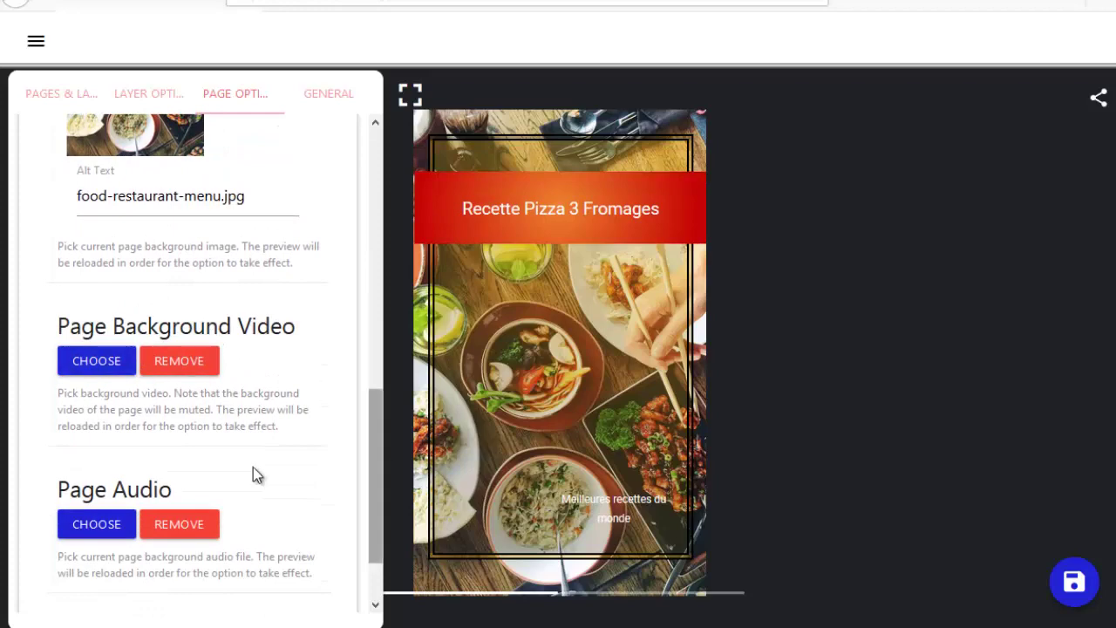
scroll(128, 293, "up", 5)
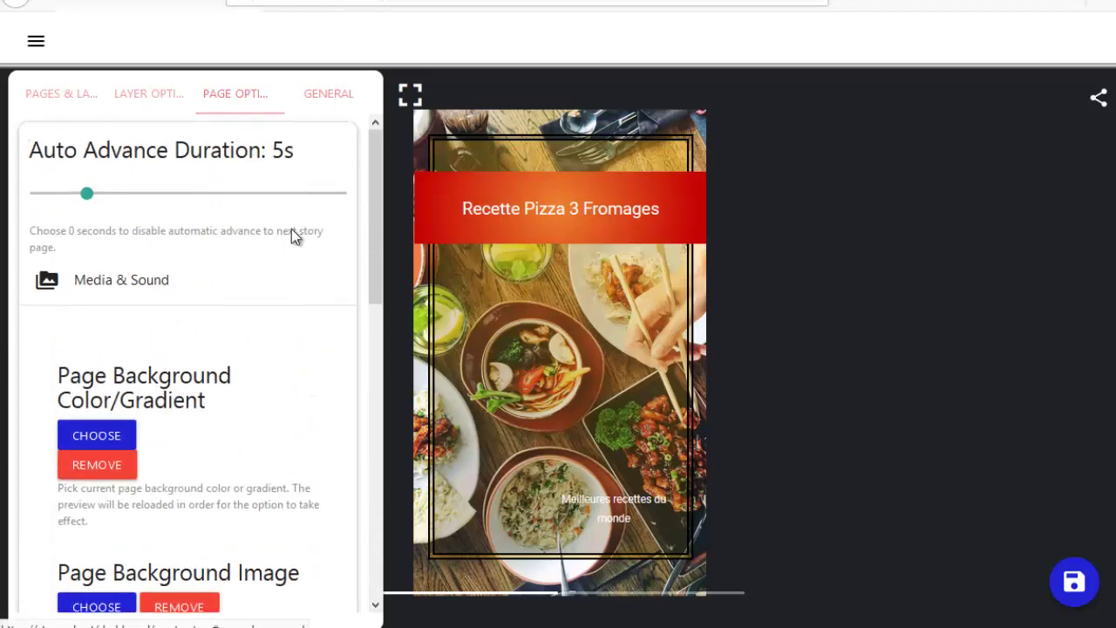
Add a second story page to the story using the Custom option.
left_click(41, 101)
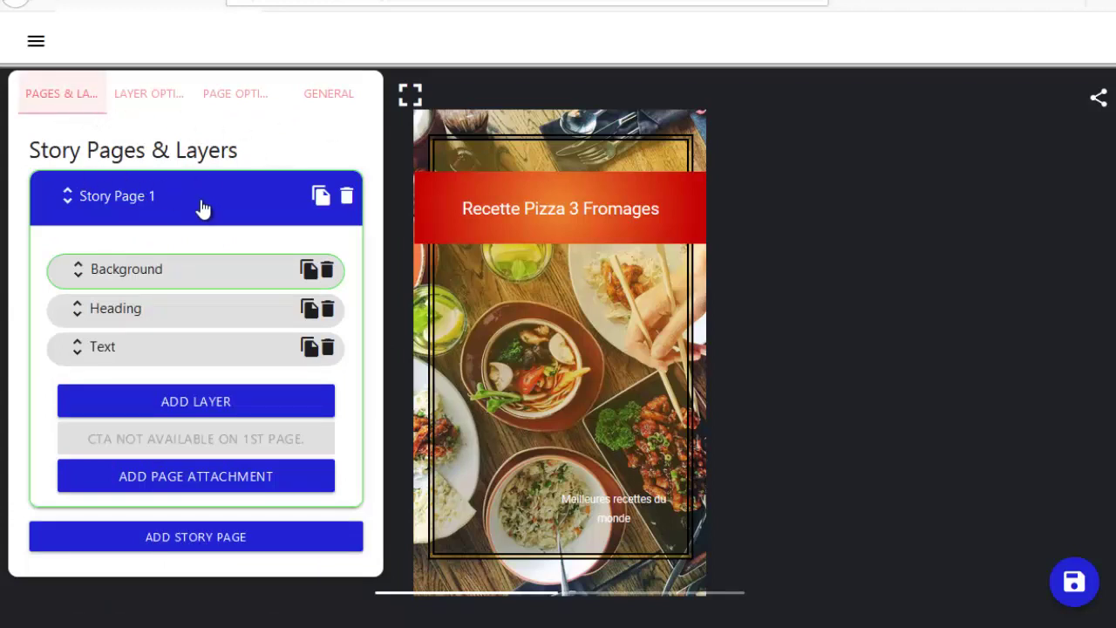
left_click(207, 542)
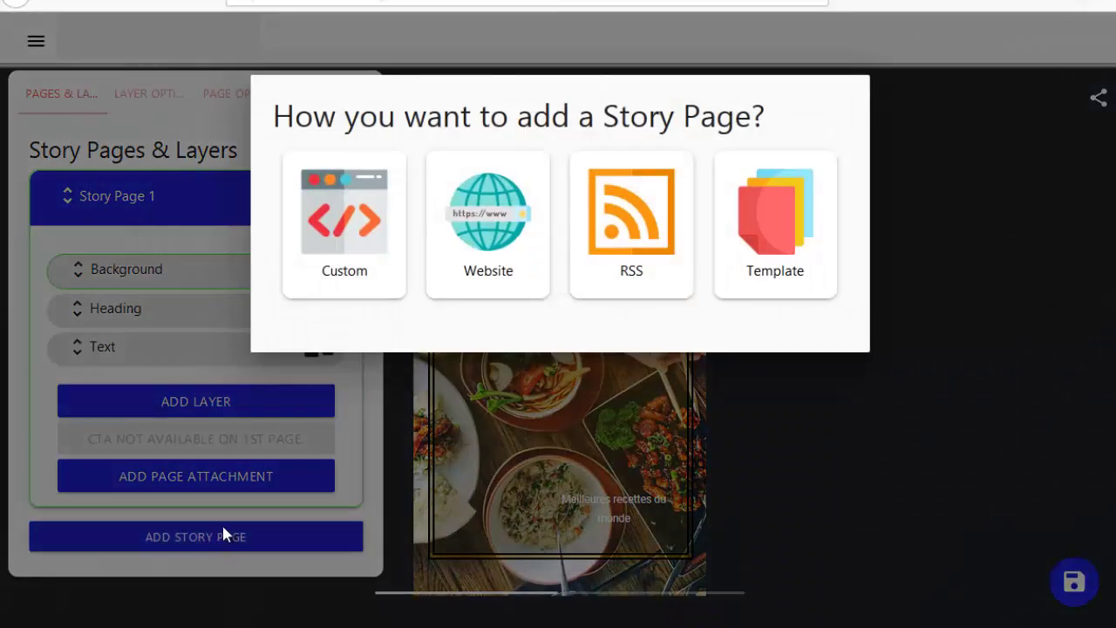
left_click(357, 223)
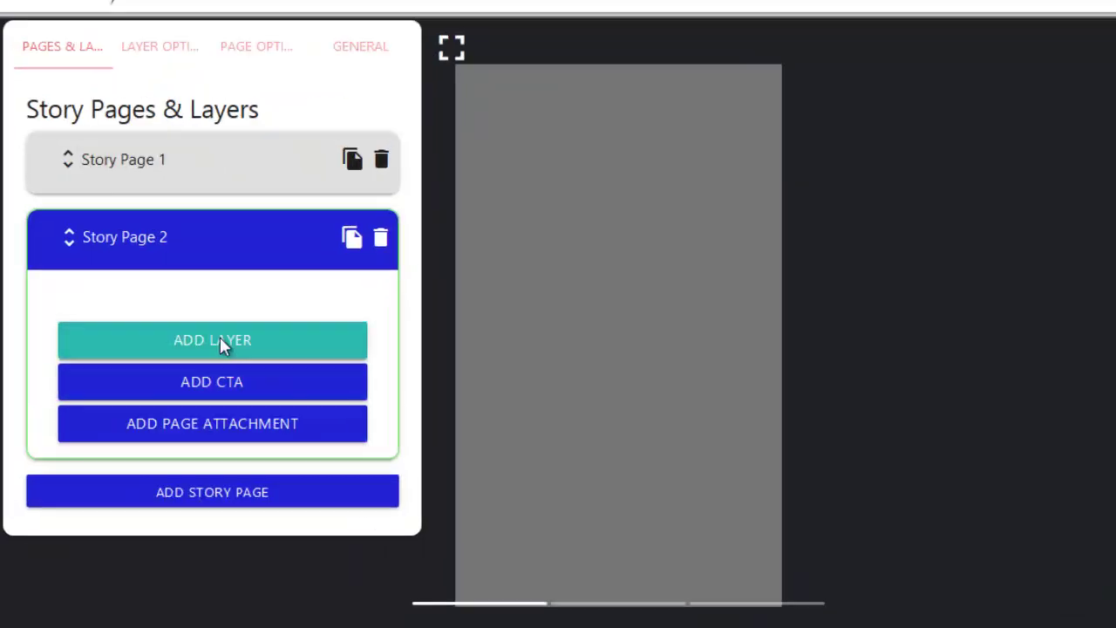
Add a Heading layer, an Image layer and a CTA button to Story Page 2.
left_click(220, 341)
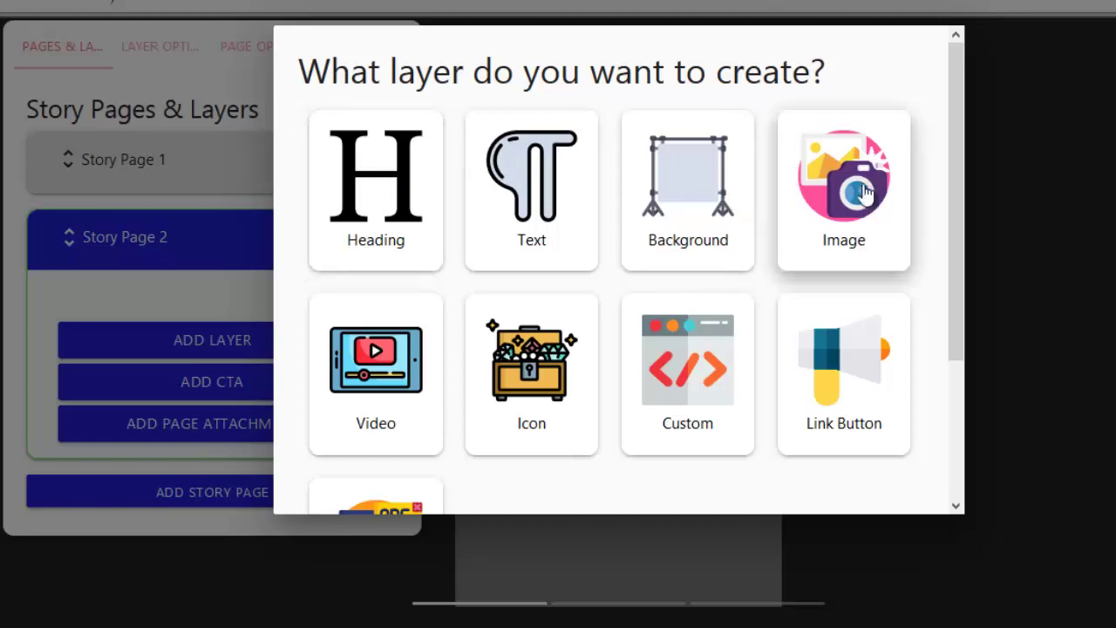
left_click(386, 193)
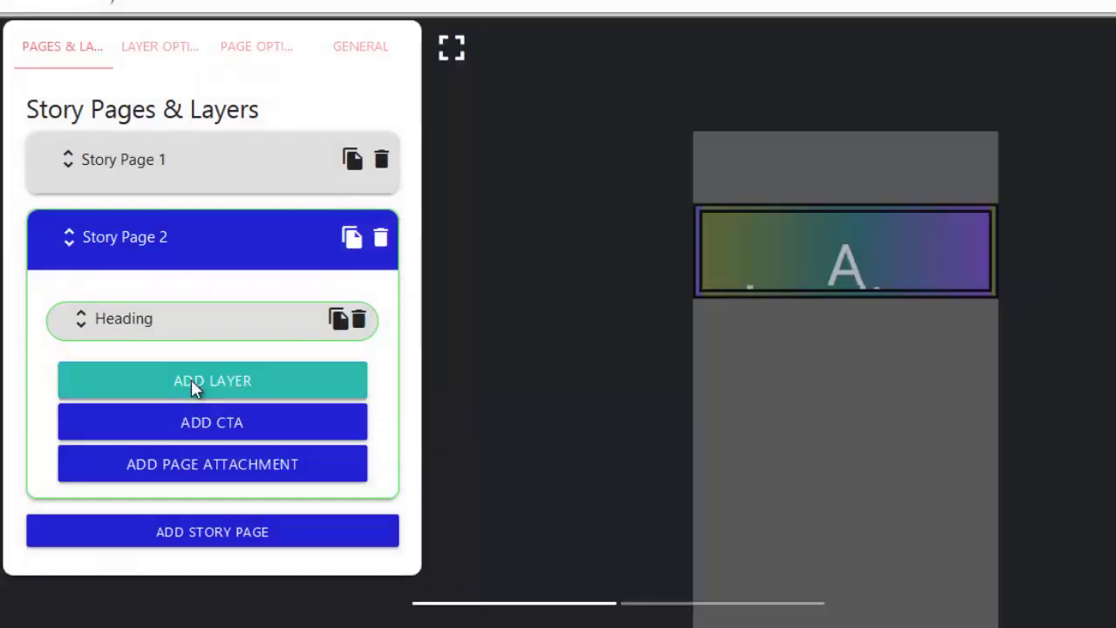
left_click(191, 379)
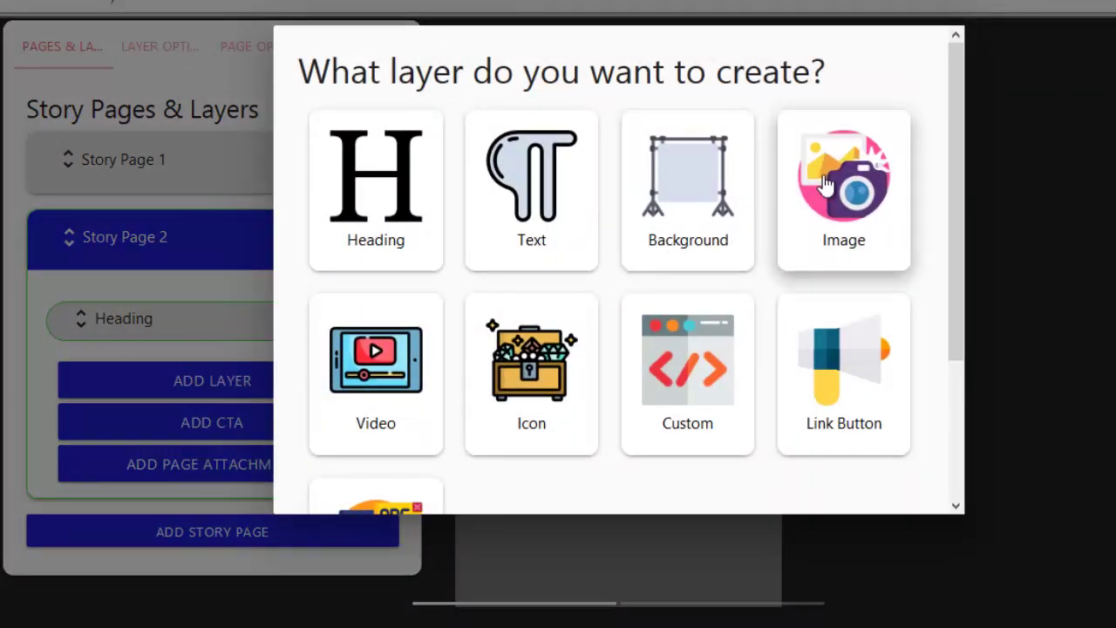
left_click(782, 197)
left_click(242, 425)
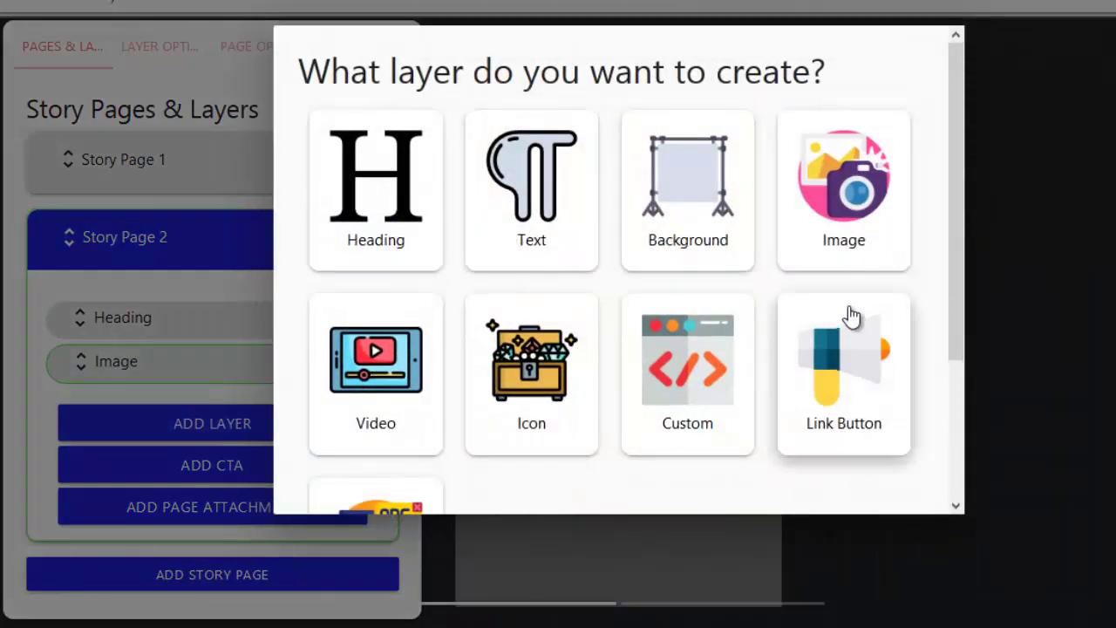
left_click(1017, 319)
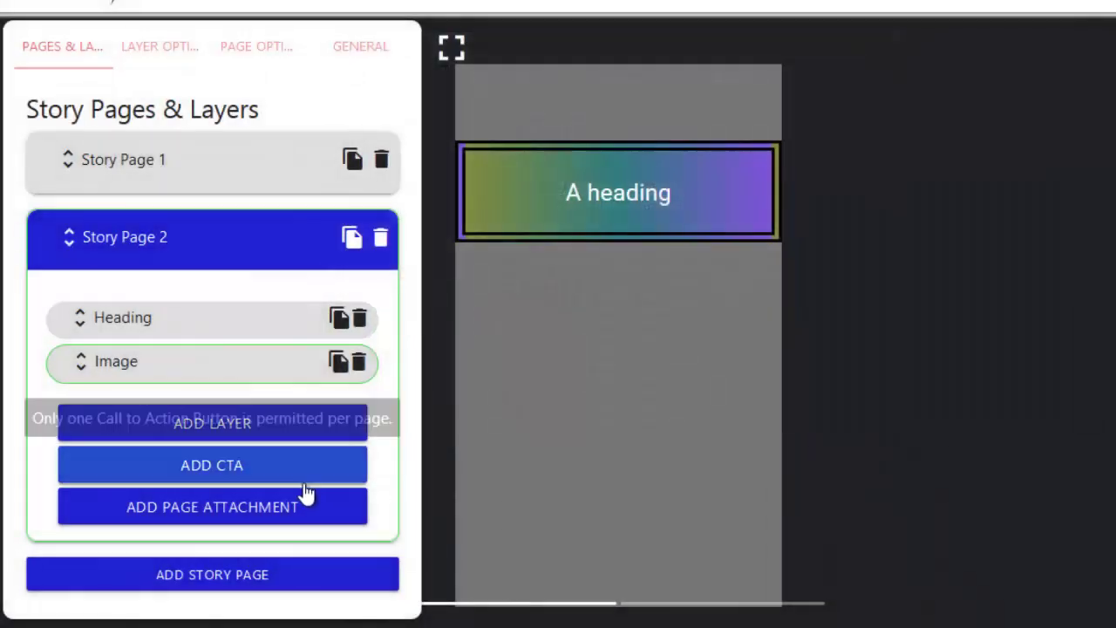
left_click(212, 468)
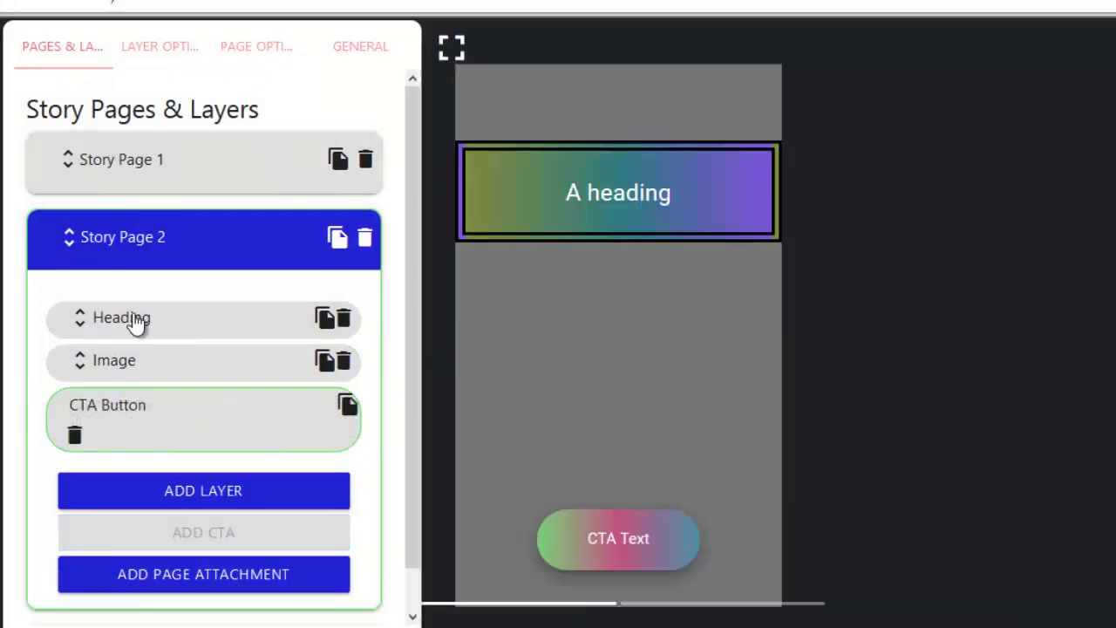
Replace the wording of Story Page 2's Heading layer with "Montre Connectée".
left_click(137, 320)
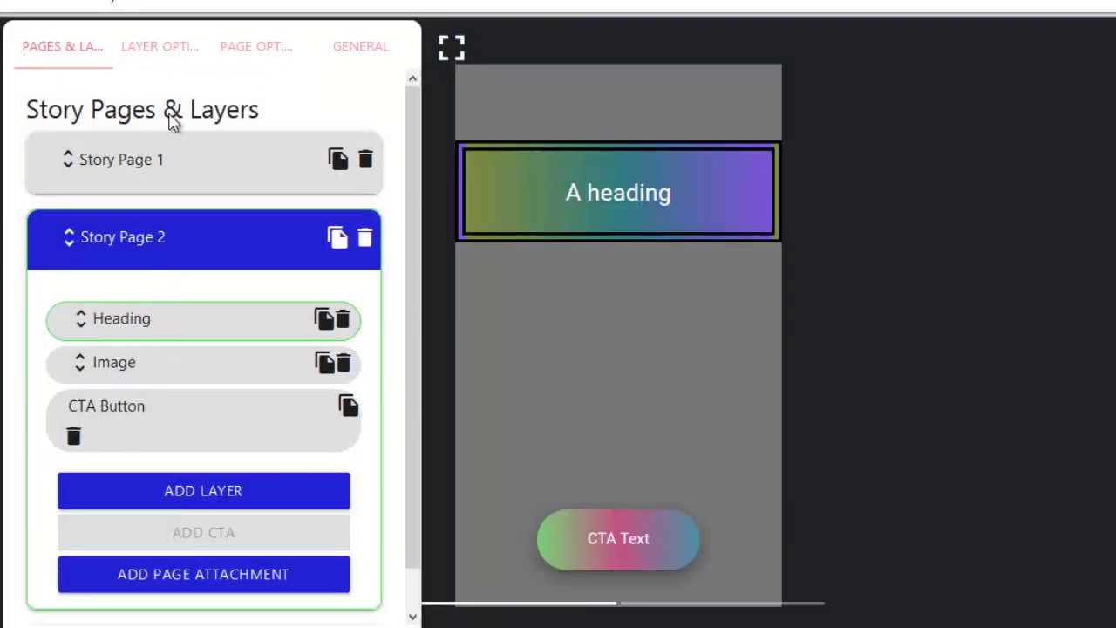
left_click(157, 53)
triple_click(114, 160)
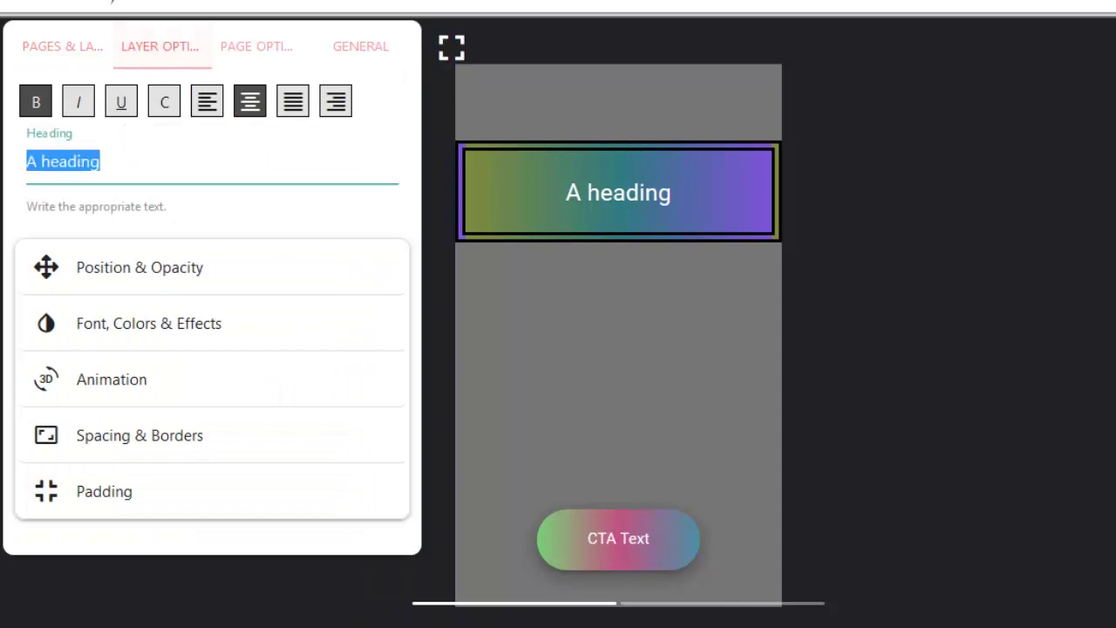
type("Montre Con")
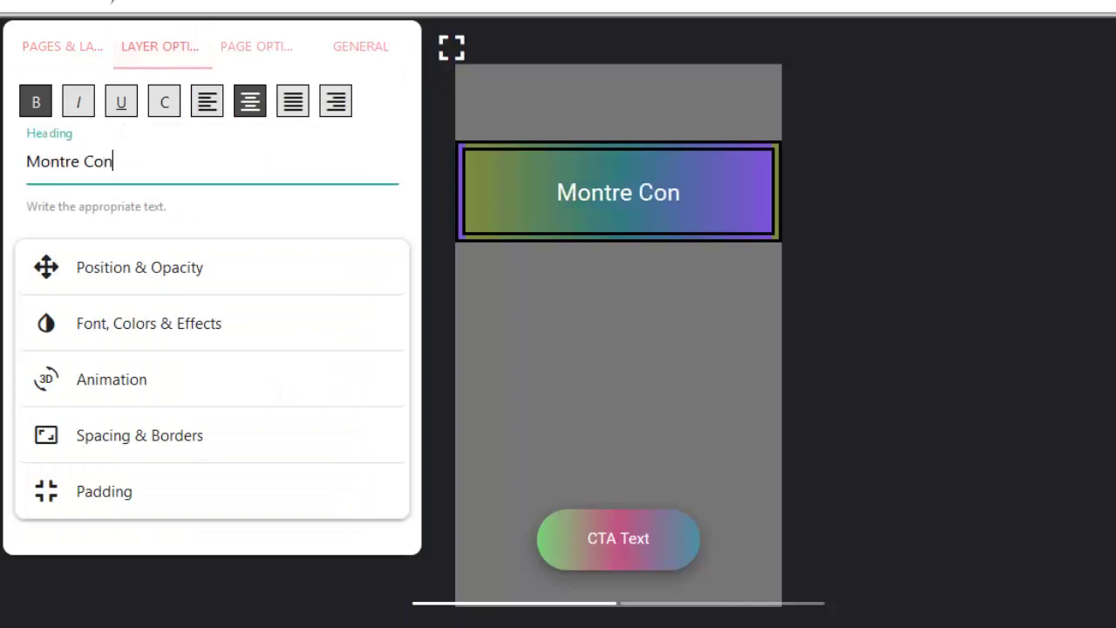
type("nectée")
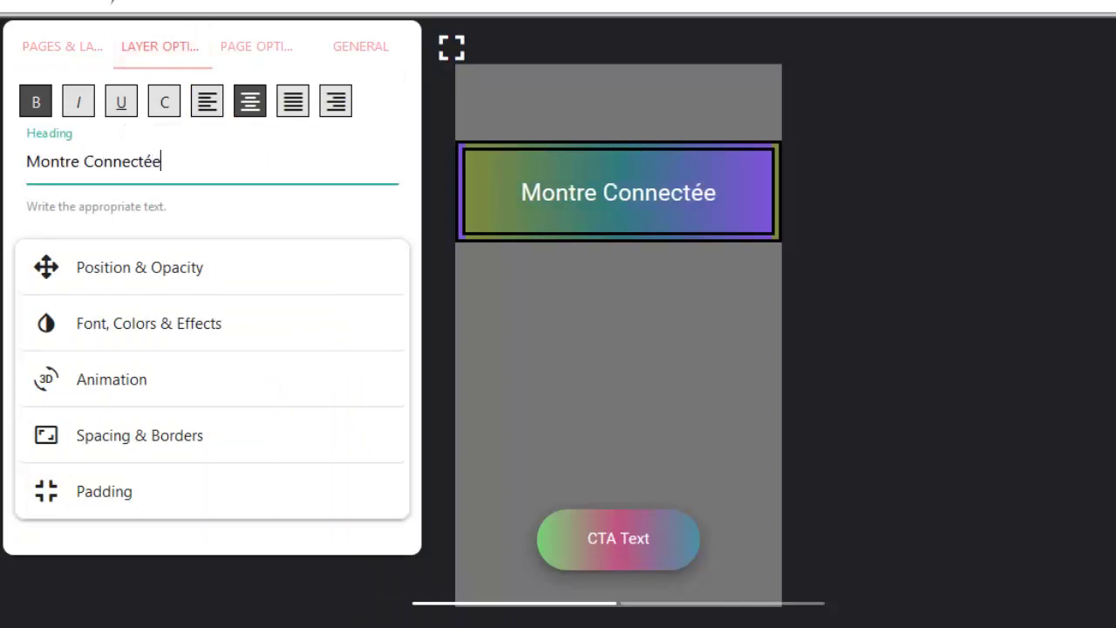
Shrink the Heading layer to about 96% width and 16% height, positioned at about X 2% and Y 13%.
left_click(123, 270)
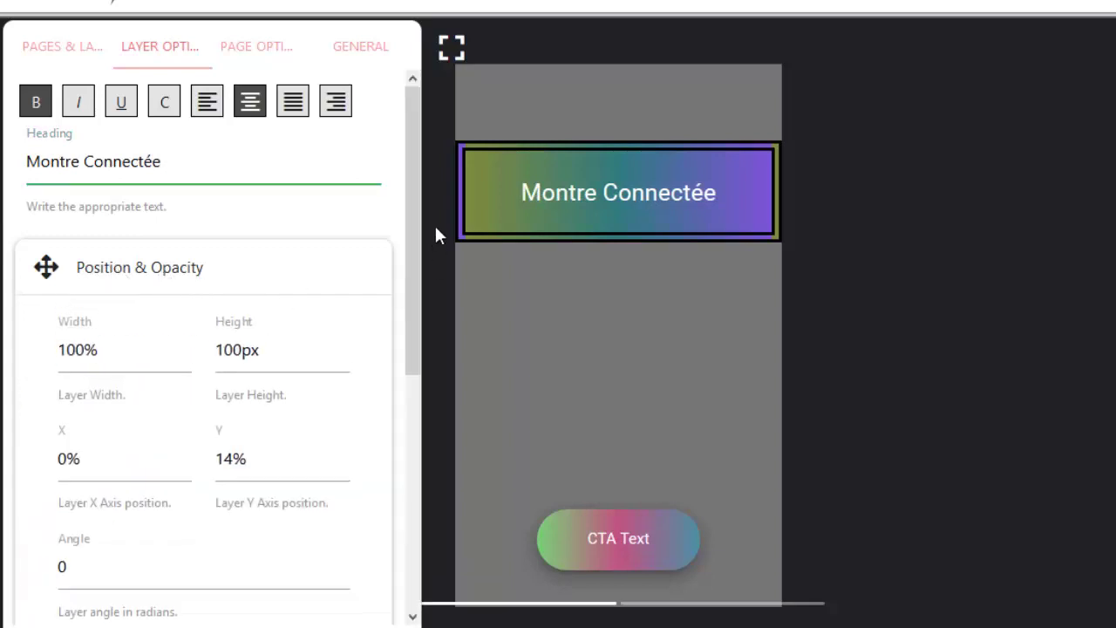
mouse_move(773, 235)
left_mouse_down()
mouse_move(740, 217)
mouse_move(764, 225)
left_mouse_up()
left_click_drag(704, 180, 717, 168)
left_click_drag(760, 205, 752, 211)
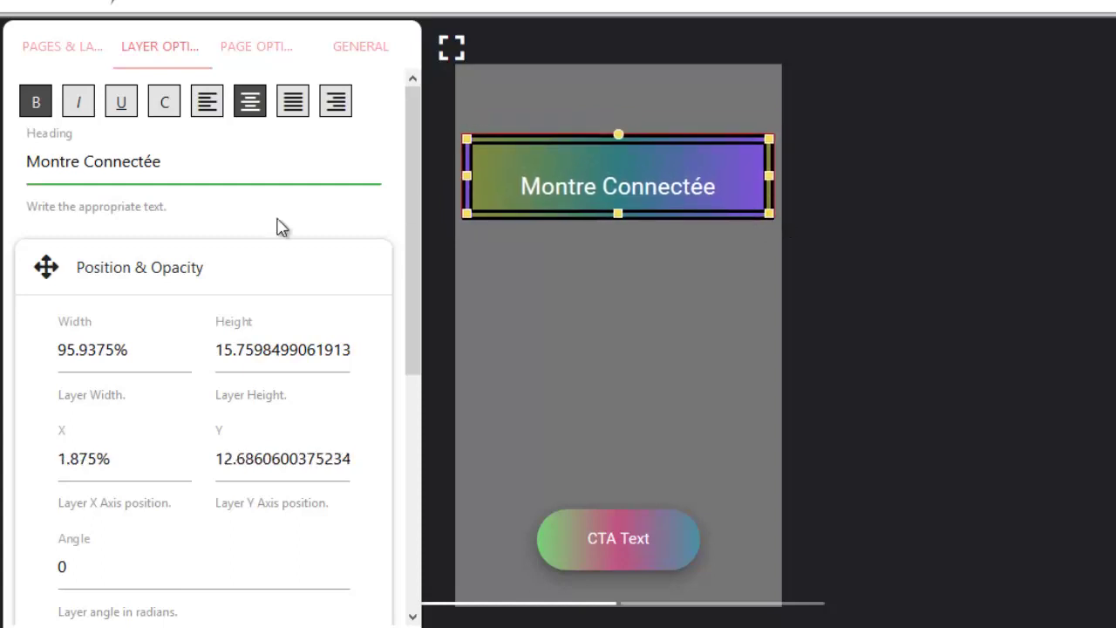
left_click(47, 267)
Change the Heading layer's font to Allerta Stencil.
left_click(89, 332)
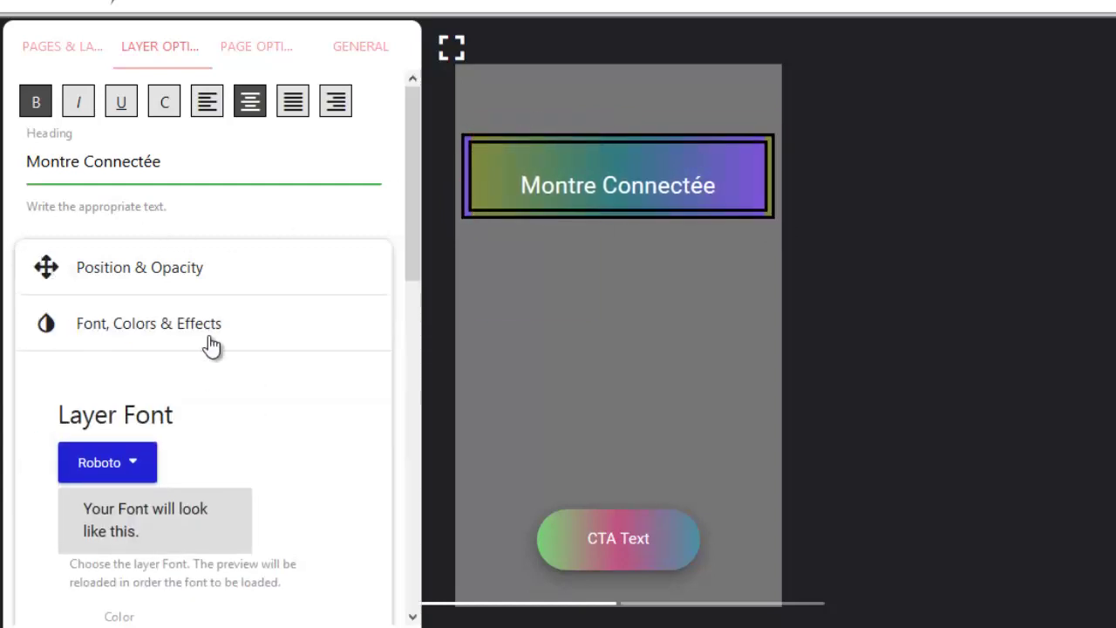
scroll(215, 346, "down", 3)
left_click(135, 224)
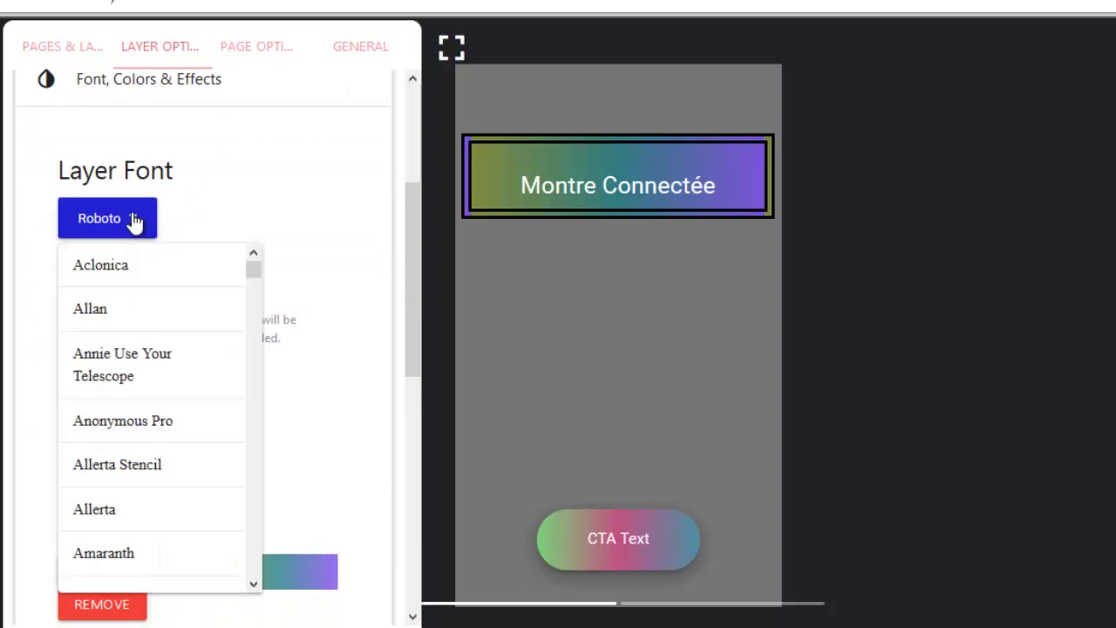
scroll(155, 376, "down", 2)
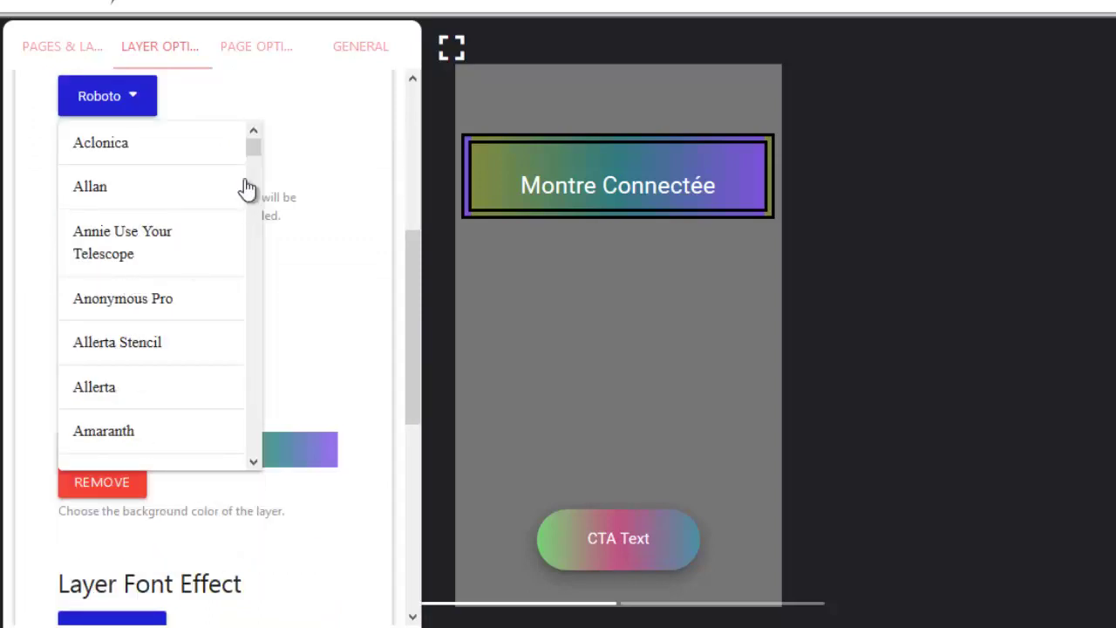
mouse_move(253, 150)
left_mouse_down()
mouse_move(249, 237)
mouse_move(253, 143)
left_mouse_up()
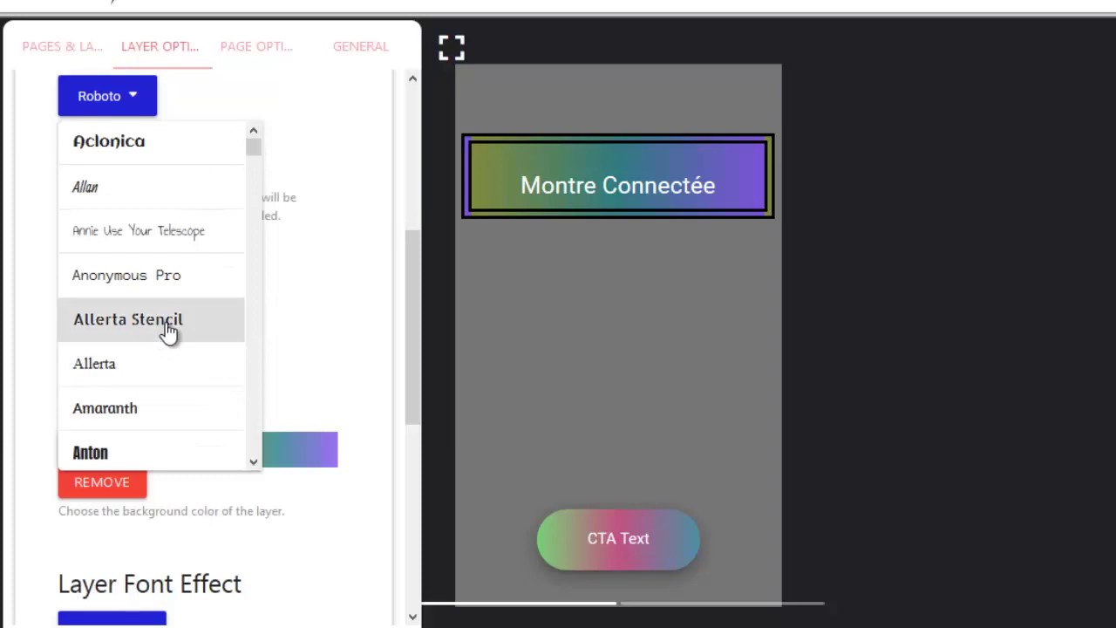
left_click(169, 331)
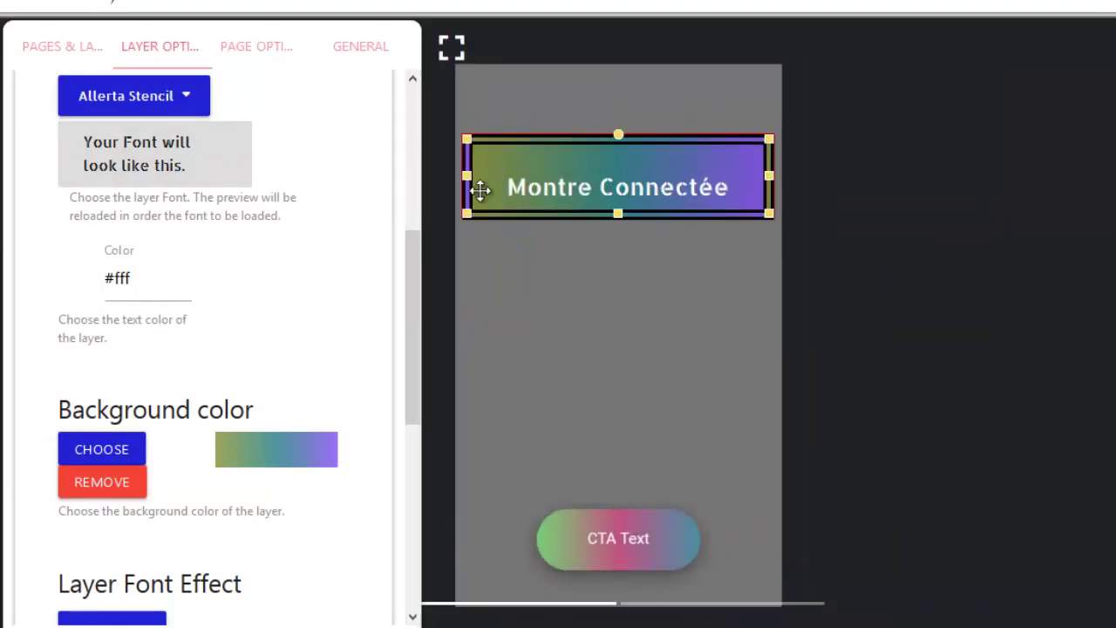
Change the Heading layer's background to the gradient that runs from mauve pink to dark purple.
scroll(187, 311, "down", 3)
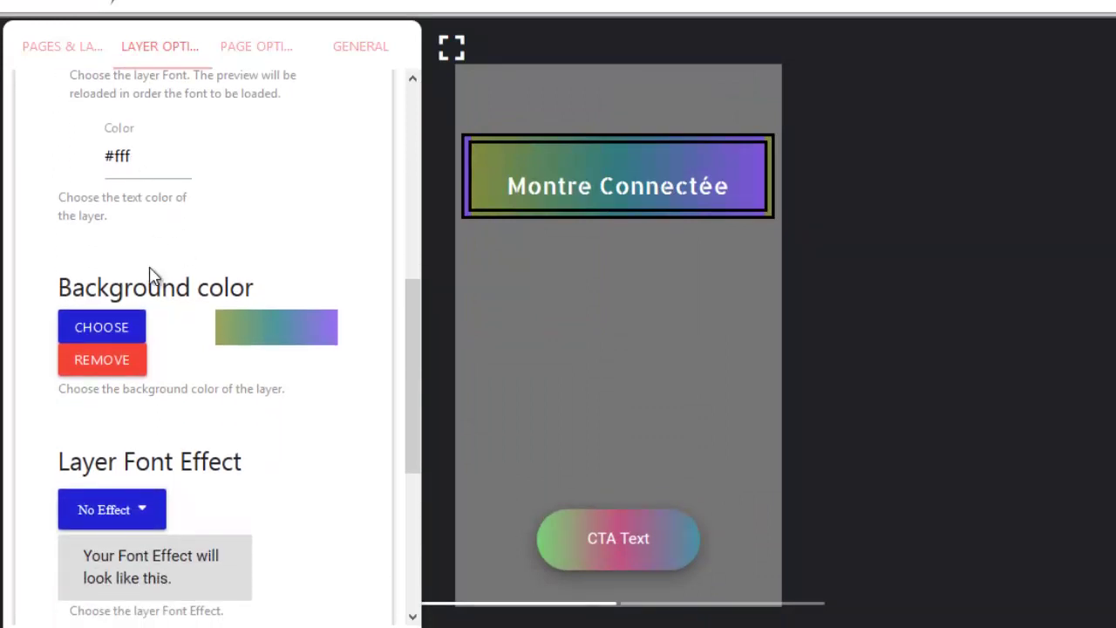
scroll(150, 275, "down", 3)
left_click(105, 214)
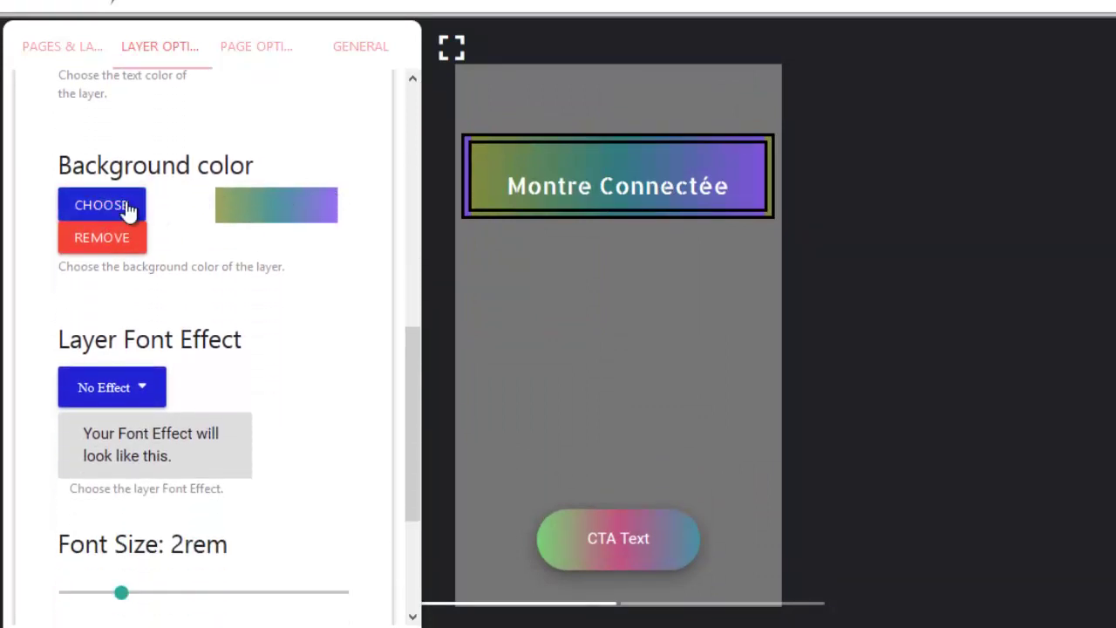
left_click(127, 211)
left_click_drag(954, 95, 962, 299)
left_click(867, 149)
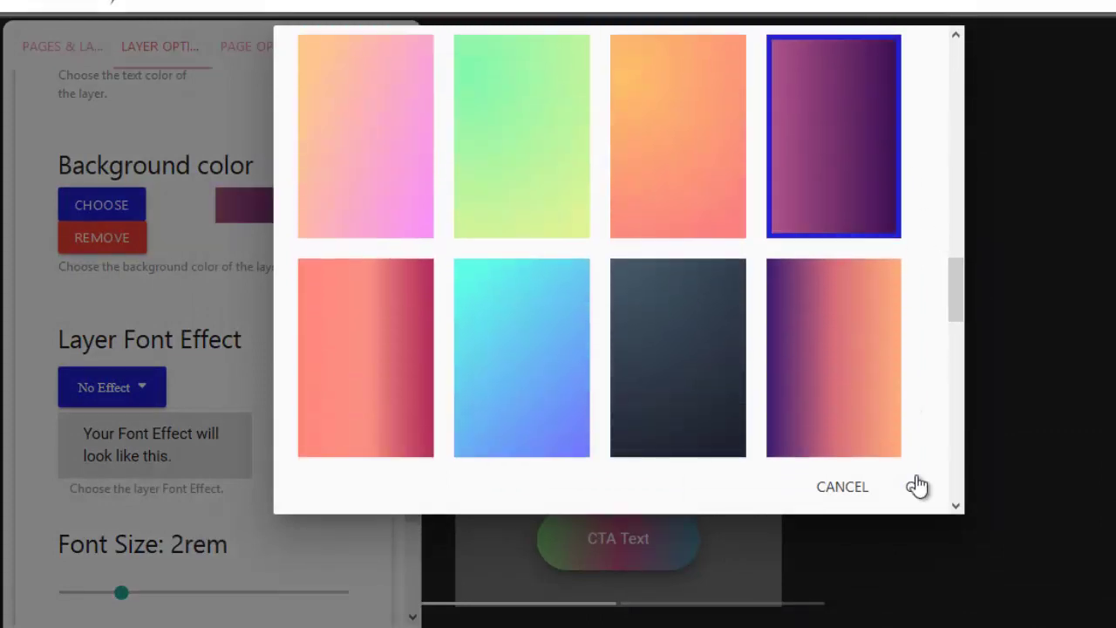
left_click(916, 486)
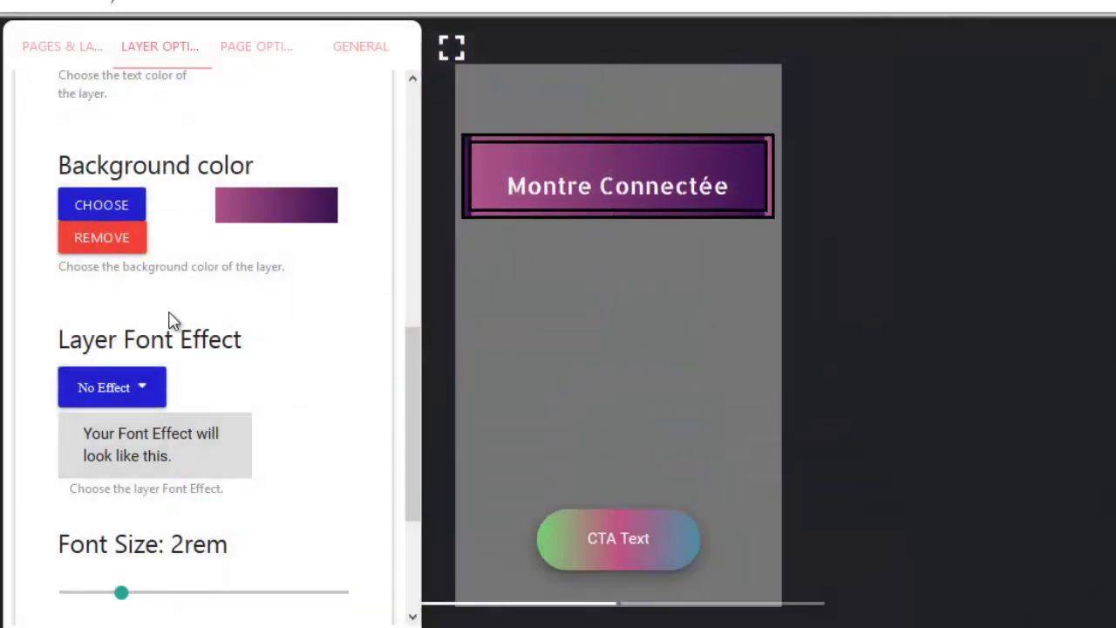
Browse the Heading layer's font effects, keep No Effect, and set its font size to 1.8rem.
scroll(214, 316, "down", 1)
scroll(214, 316, "down", 2)
left_click(139, 266)
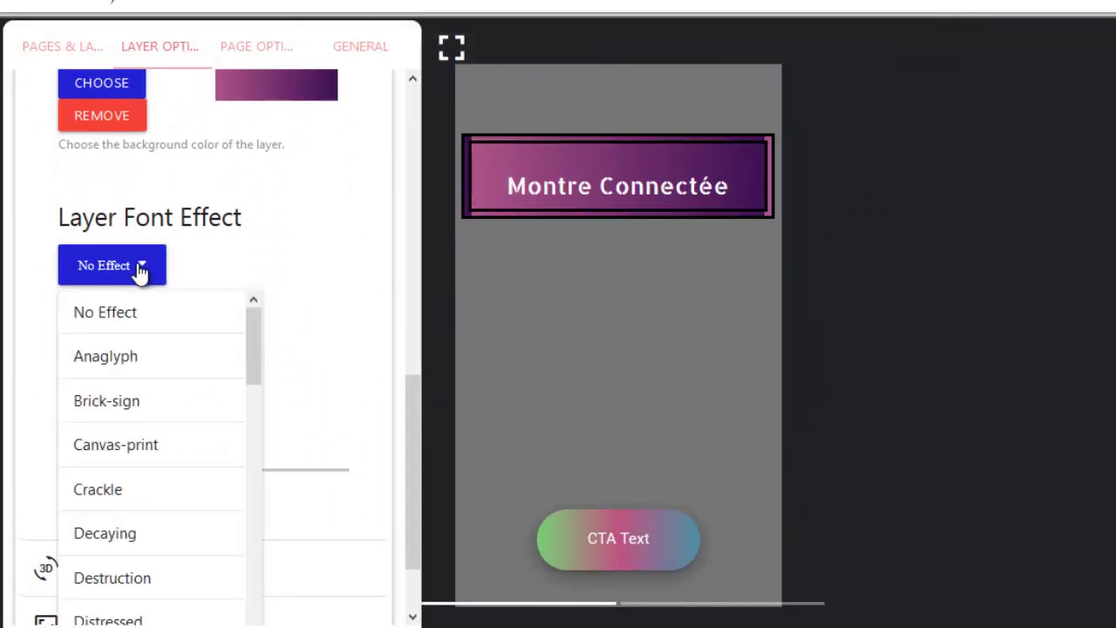
left_click(137, 349)
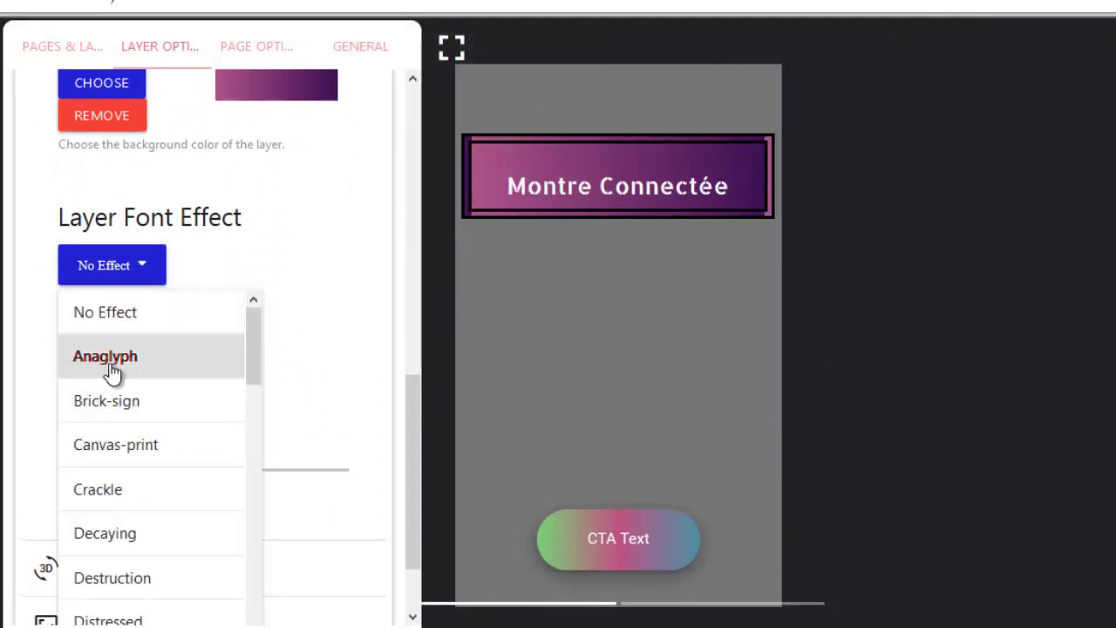
scroll(137, 381, "down", 3)
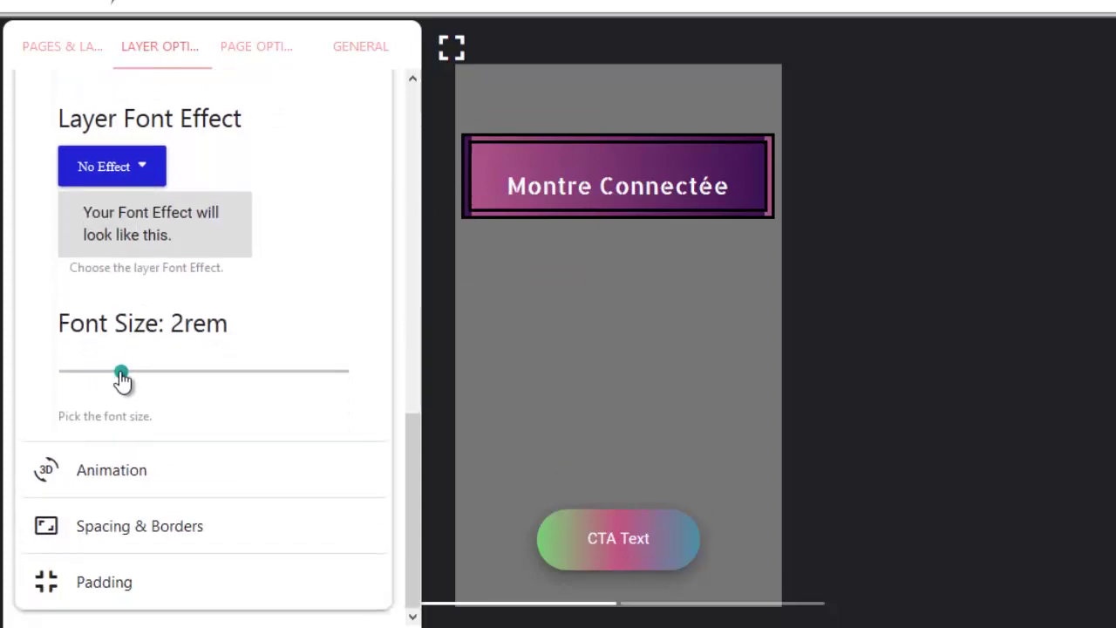
left_click_drag(123, 380, 117, 384)
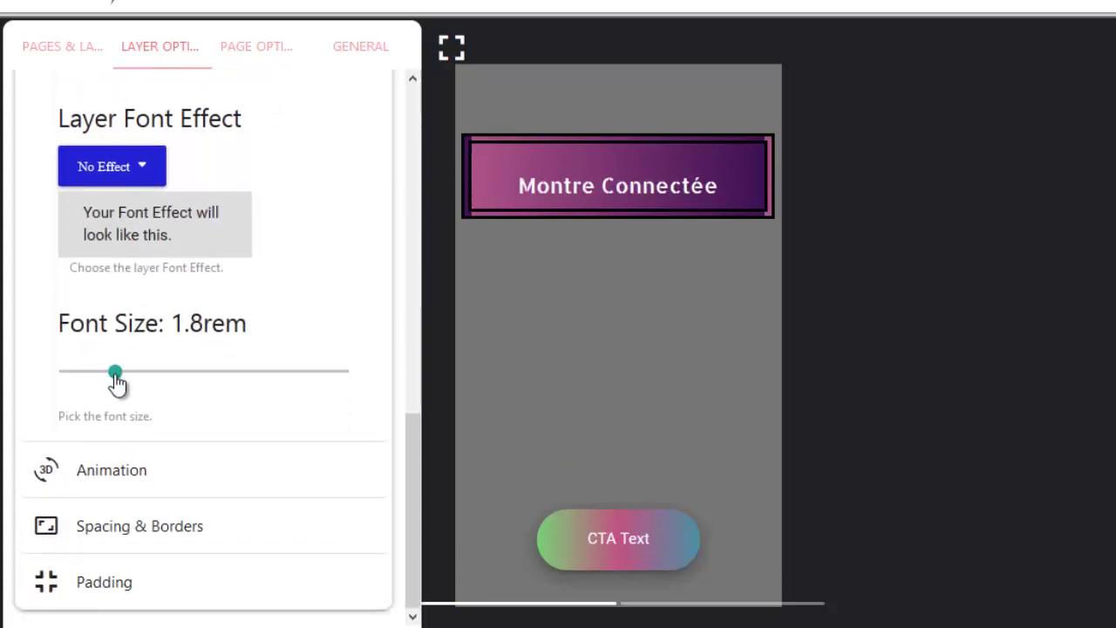
Review the Heading layer's animation choices and delay and duration settings, keeping No Animation.
left_click(120, 480)
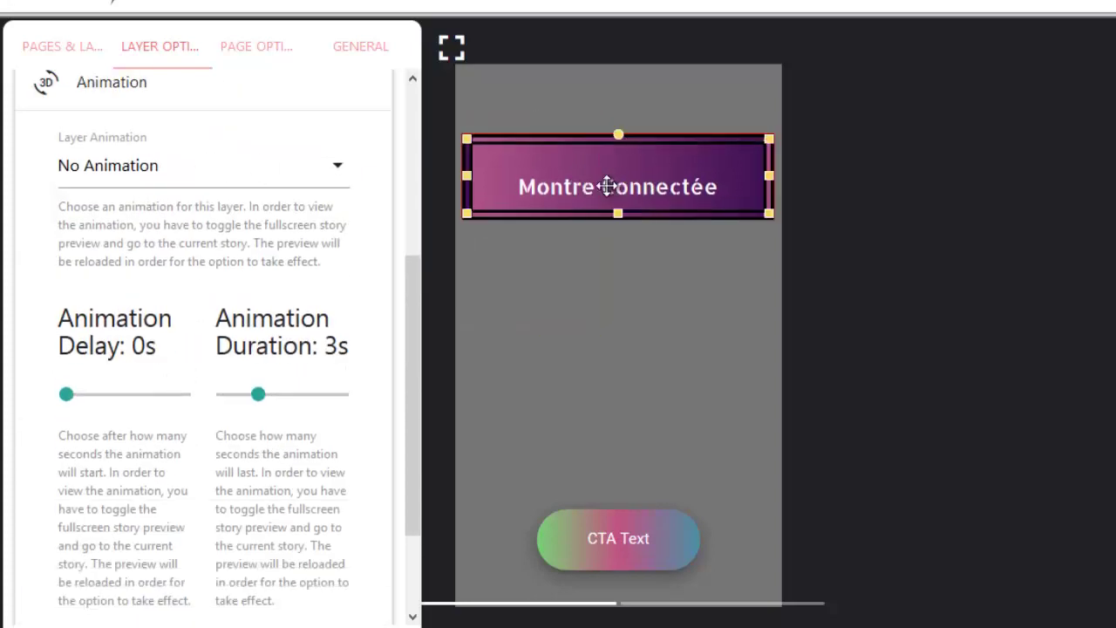
left_click(336, 173)
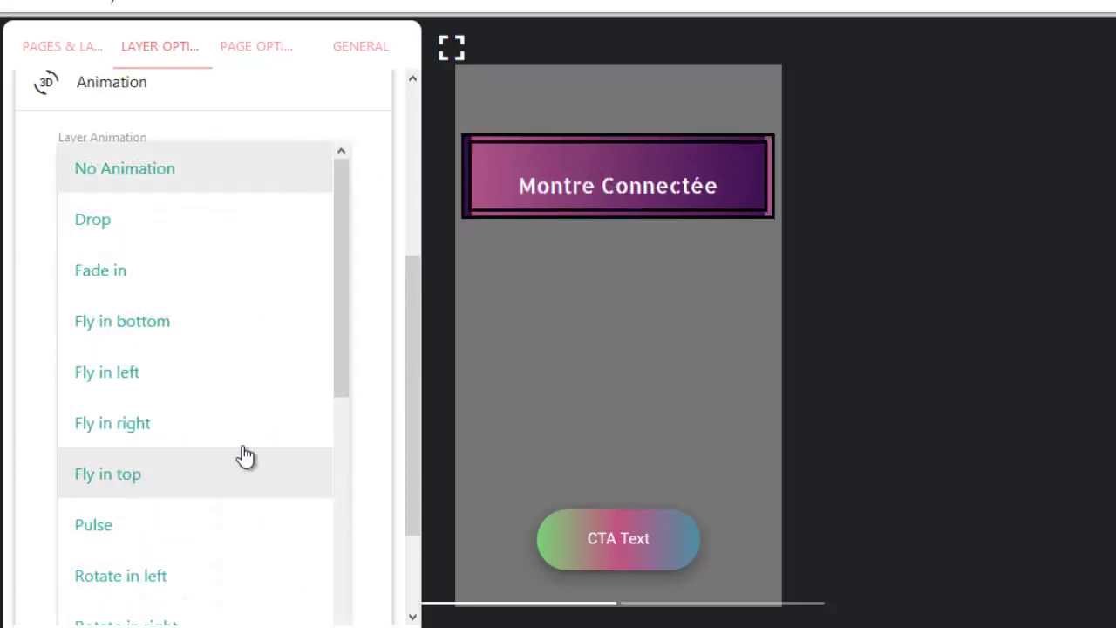
left_click(121, 174)
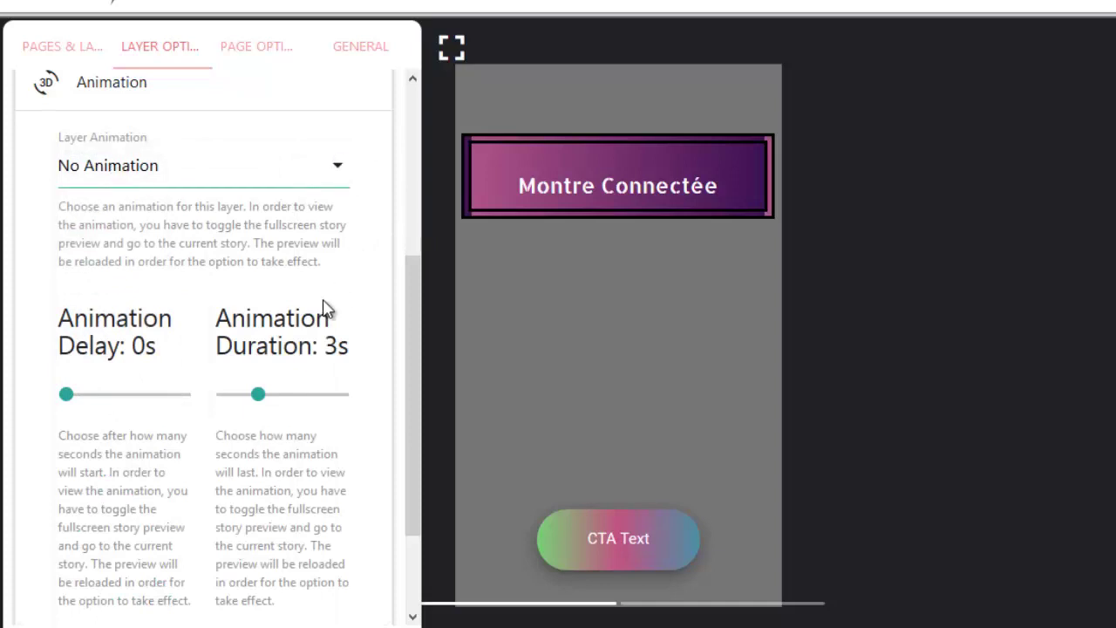
scroll(148, 387, "down", 3)
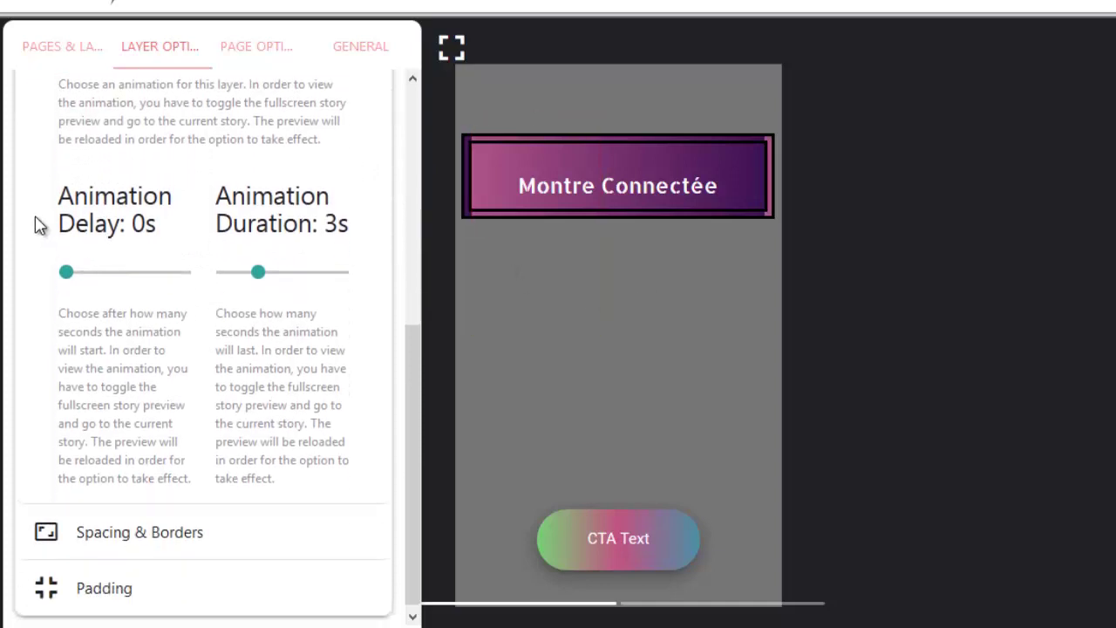
scroll(181, 515, "down", 1)
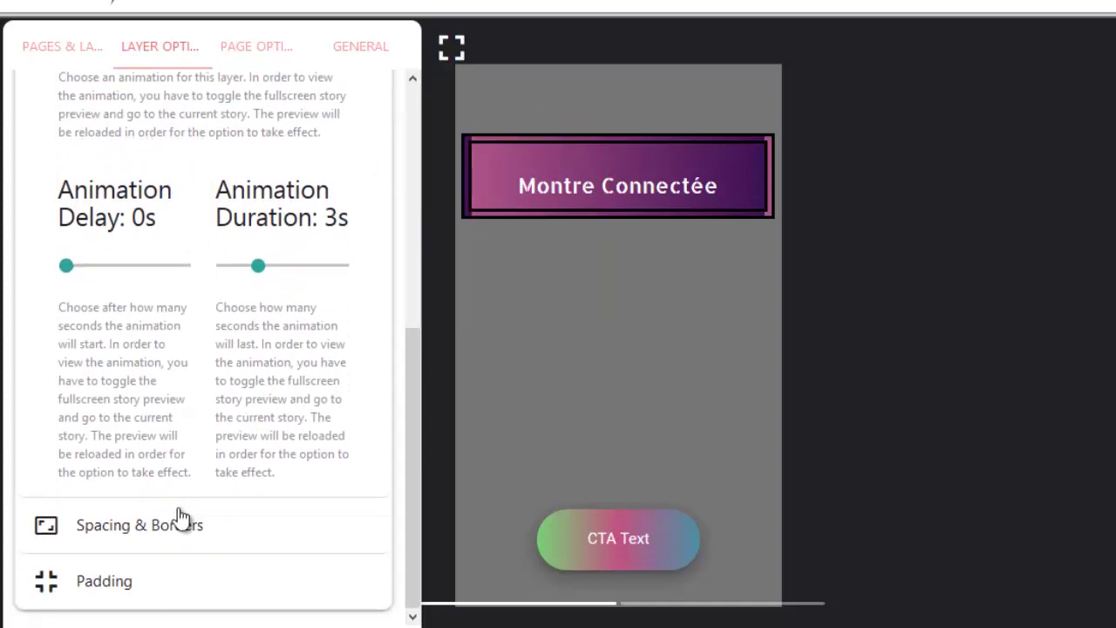
Change the Heading layer's border color to bright pink #ff02a4.
left_click(129, 529)
scroll(137, 517, "down", 8)
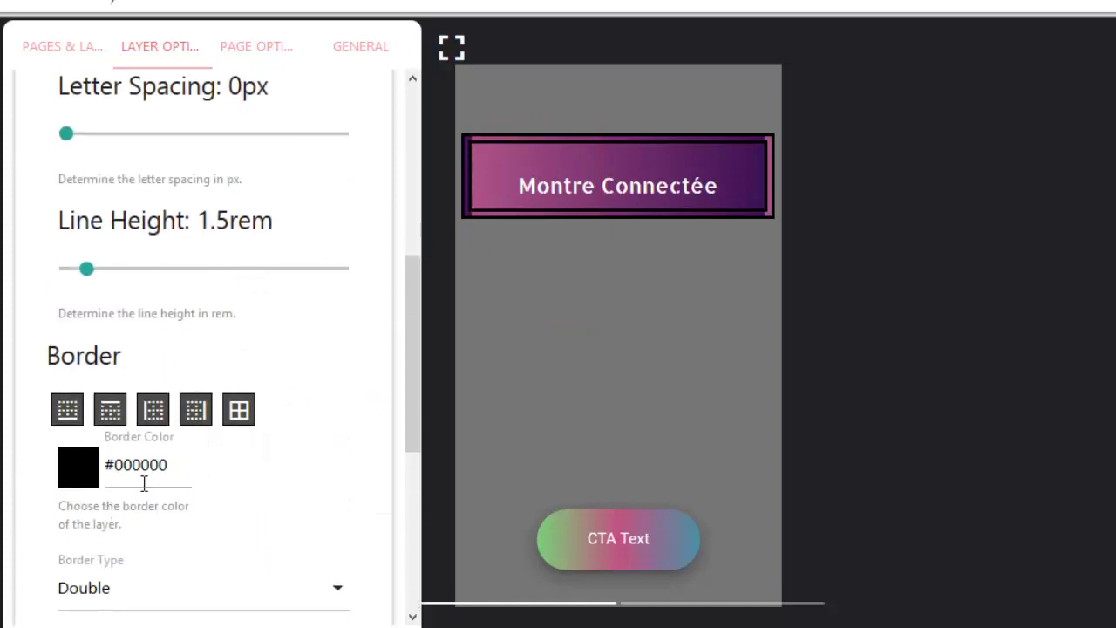
scroll(113, 486, "down", 3)
left_click(136, 346)
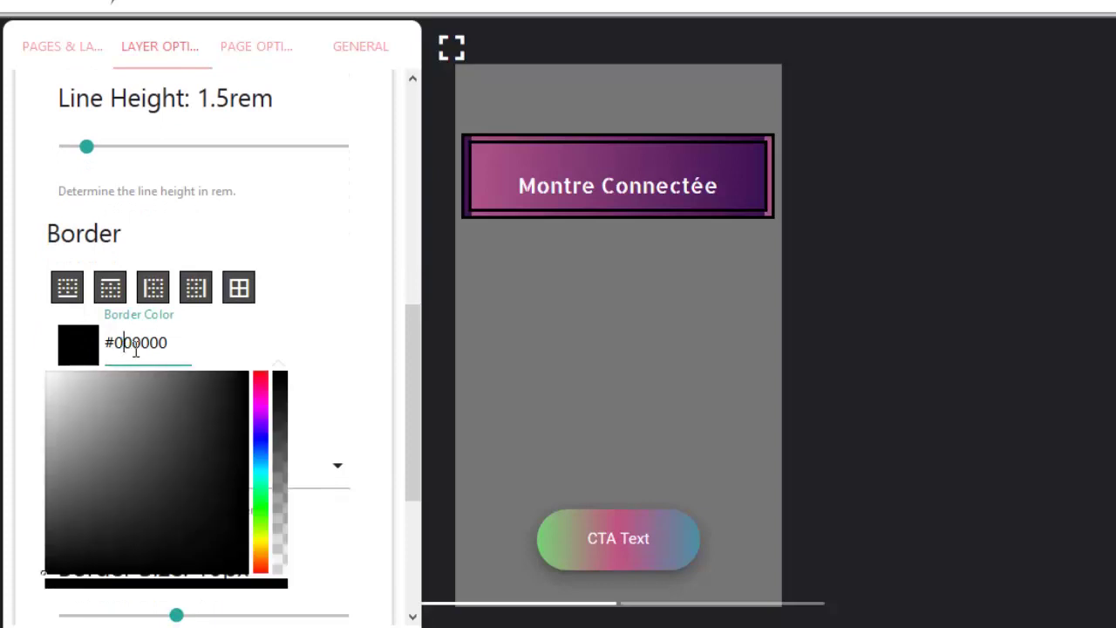
left_click(168, 414)
left_click(258, 397)
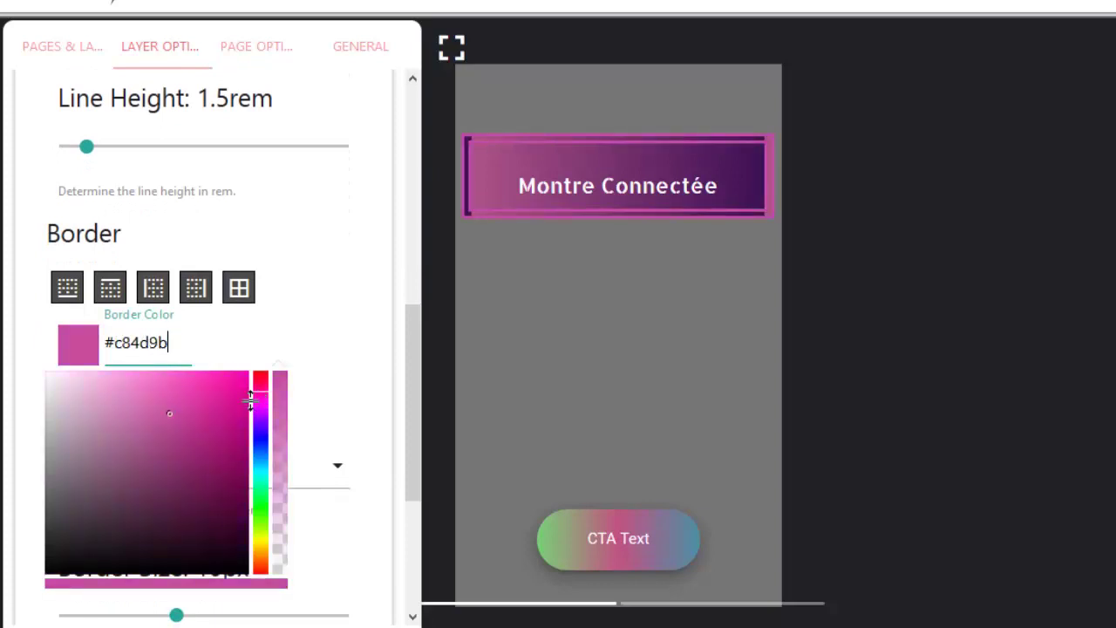
left_click_drag(247, 399, 251, 366)
left_click(297, 292)
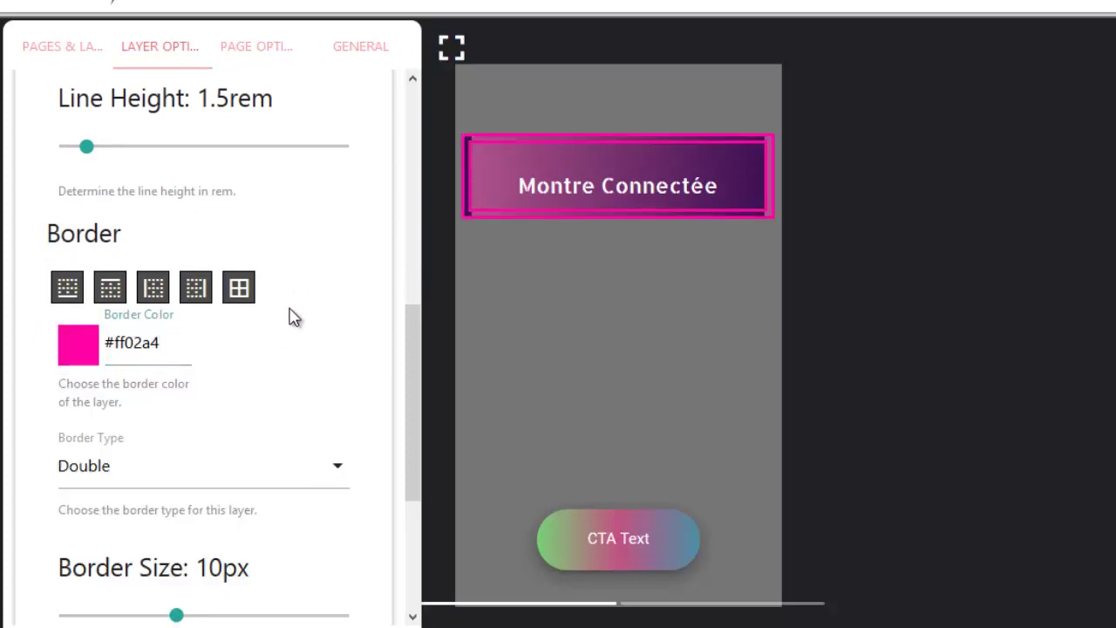
Set the Heading layer's border size to 4.8px and its border radius to 36px.
scroll(292, 324, "down", 3)
left_click_drag(177, 499, 120, 499)
scroll(274, 364, "up", 1)
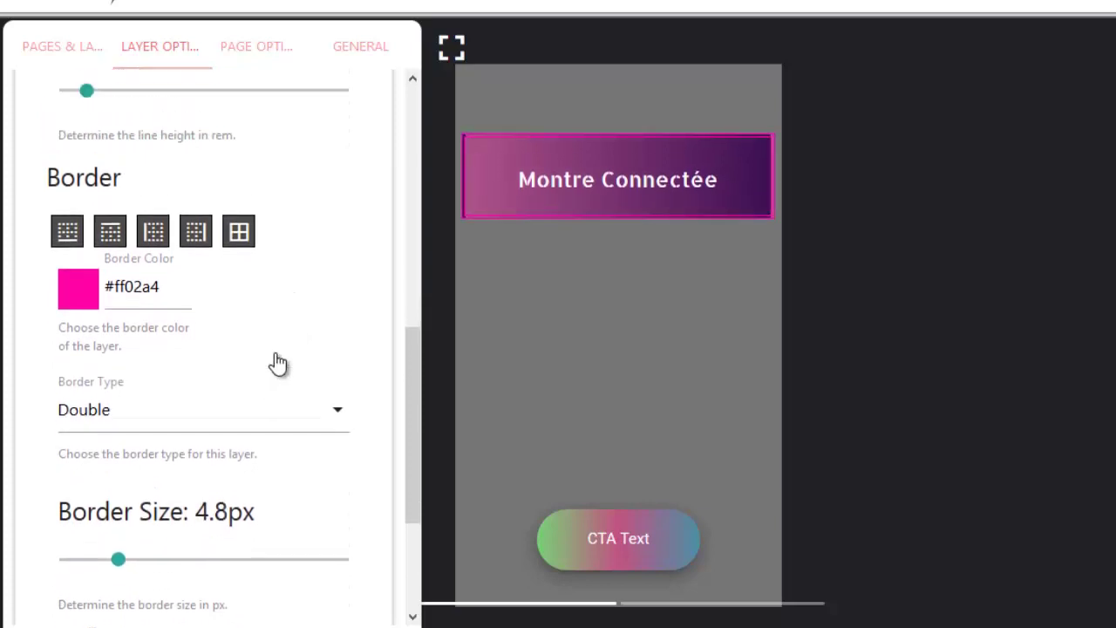
scroll(270, 384, "down", 3)
left_click_drag(68, 507, 165, 510)
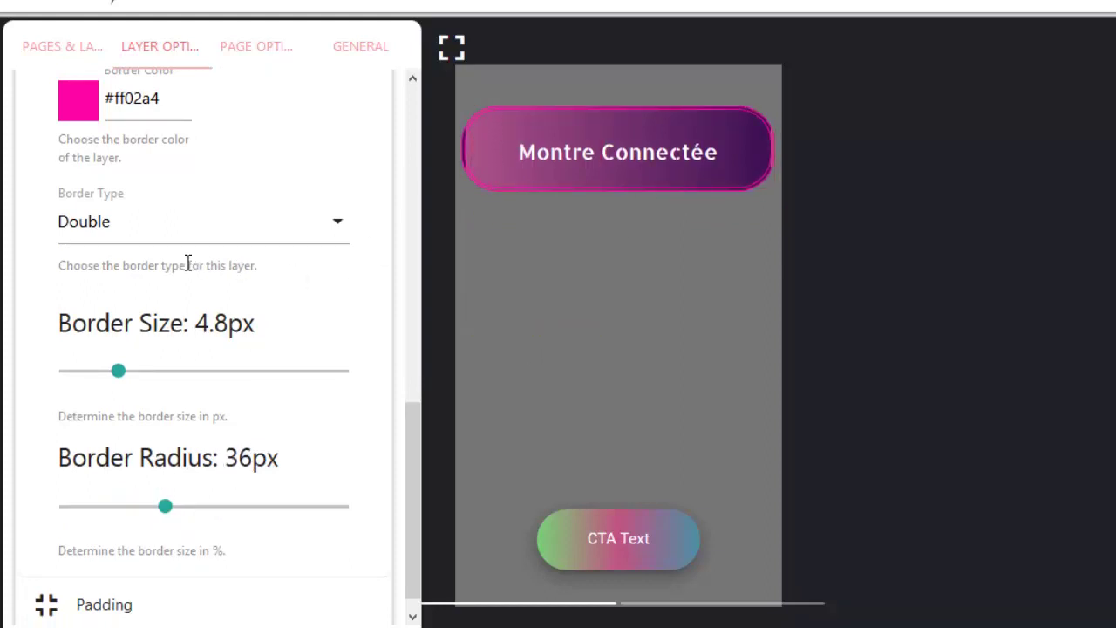
Fill Story Page 2's Image layer with produit3.jpg from the uploaded media and place it between the heading and the CTA button.
scroll(188, 262, "up", 10)
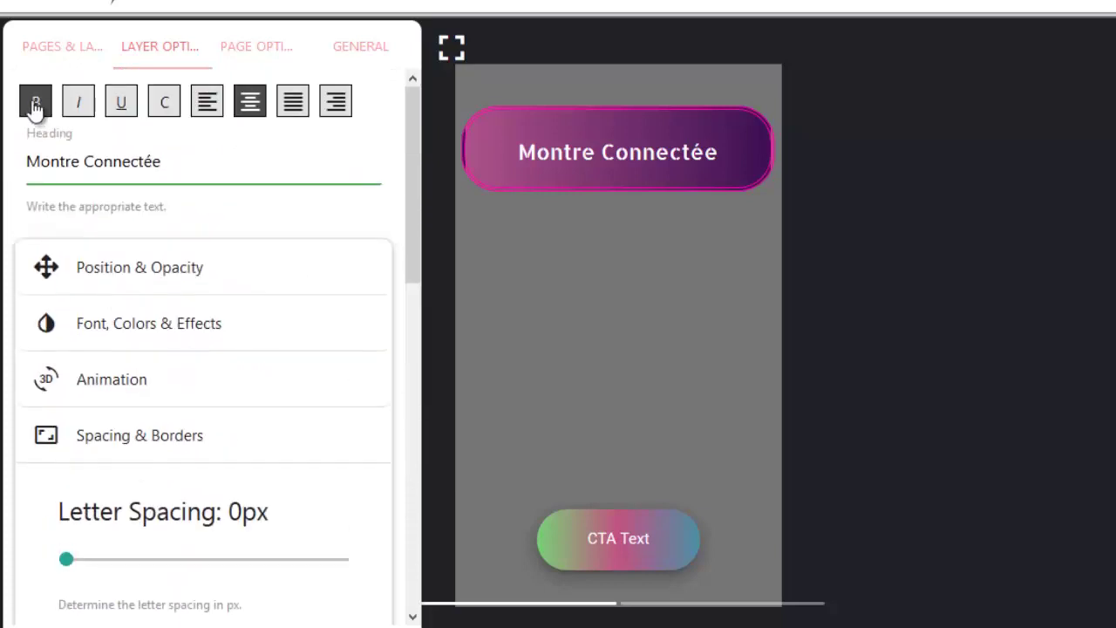
left_click(50, 44)
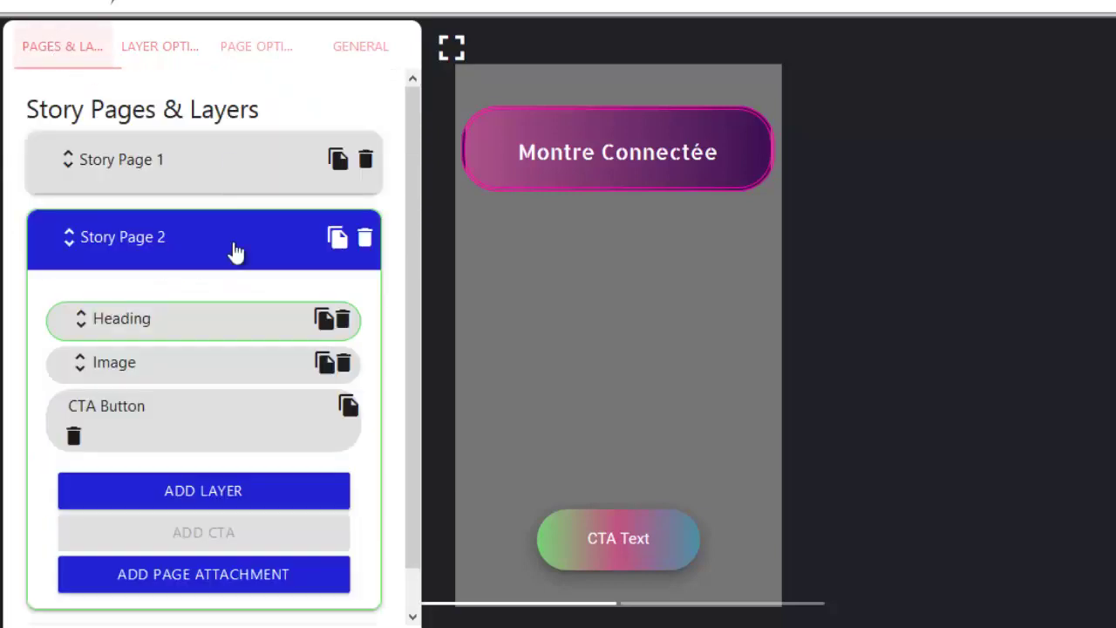
left_click(109, 377)
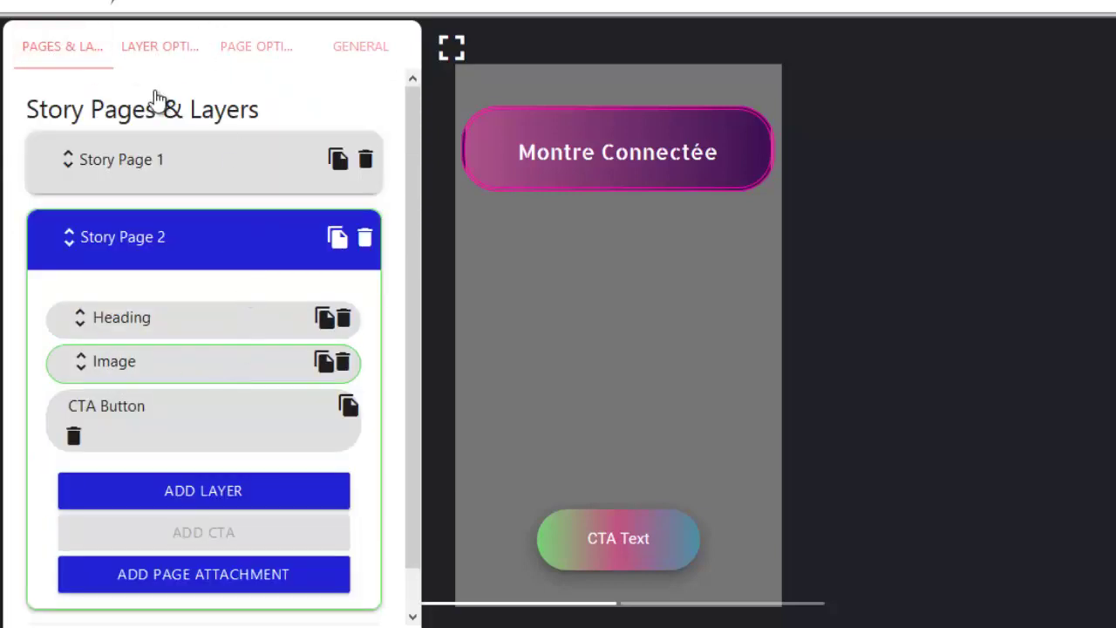
left_click(155, 50)
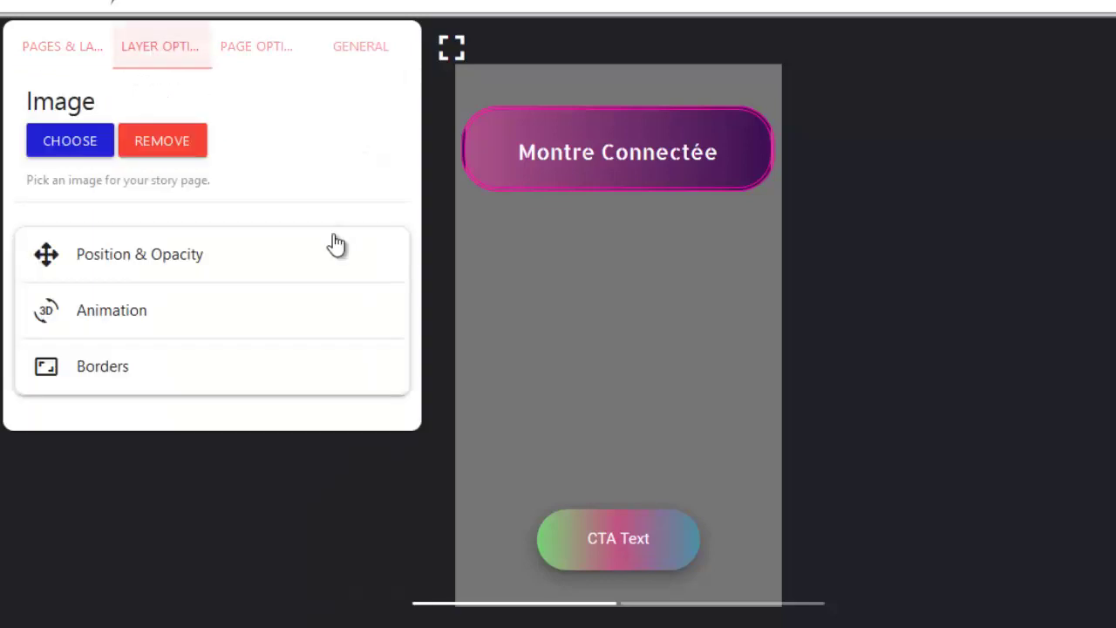
left_click(109, 140)
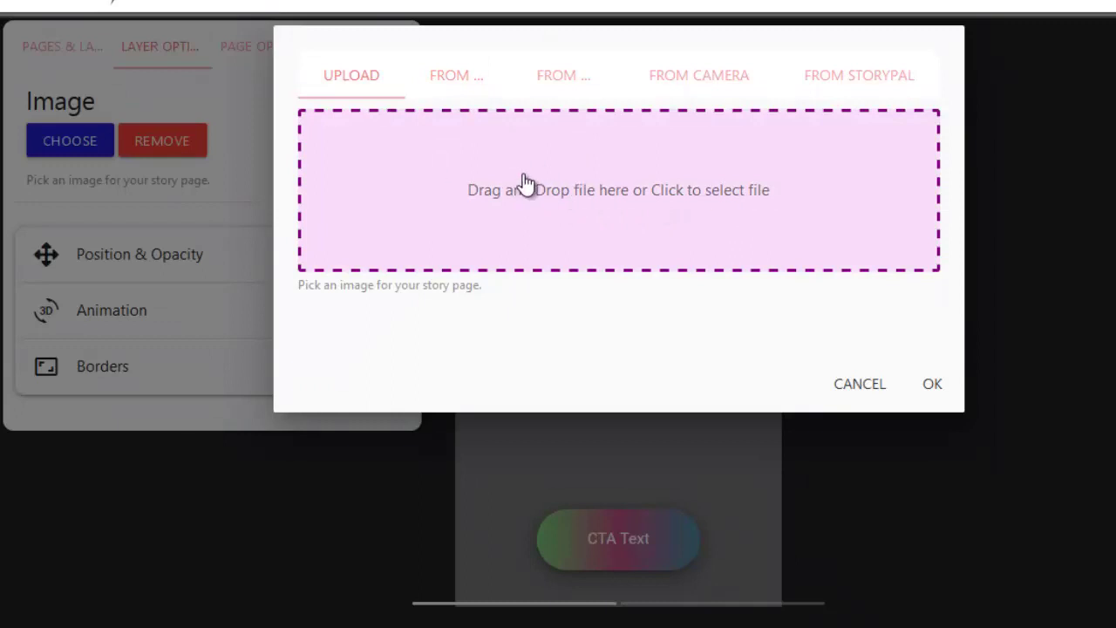
left_click(456, 76)
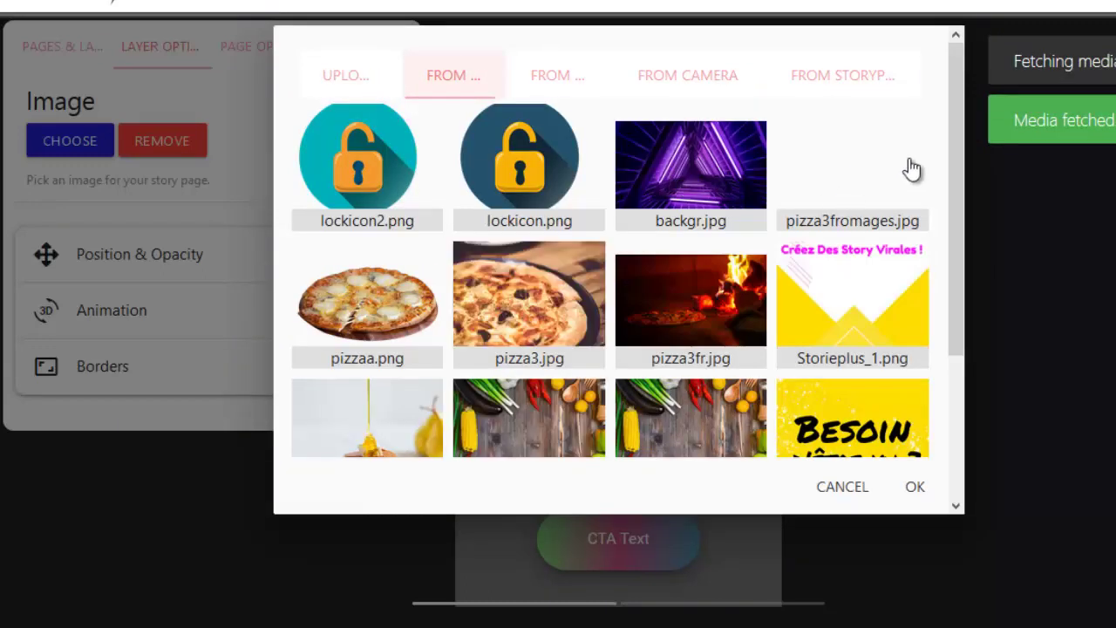
left_click_drag(958, 144, 667, 503)
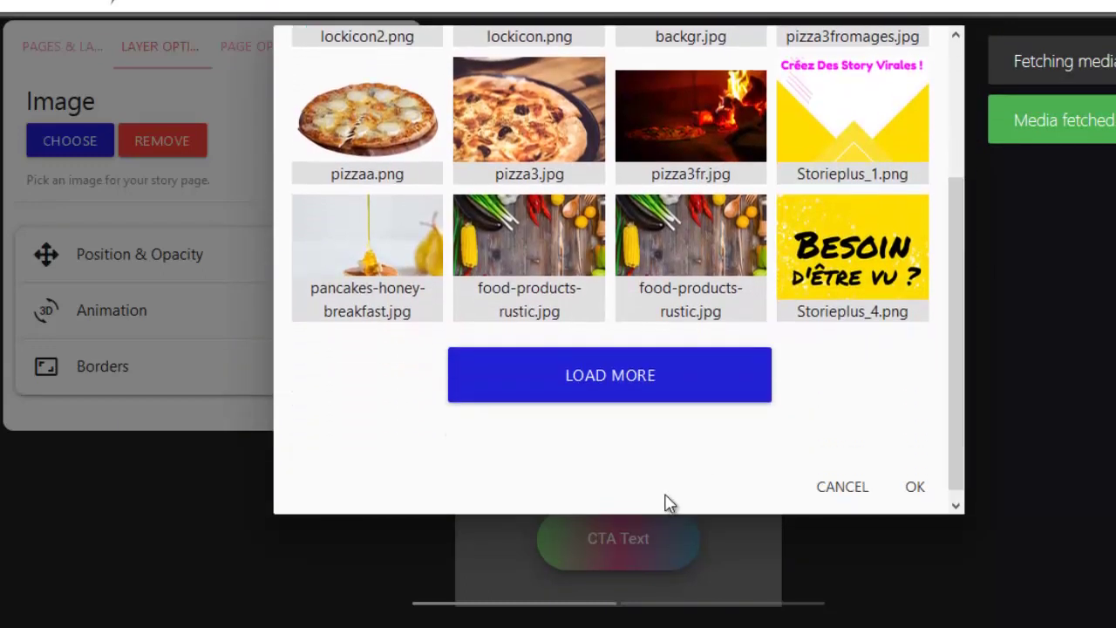
left_click(654, 395)
scroll(685, 273, "down", 3)
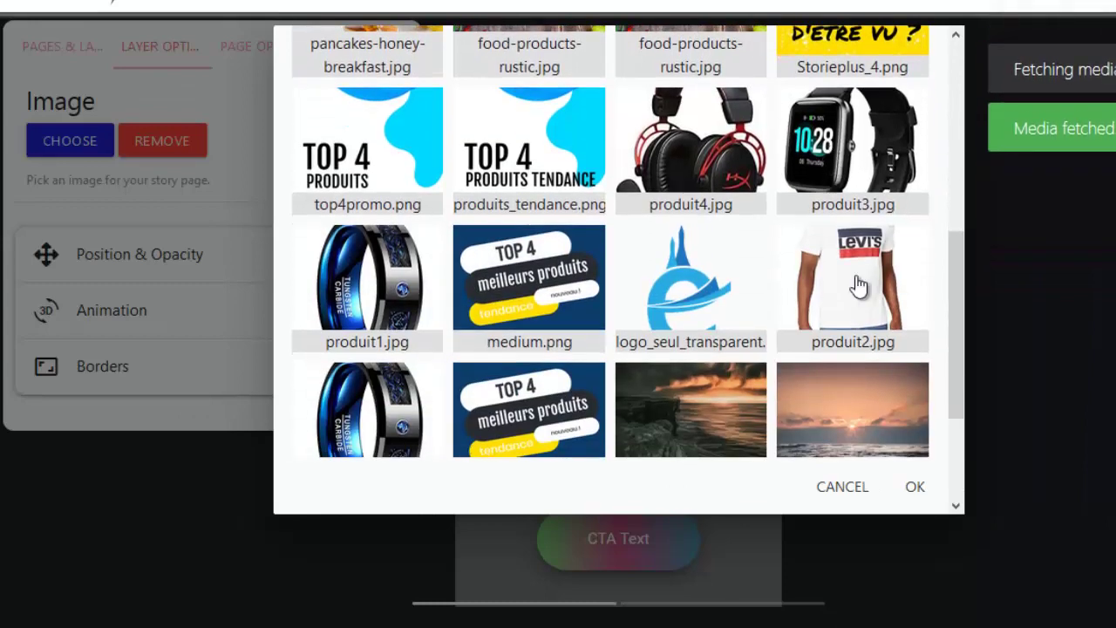
left_click(852, 148)
left_click(915, 493)
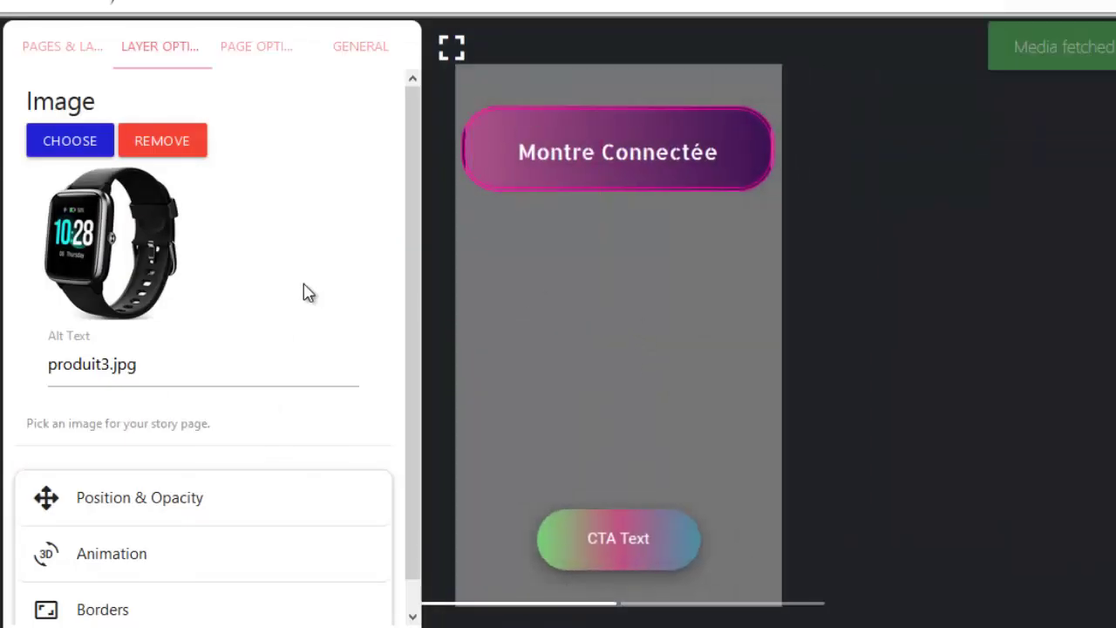
left_click(553, 270)
left_click_drag(553, 270, 572, 351)
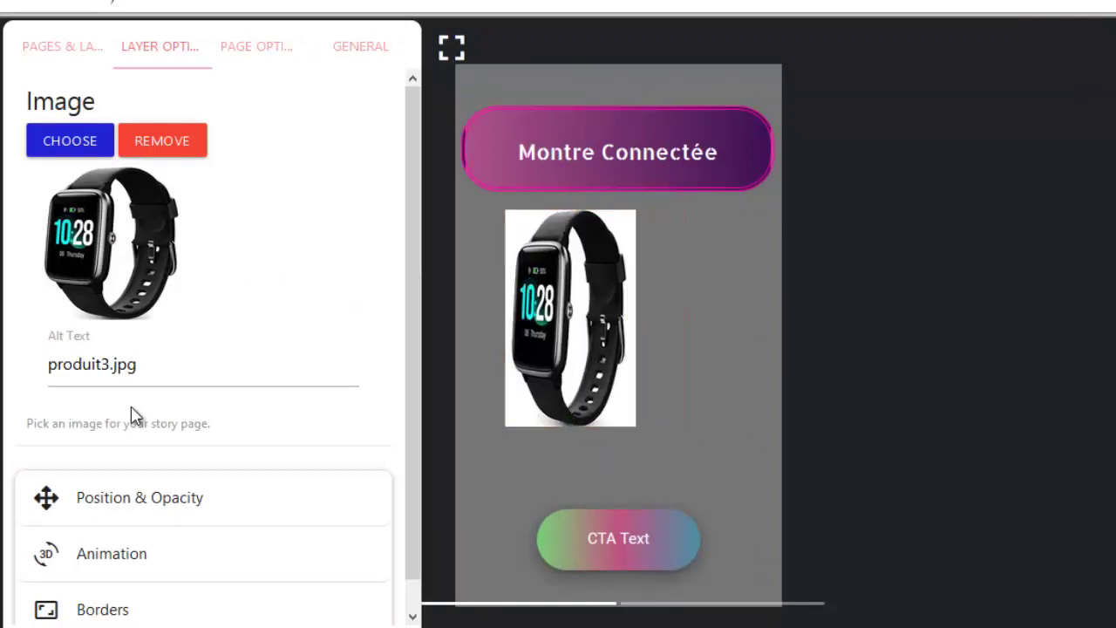
Set the watch image's animation to Pulse.
scroll(157, 412, "down", 1)
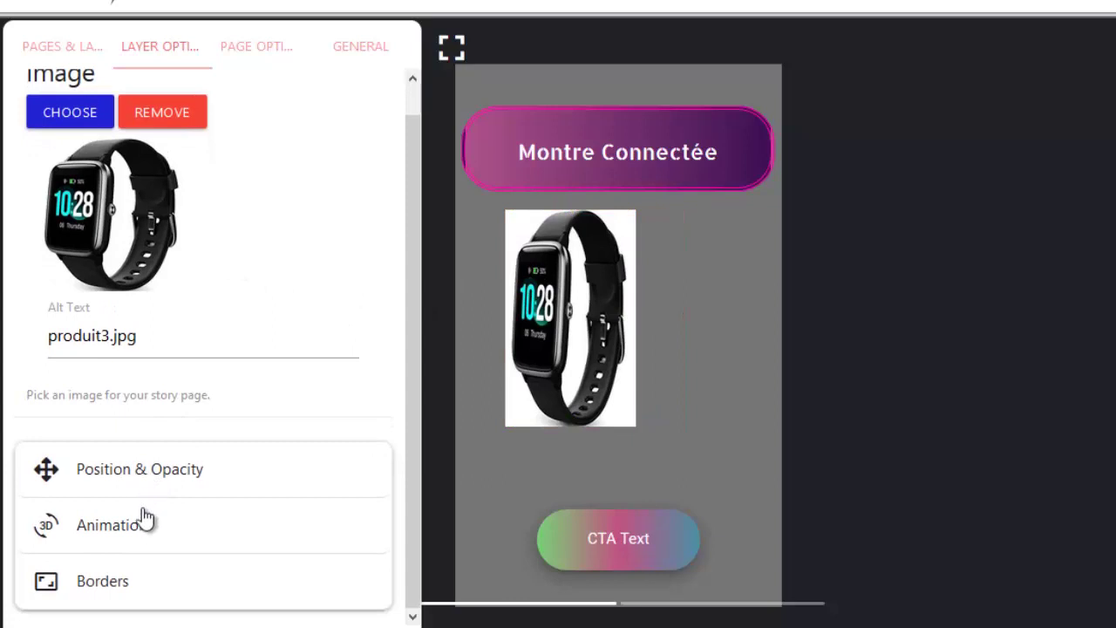
left_click(118, 530)
scroll(291, 386, "down", 3)
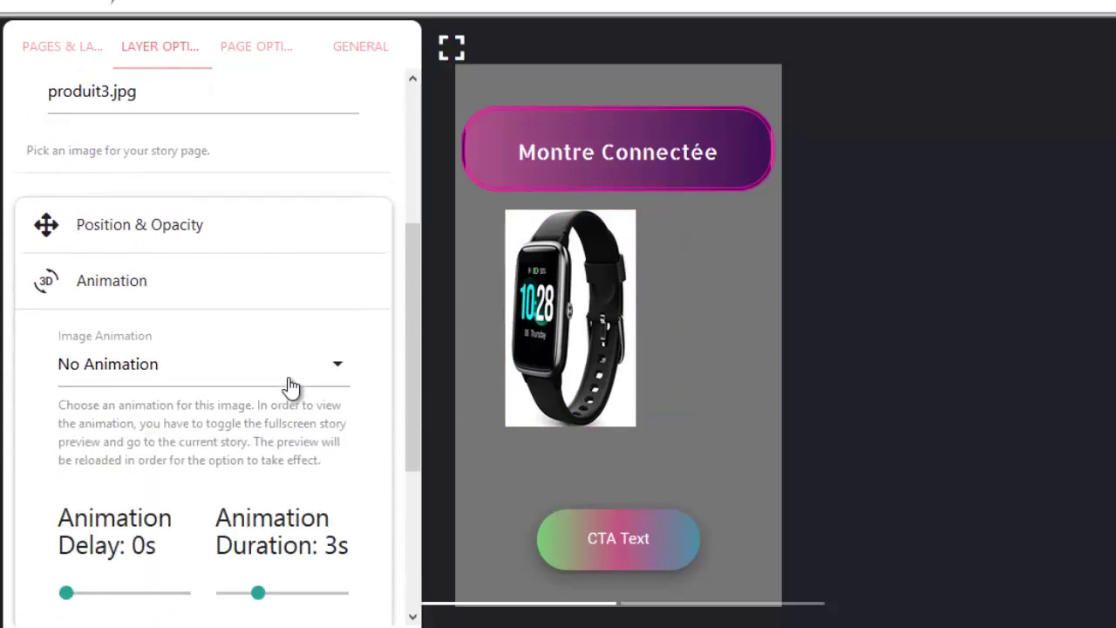
left_click(310, 373)
scroll(294, 279, "down", 3)
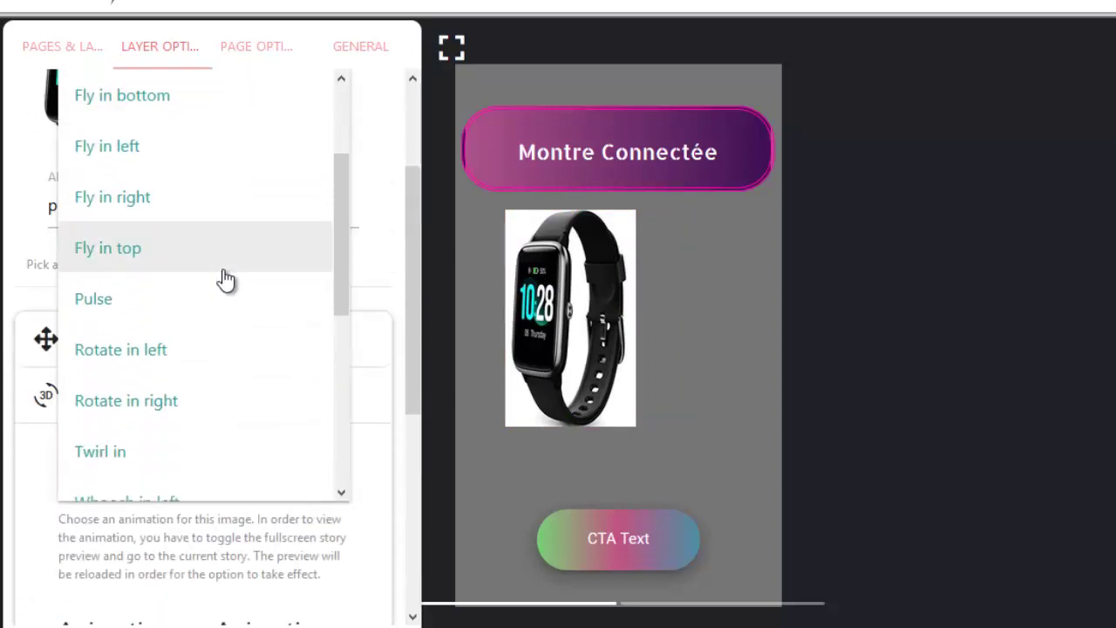
left_click(126, 208)
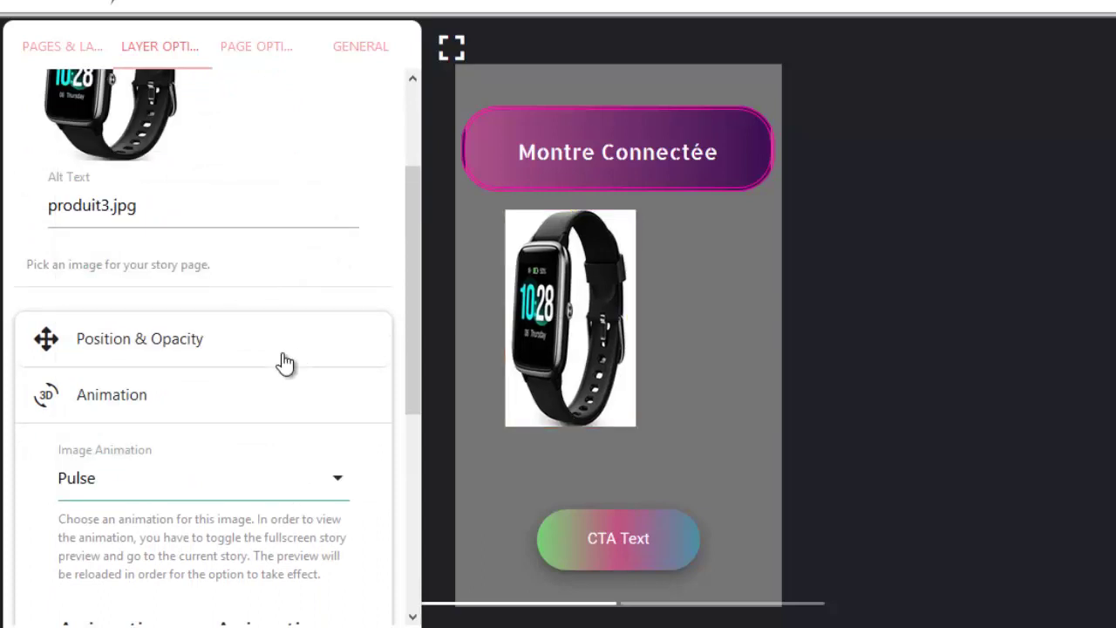
scroll(342, 325, "down", 2)
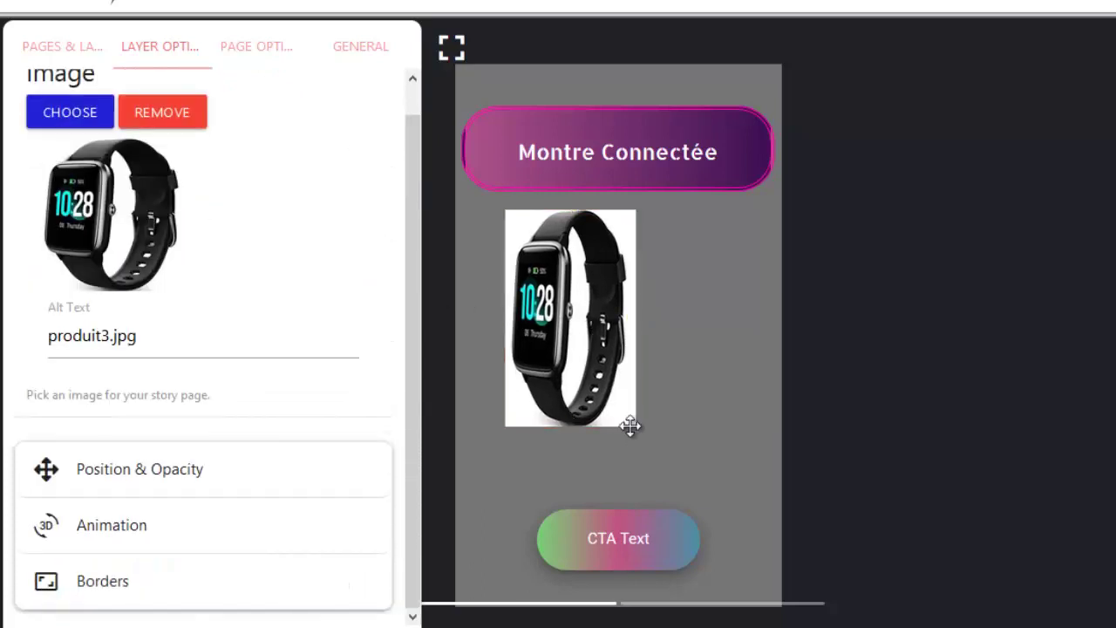
Enlarge the watch image to fill the space above the CTA button and set its border color to dark purple #490043.
left_click_drag(631, 423, 693, 494)
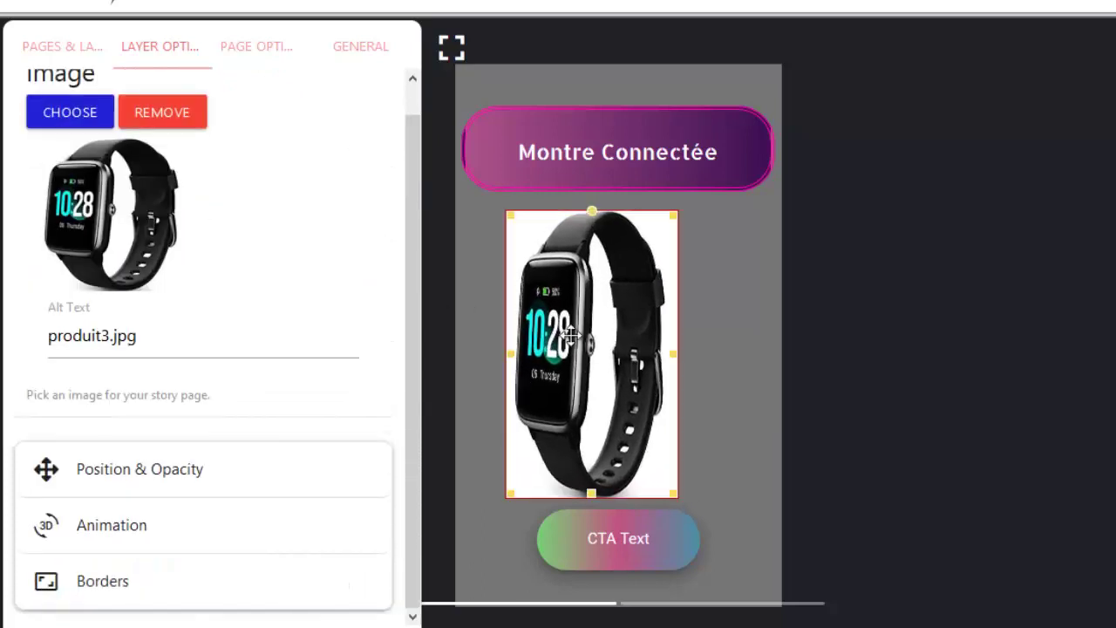
left_click(112, 590)
scroll(264, 529, "down", 5)
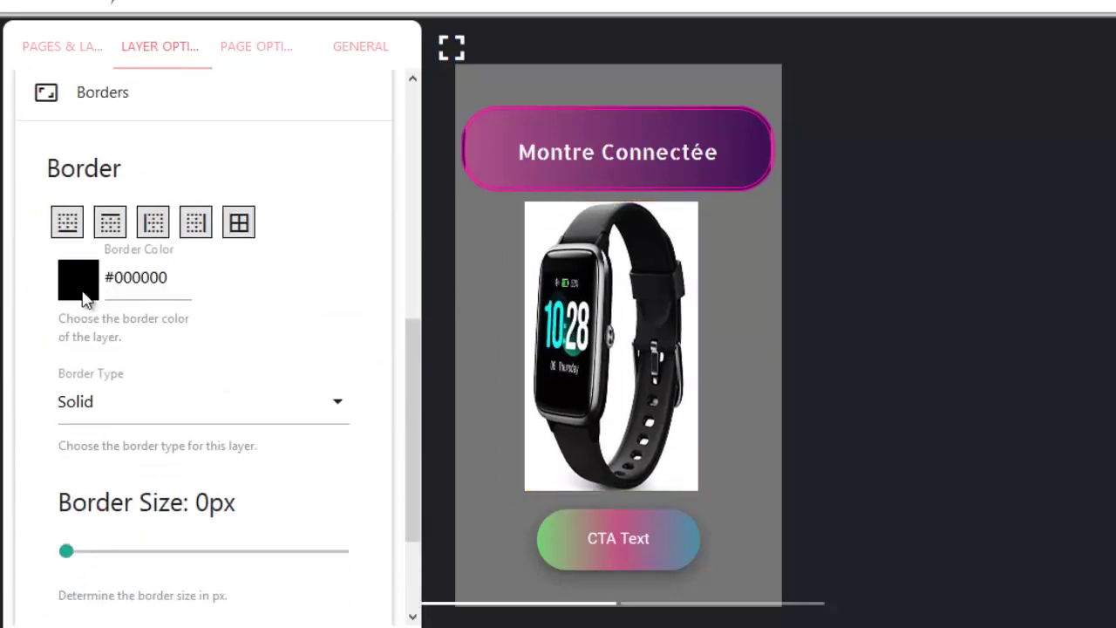
left_click(136, 279)
left_click_drag(256, 379, 277, 460)
left_click(353, 334)
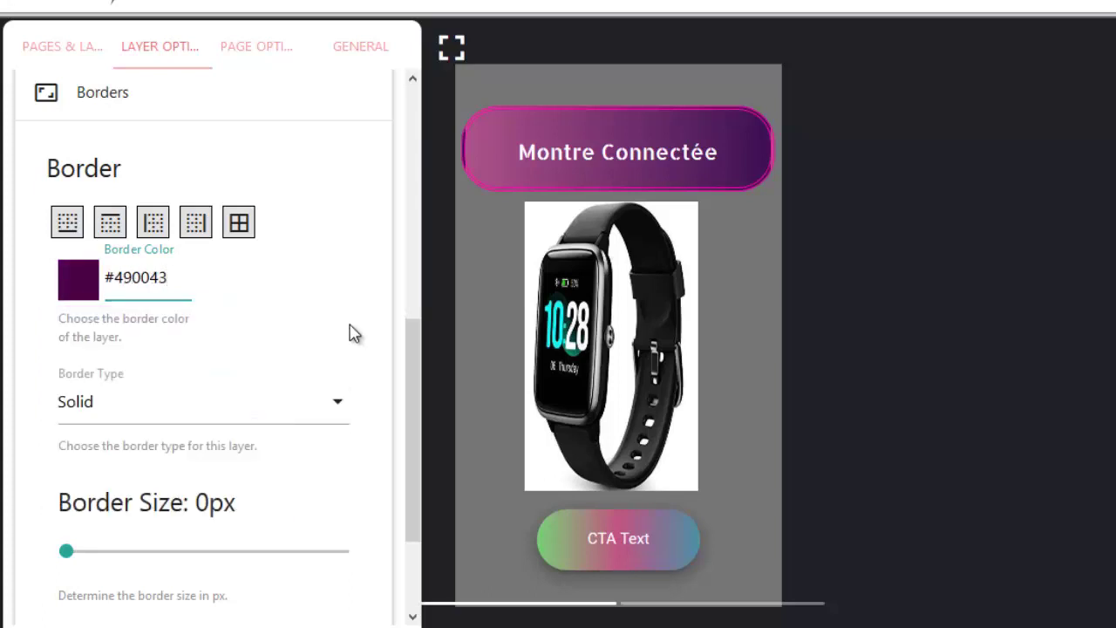
Apply a Double border to all four sides of the watch image, with a size of 3.3px and a radius of 30px.
left_click(296, 406)
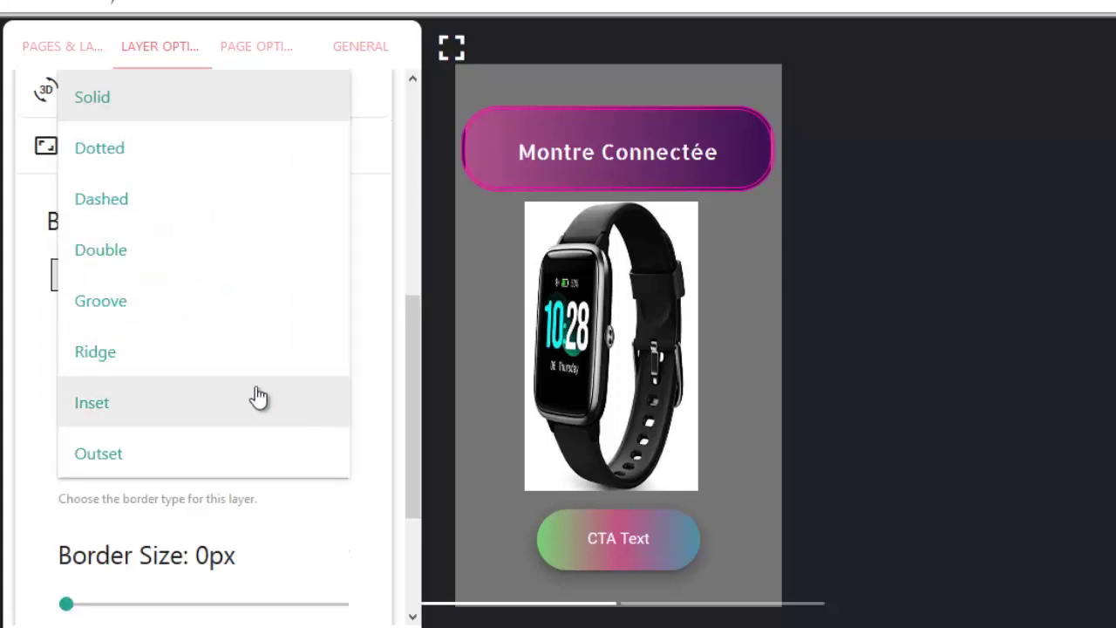
left_click(155, 260)
scroll(296, 393, "down", 2)
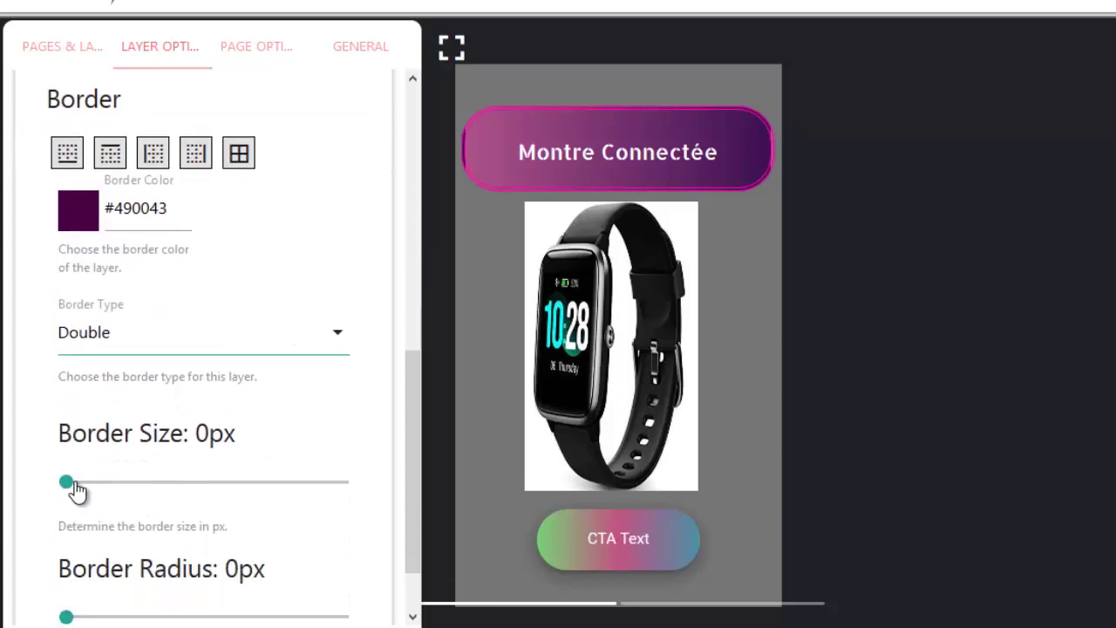
left_click_drag(67, 484, 124, 491)
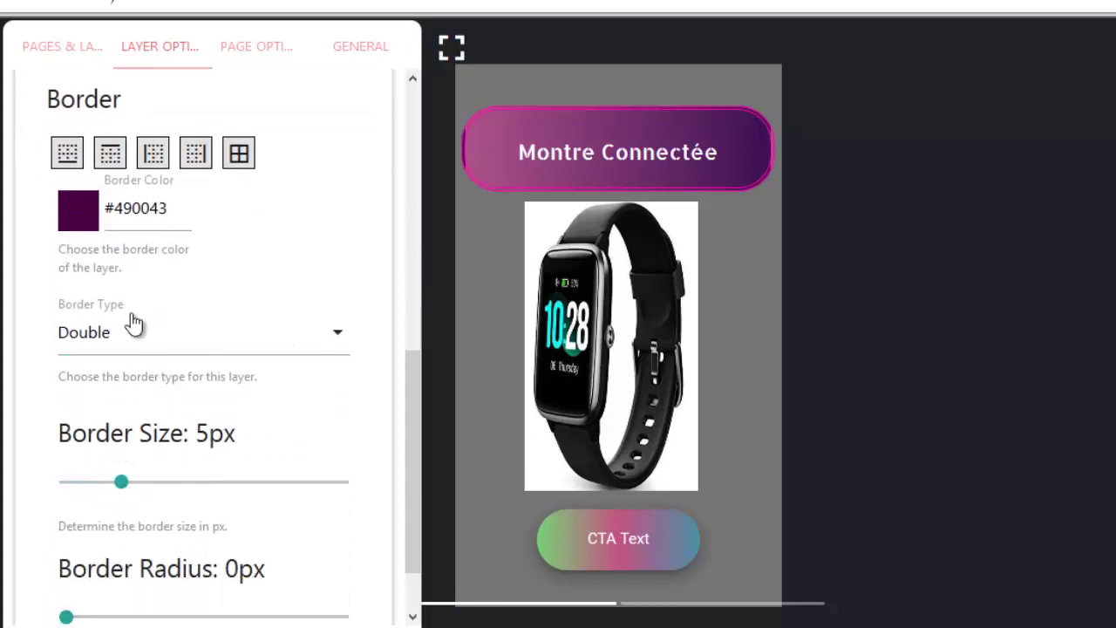
left_click(79, 157)
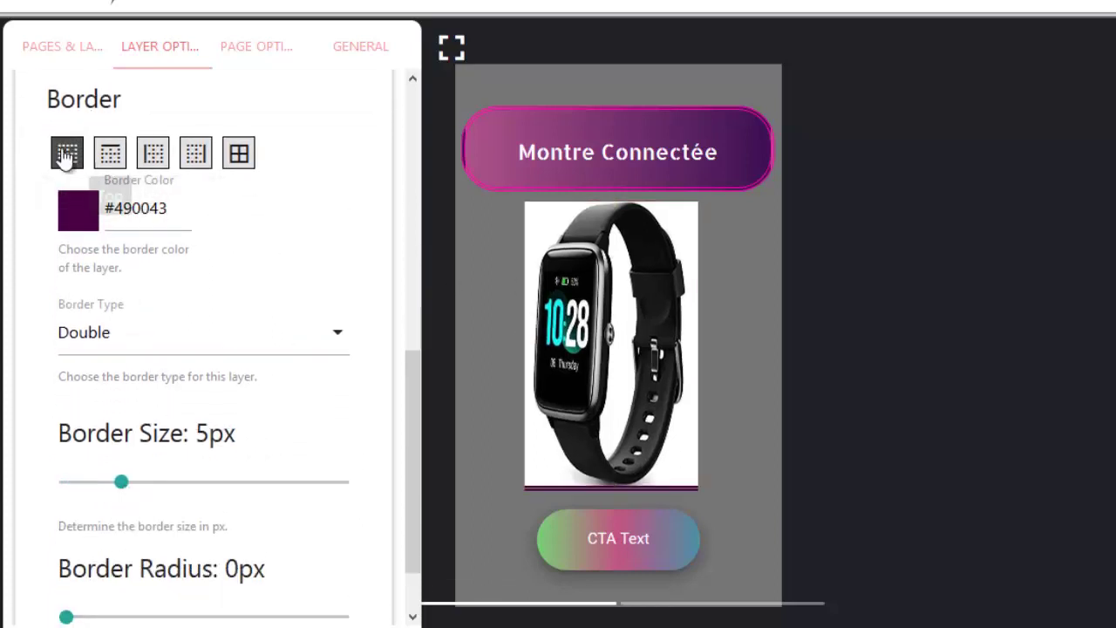
left_click(113, 157)
left_click(155, 158)
left_click(198, 159)
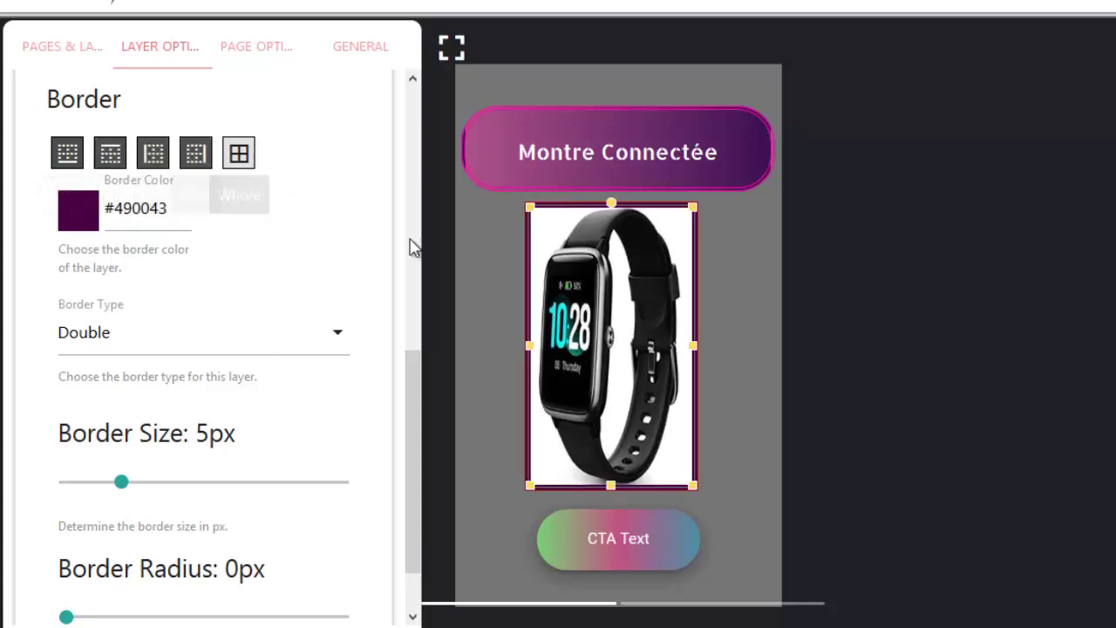
mouse_move(122, 486)
left_mouse_down()
mouse_move(259, 494)
mouse_move(55, 491)
mouse_move(108, 493)
left_mouse_up()
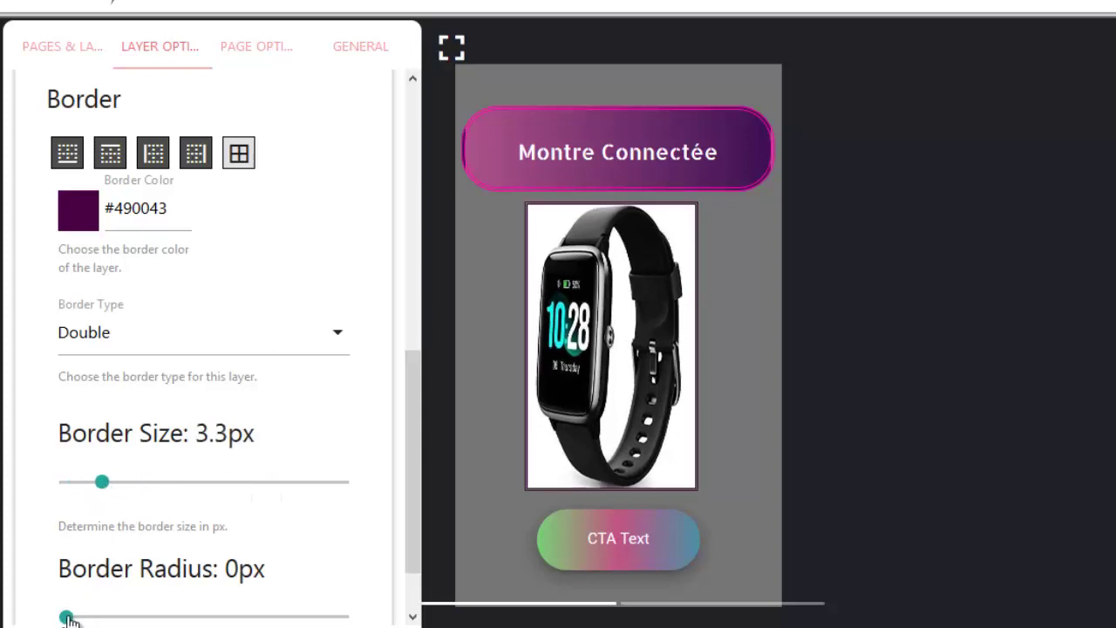
left_click_drag(68, 619, 149, 617)
Enlarge the watch image slightly under the heading and move the CTA button down so it sits just below the image.
left_click(642, 294)
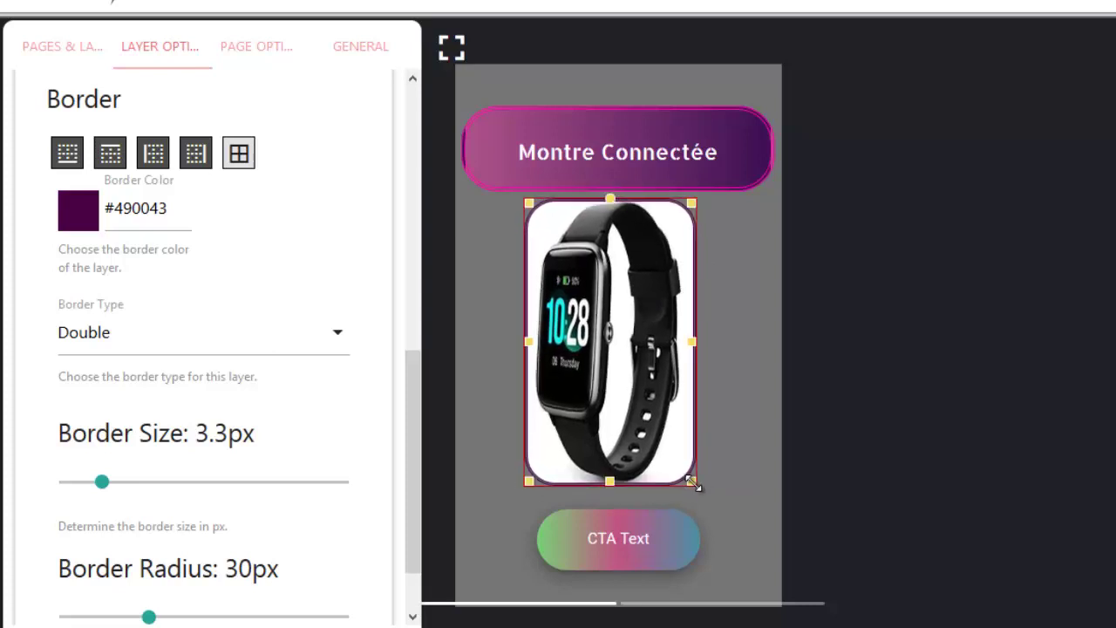
left_click_drag(693, 482, 731, 515)
left_click(672, 349)
left_click(678, 543)
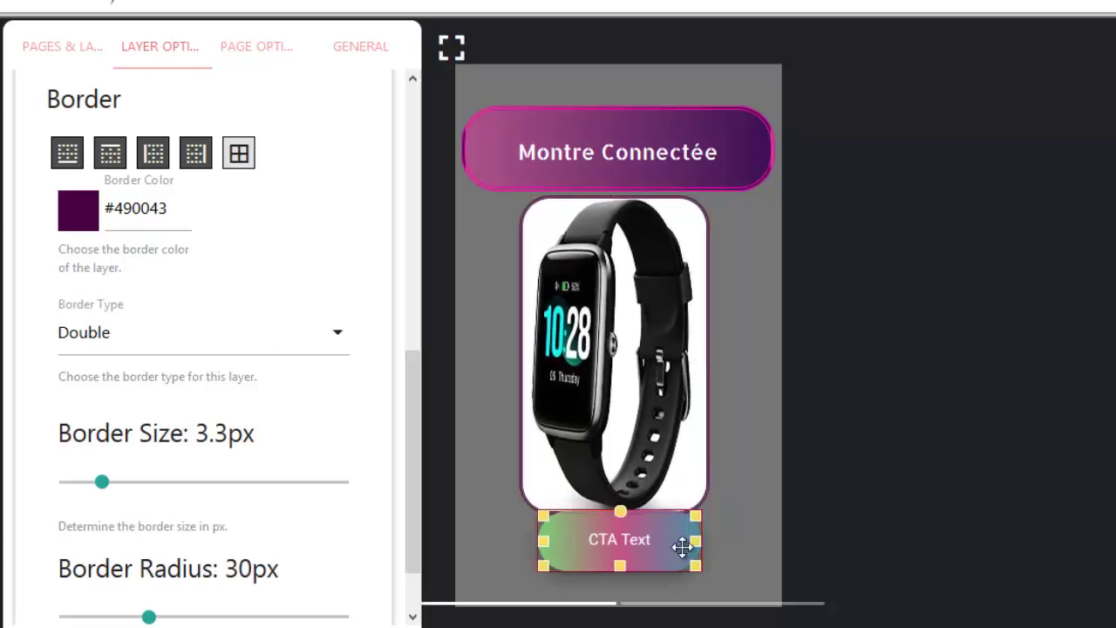
left_click_drag(674, 553, 671, 568)
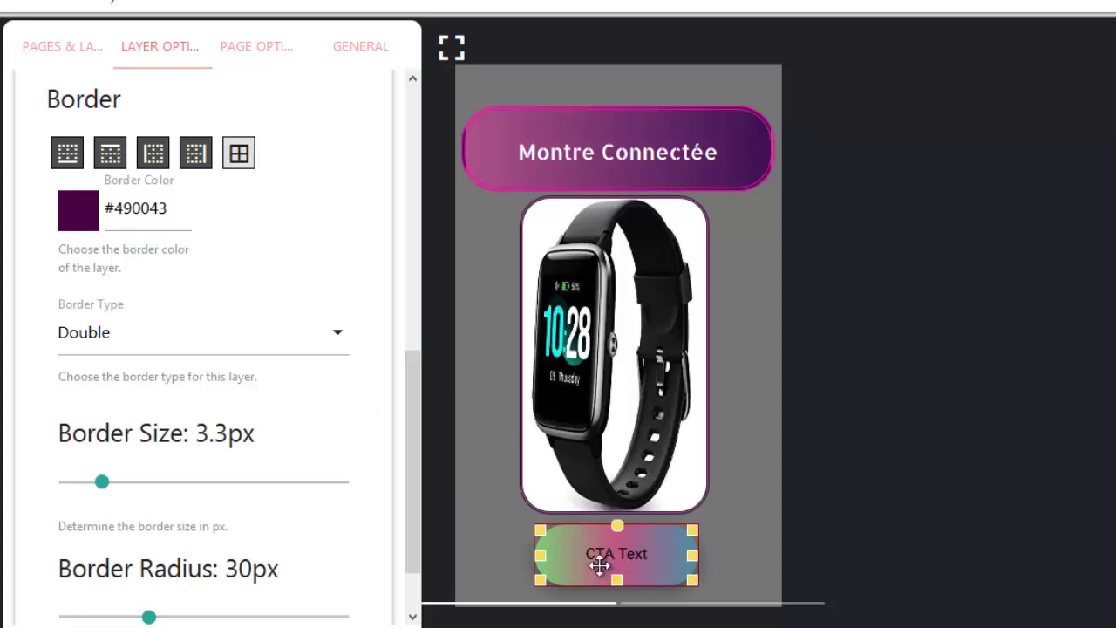
left_click(58, 50)
scroll(214, 392, "down", 1)
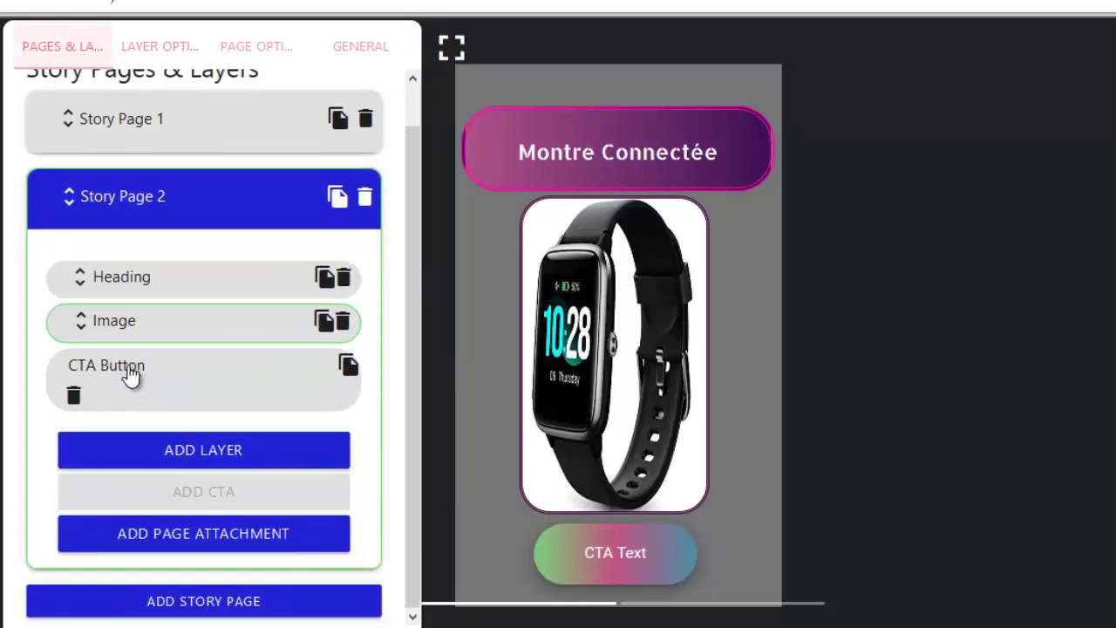
left_click(128, 374)
left_click(186, 49)
left_click_drag(179, 145, 12, 145)
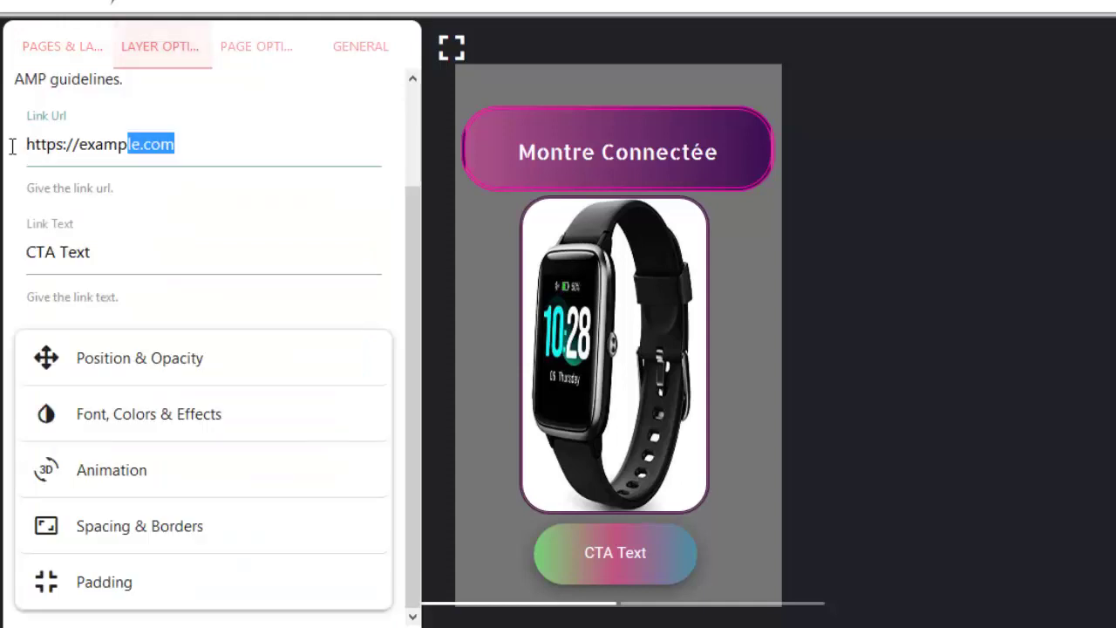
type("https://amzn.to/30yrJN7")
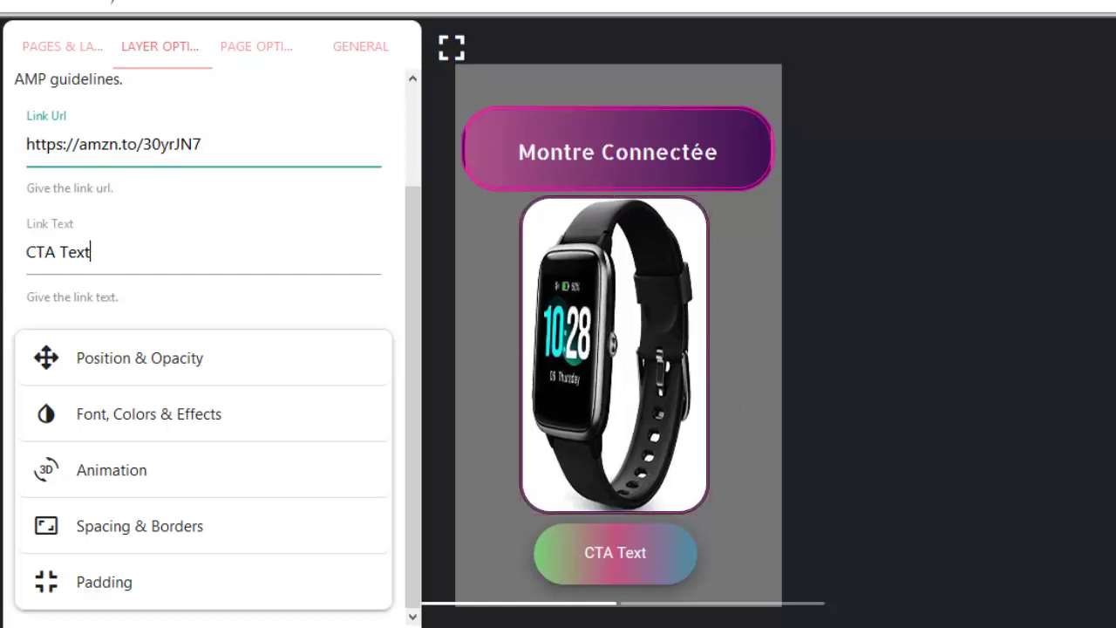
triple_click(91, 252)
type("ACHETER !")
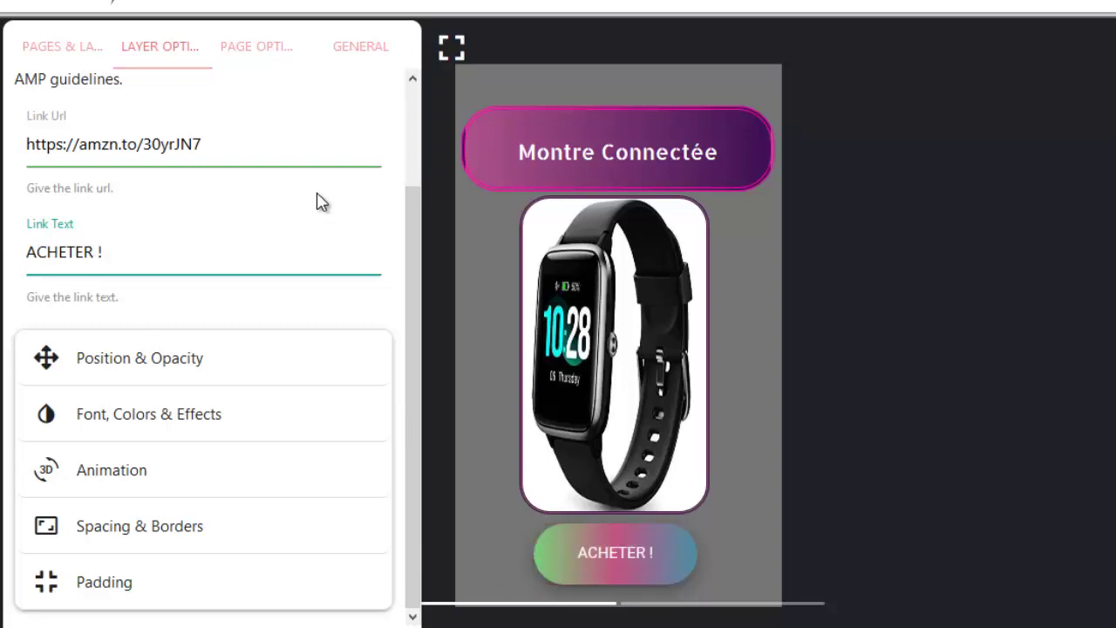
Look over Story Page 2's background options and the gradients offered for the page background.
left_click(241, 51)
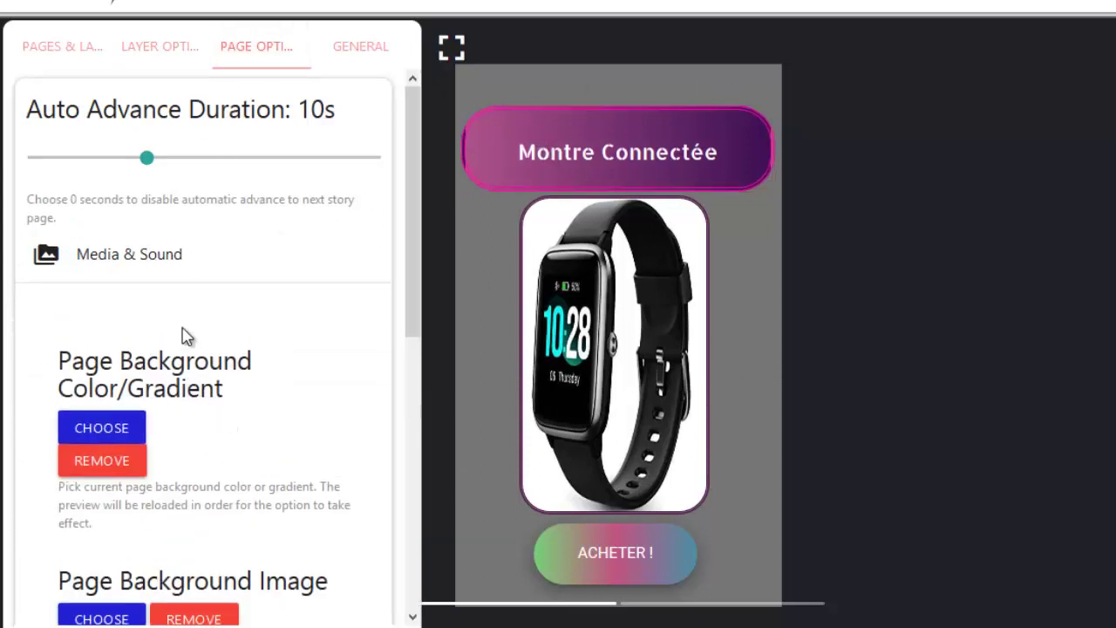
scroll(224, 314, "down", 4)
scroll(174, 253, "up", 1)
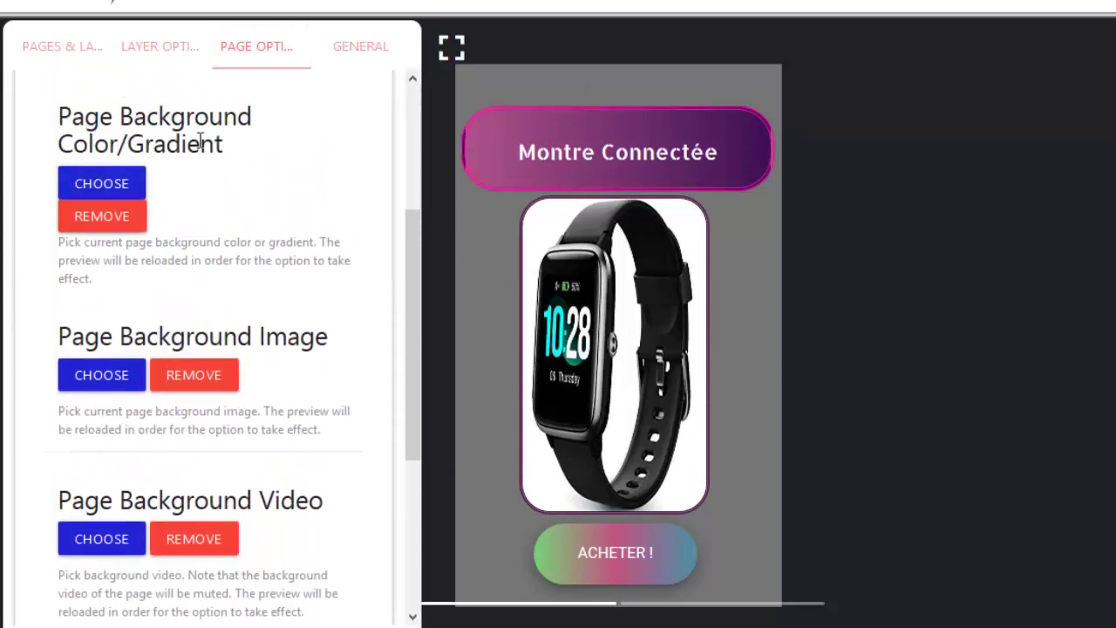
left_click(99, 184)
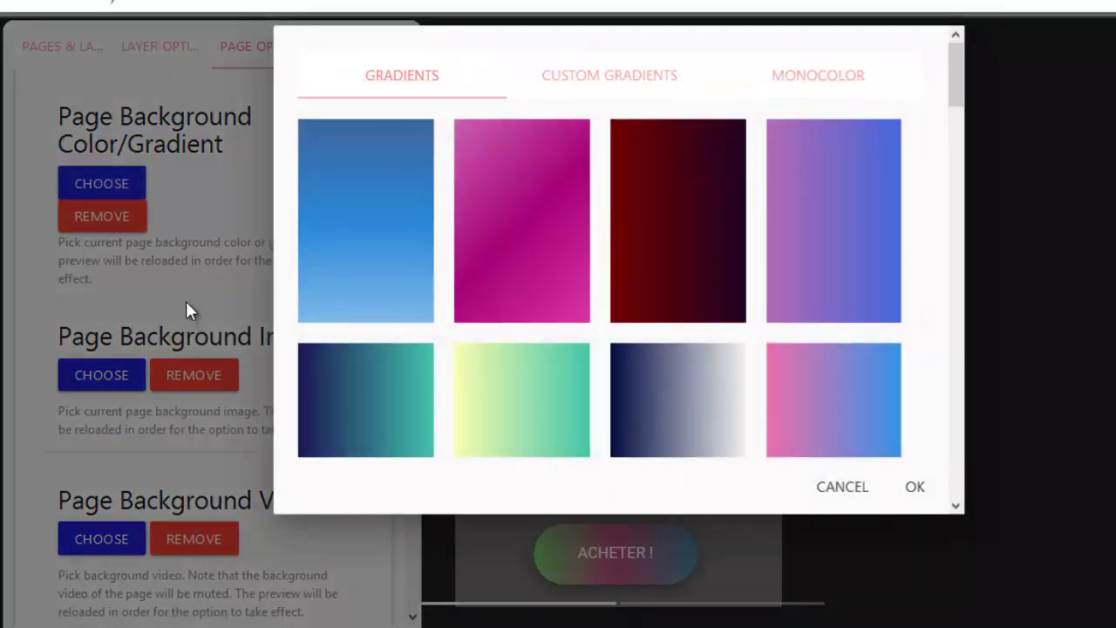
left_click(186, 310)
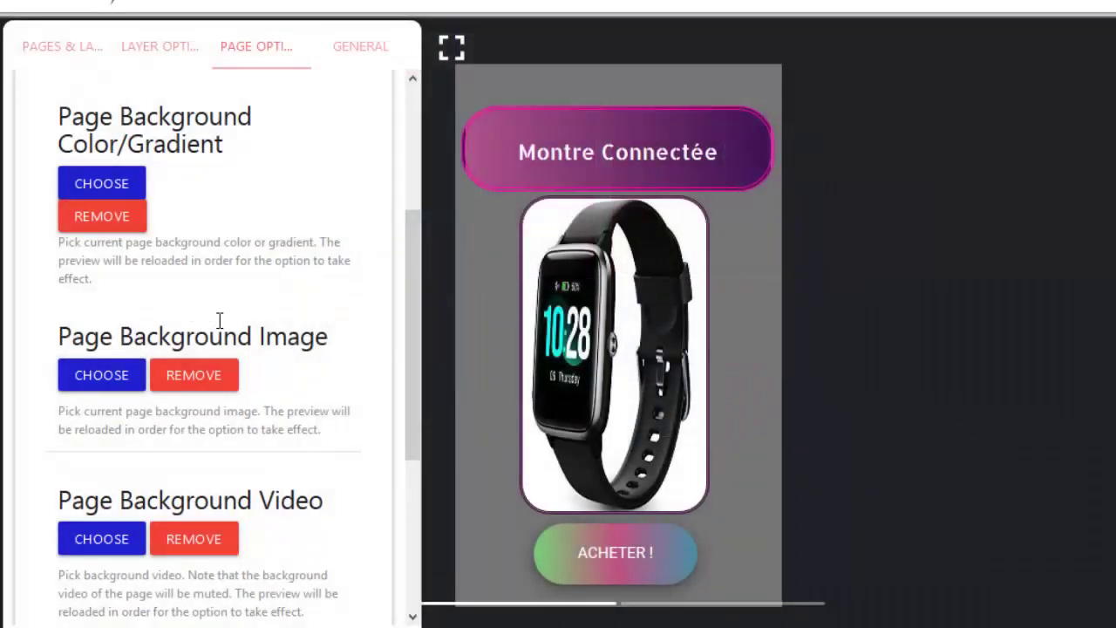
Set Story Page 2's background video to the neon "tunnel, corridor" clip from StoryPal's backgrounds category.
scroll(175, 288, "down", 3)
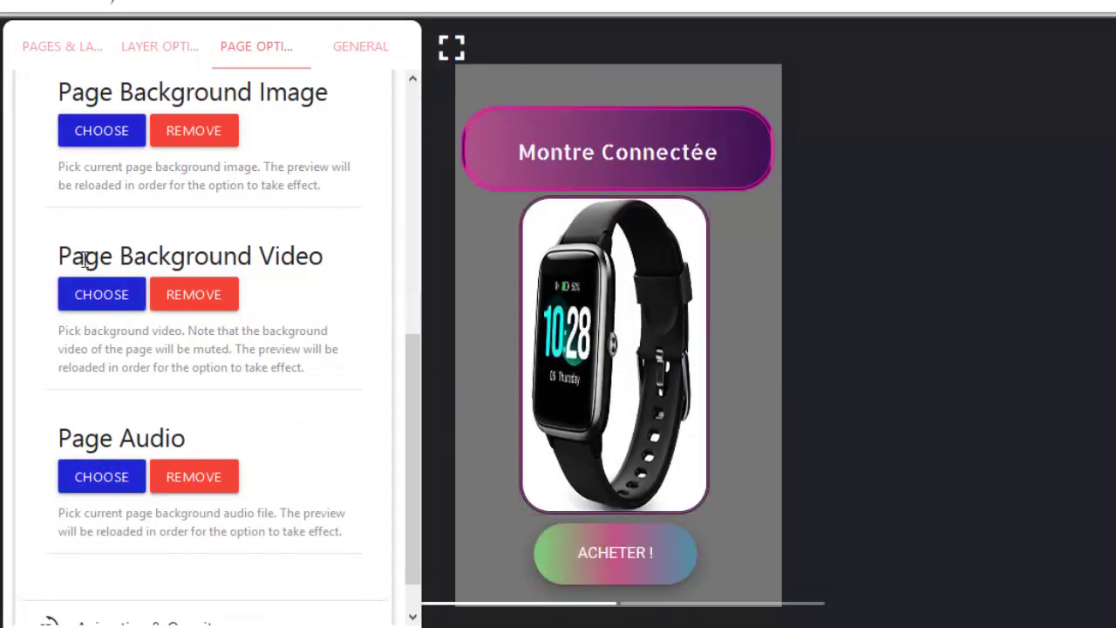
left_click(103, 298)
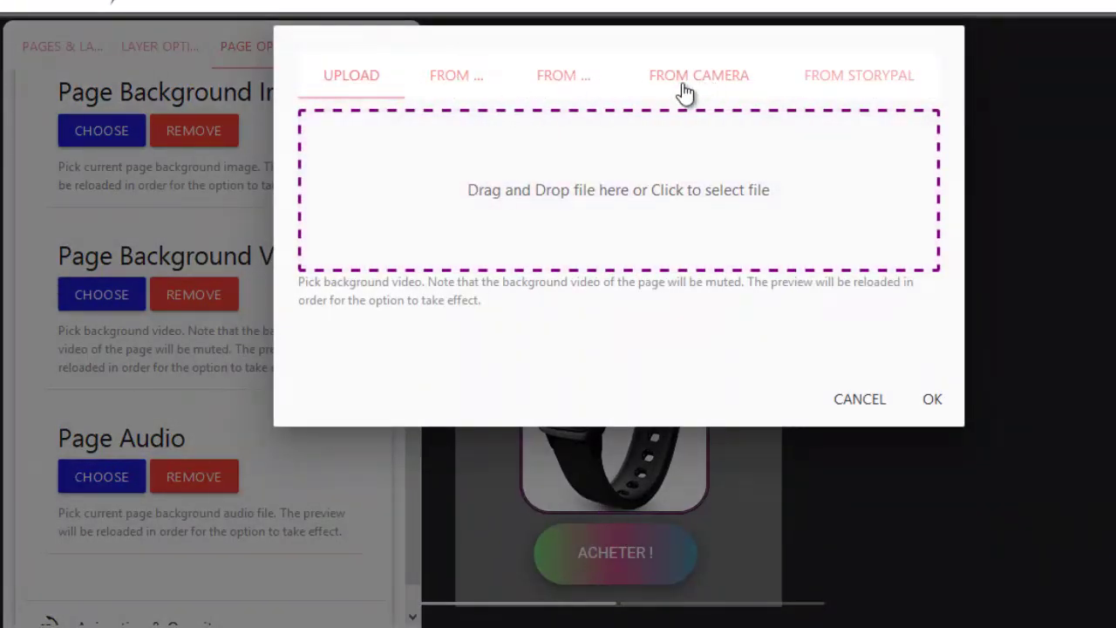
left_click(872, 78)
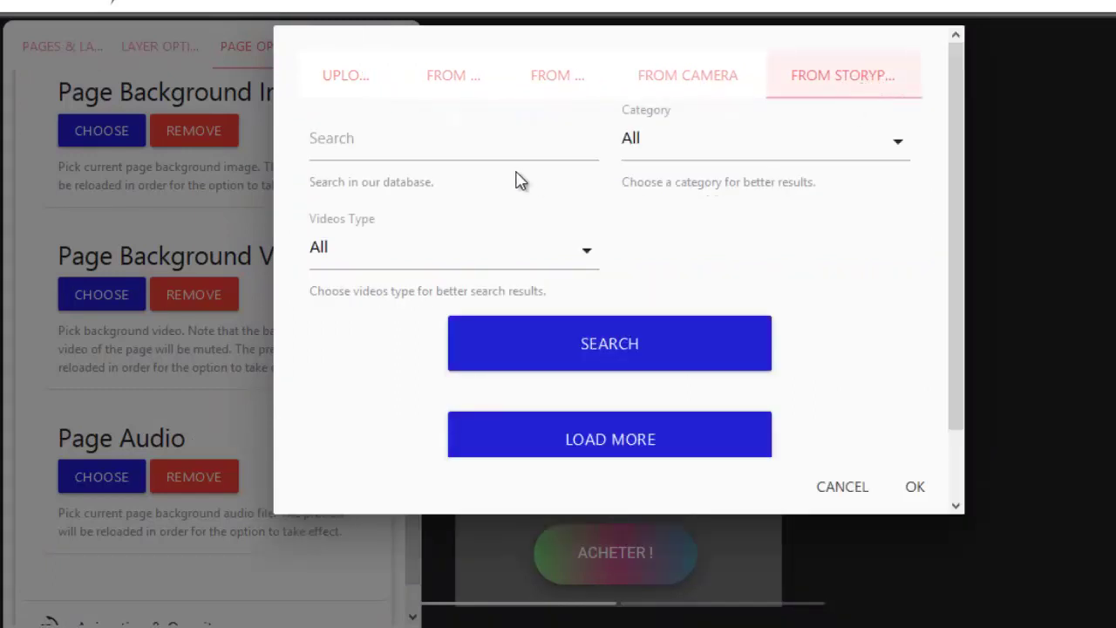
left_click(741, 140)
scroll(722, 418, "up", 3)
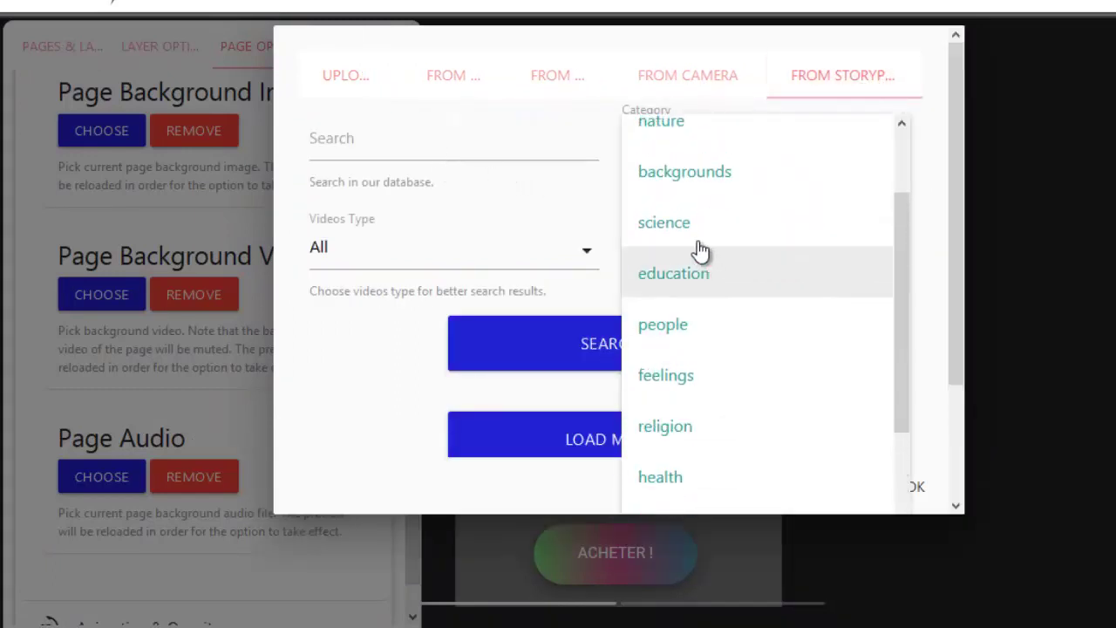
left_click(707, 169)
left_click(637, 348)
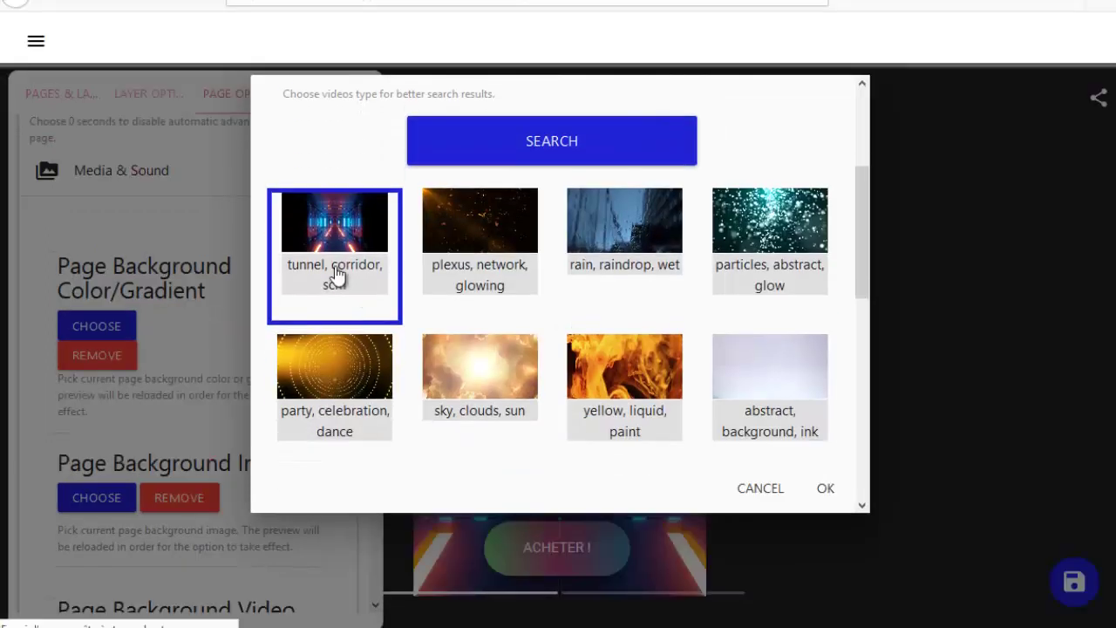
left_click(825, 487)
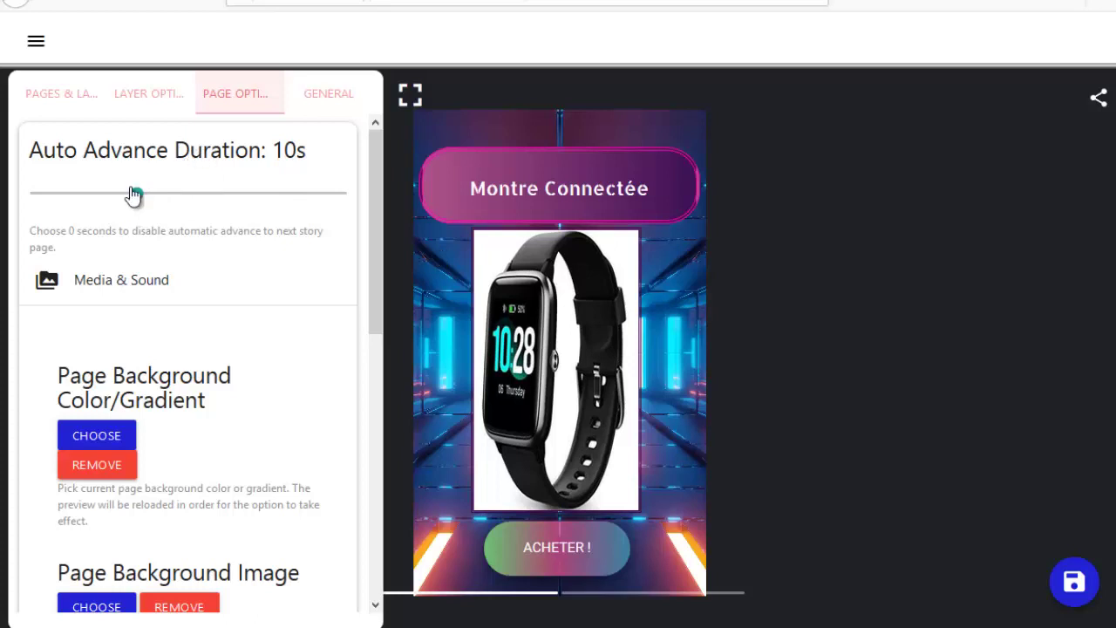
Review the story's general information (title, publisher, custom URL and description) and its logo and poster portrait settings.
left_click(328, 96)
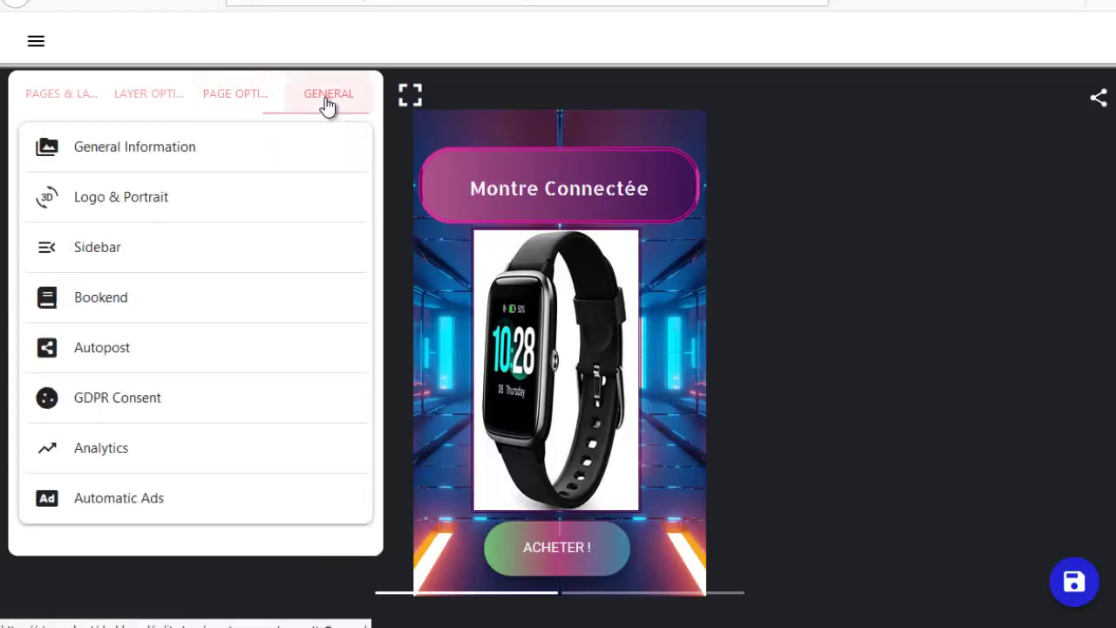
left_click(77, 155)
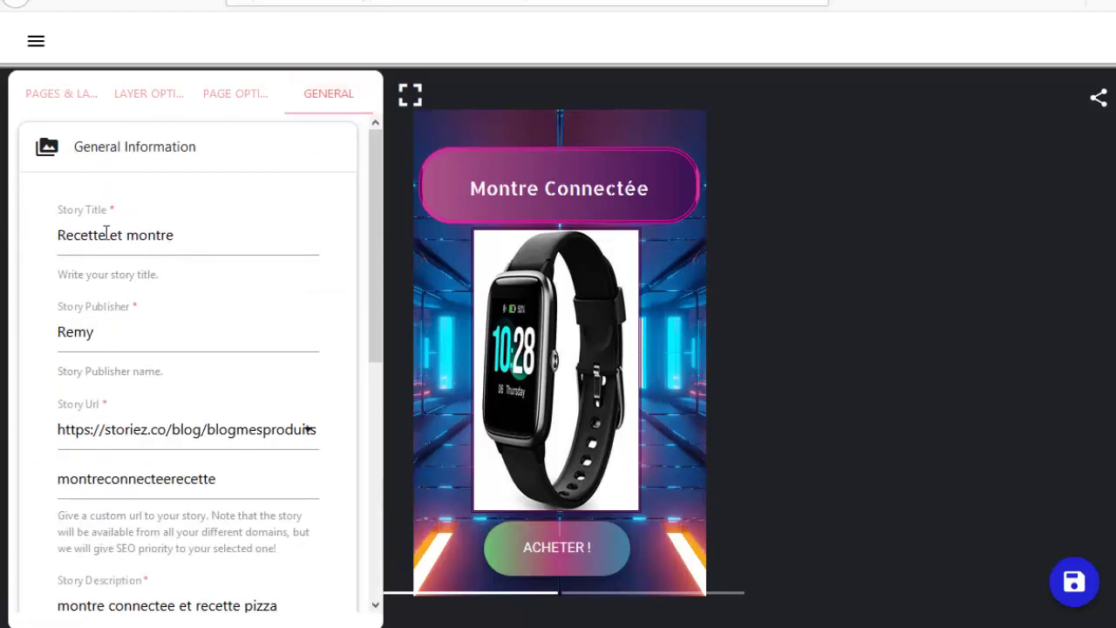
left_click_drag(57, 233, 217, 232)
left_click(194, 241)
scroll(140, 270, "down", 3)
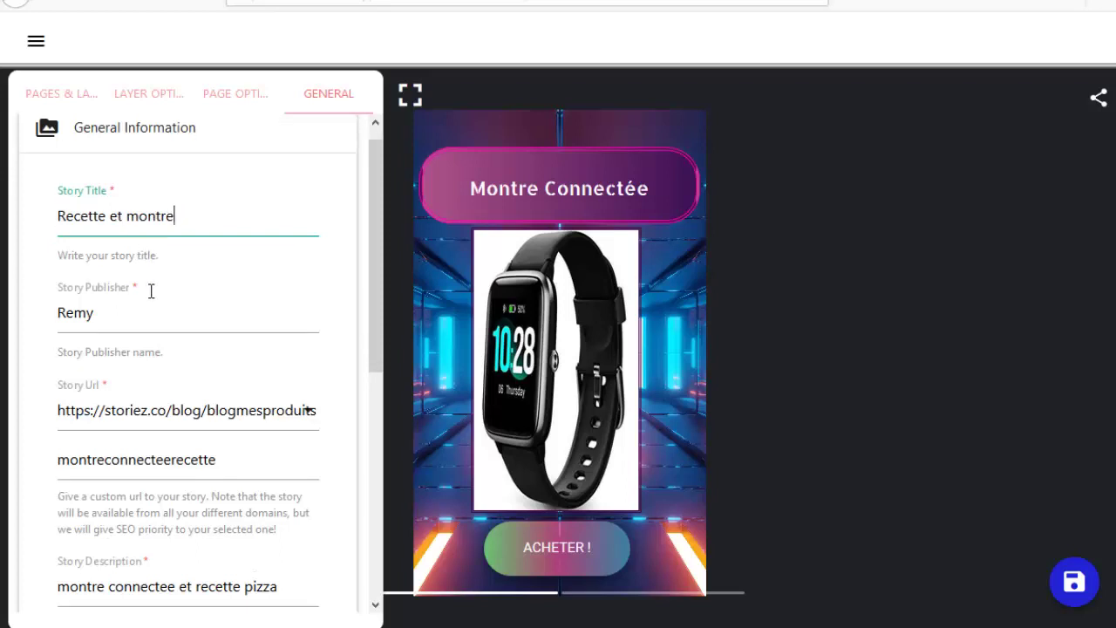
double_click(71, 224)
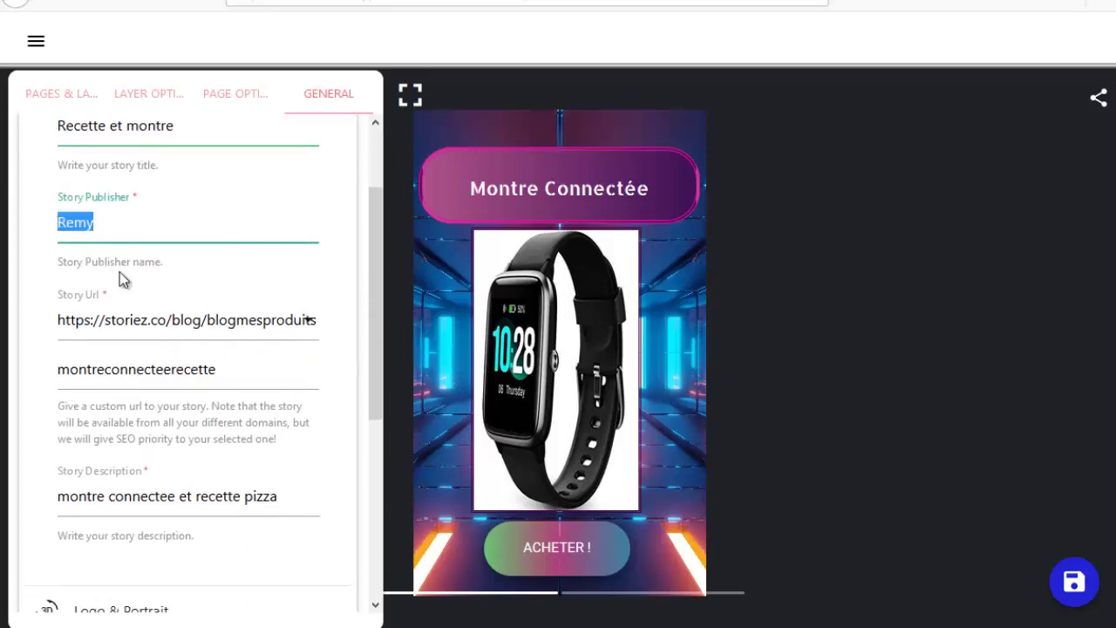
left_click_drag(269, 365, 53, 369)
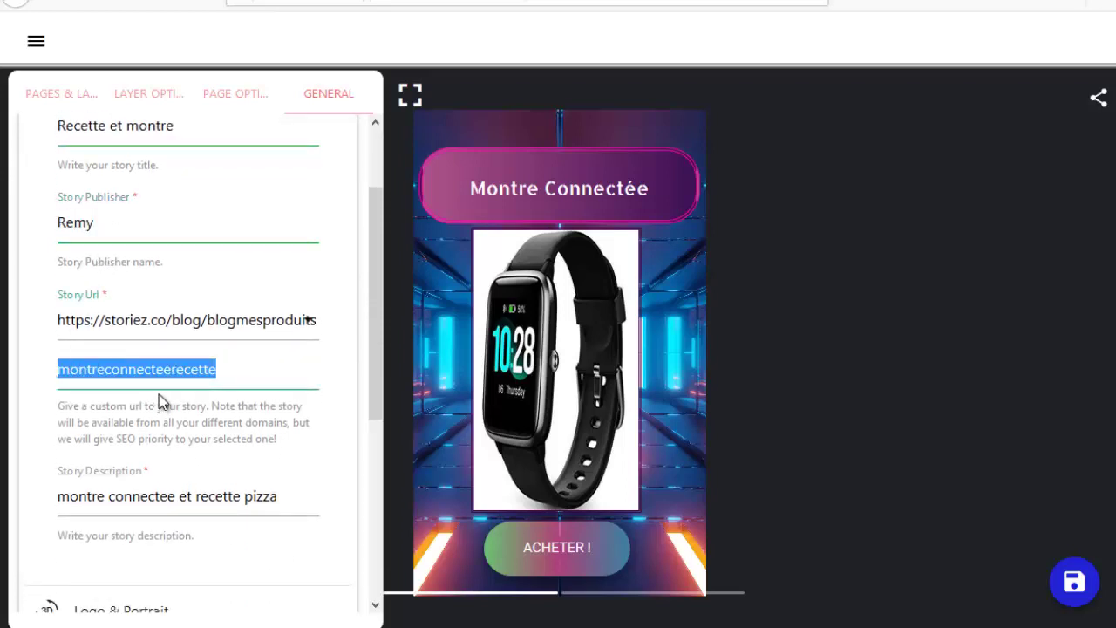
scroll(158, 401, "down", 3)
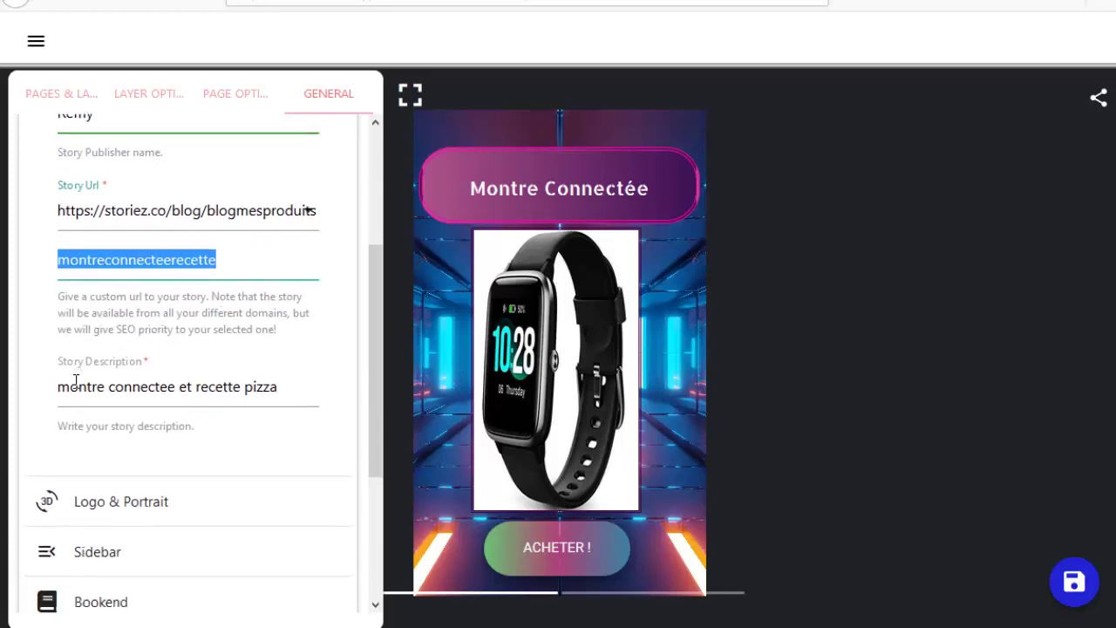
scroll(76, 381, "down", 3)
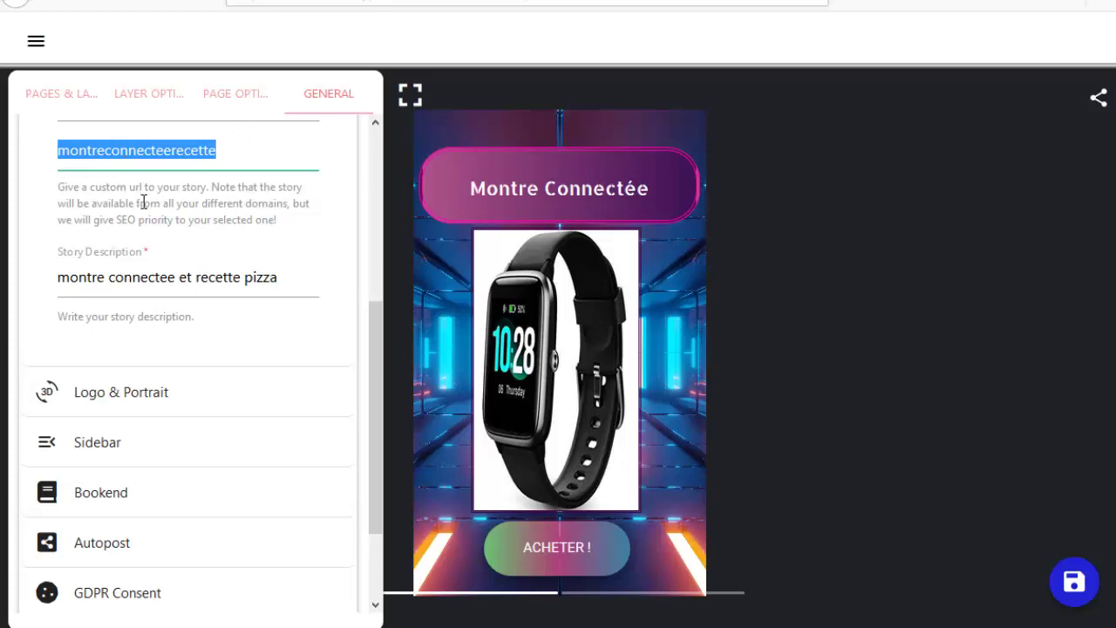
double_click(119, 220)
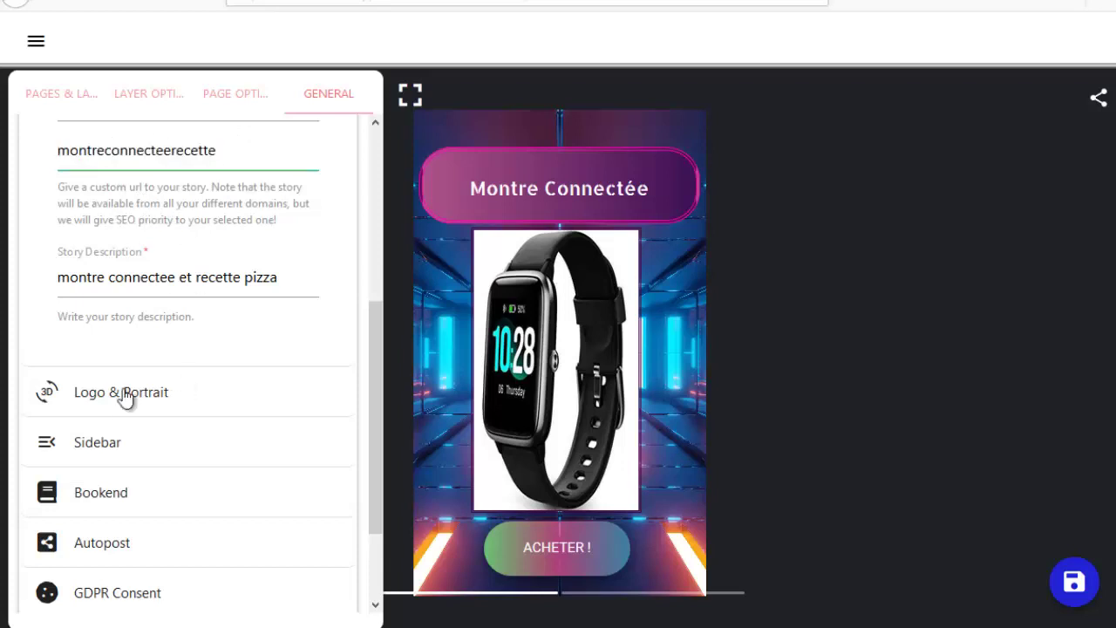
left_click(92, 398)
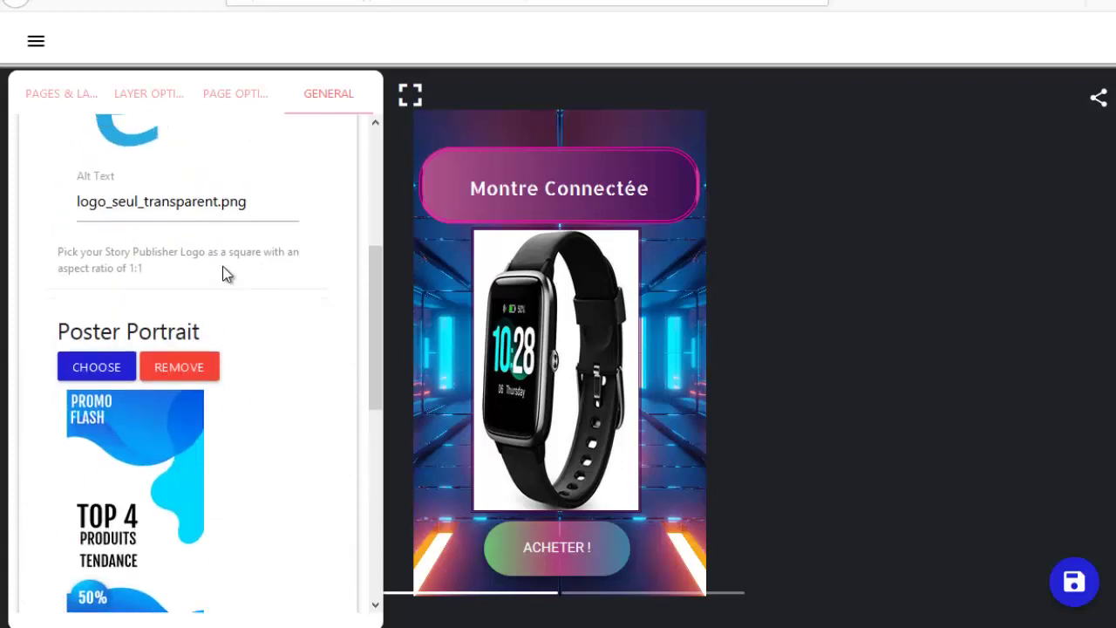
Browse the existing media offered for the publisher logo, loading more images, and leave the current logo in place.
scroll(224, 274, "up", 5)
left_click(97, 206)
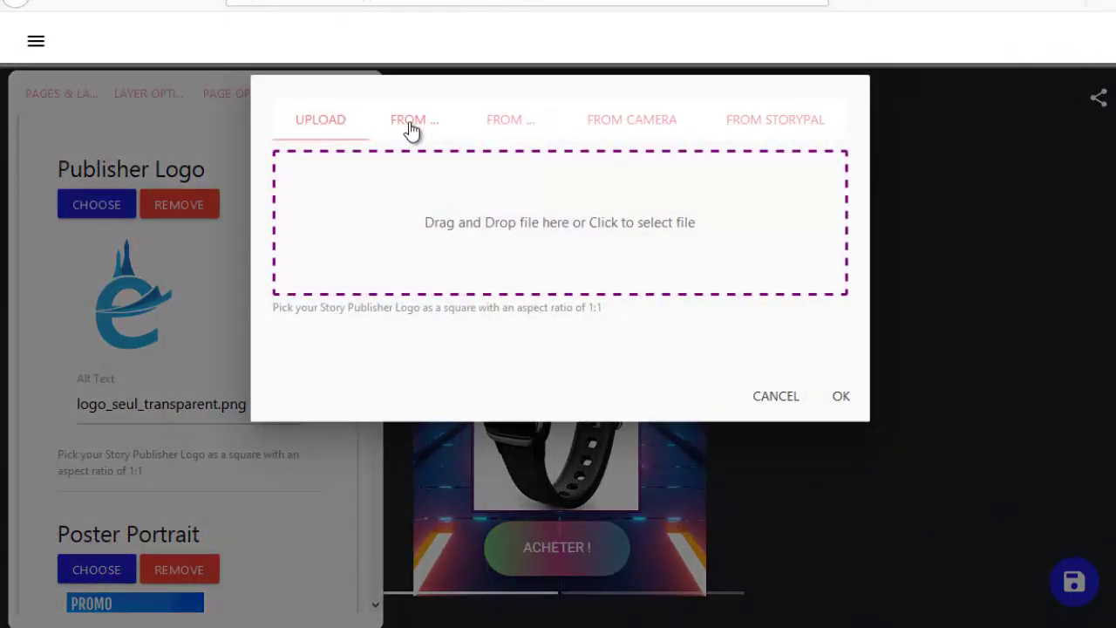
left_click(411, 122)
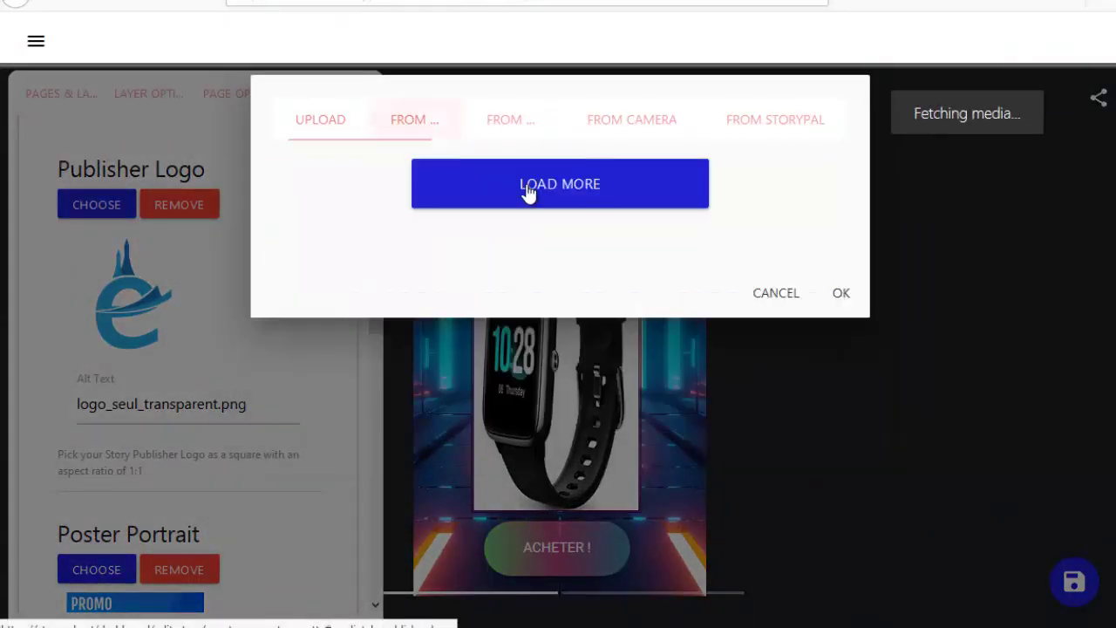
scroll(611, 348, "down", 3)
left_click(505, 382)
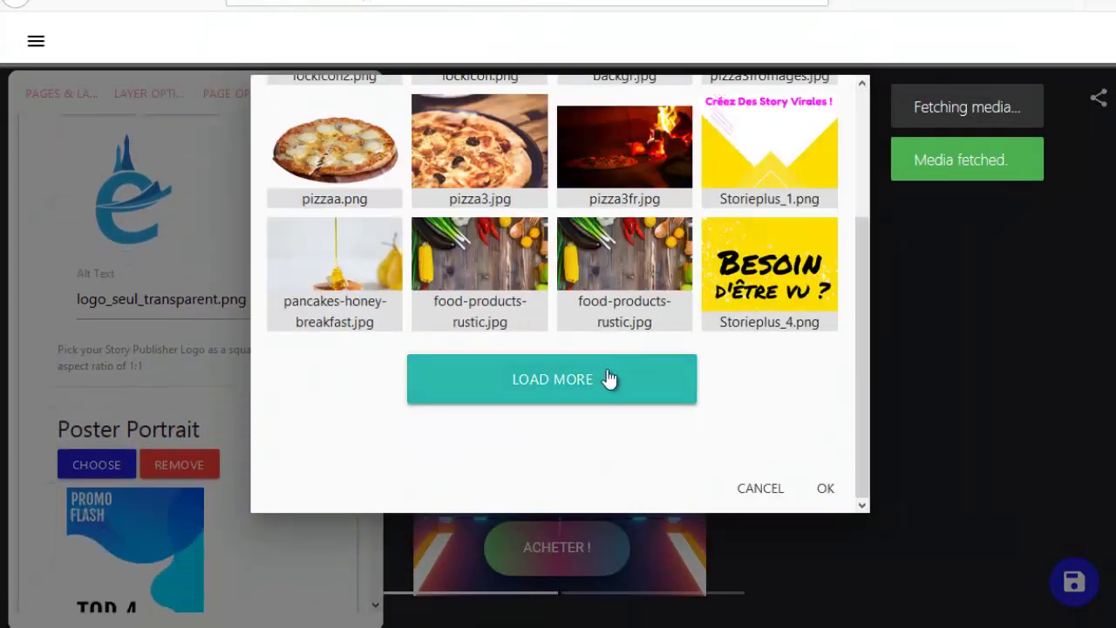
scroll(572, 287, "down", 4)
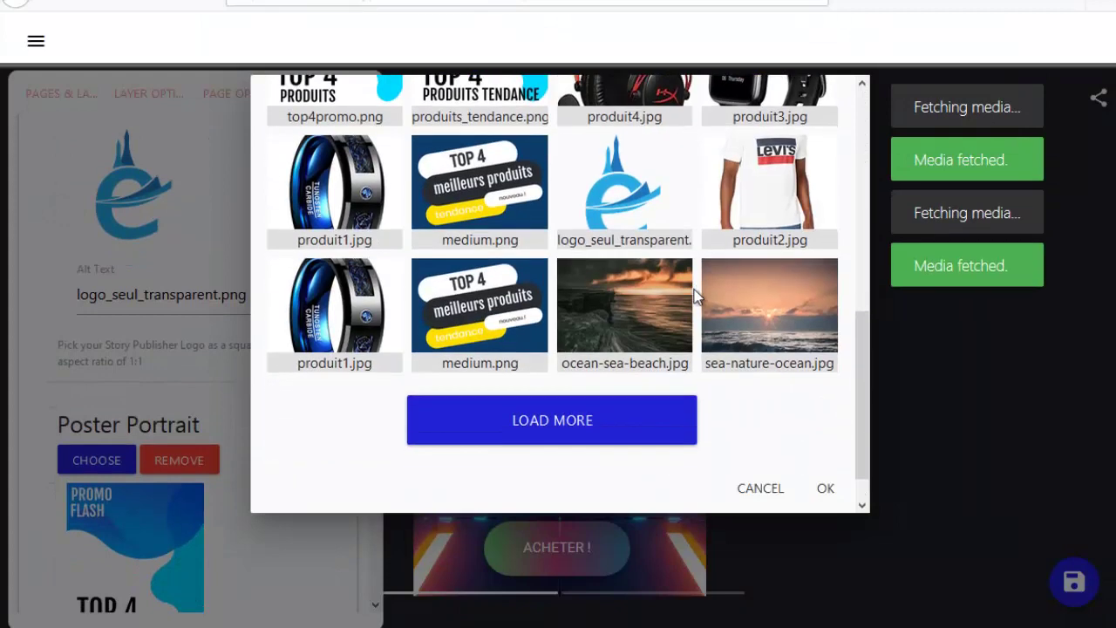
left_click(767, 488)
Browse the existing media offered for the poster portrait, loading more images, and cancel without choosing one.
scroll(118, 261, "down", 3)
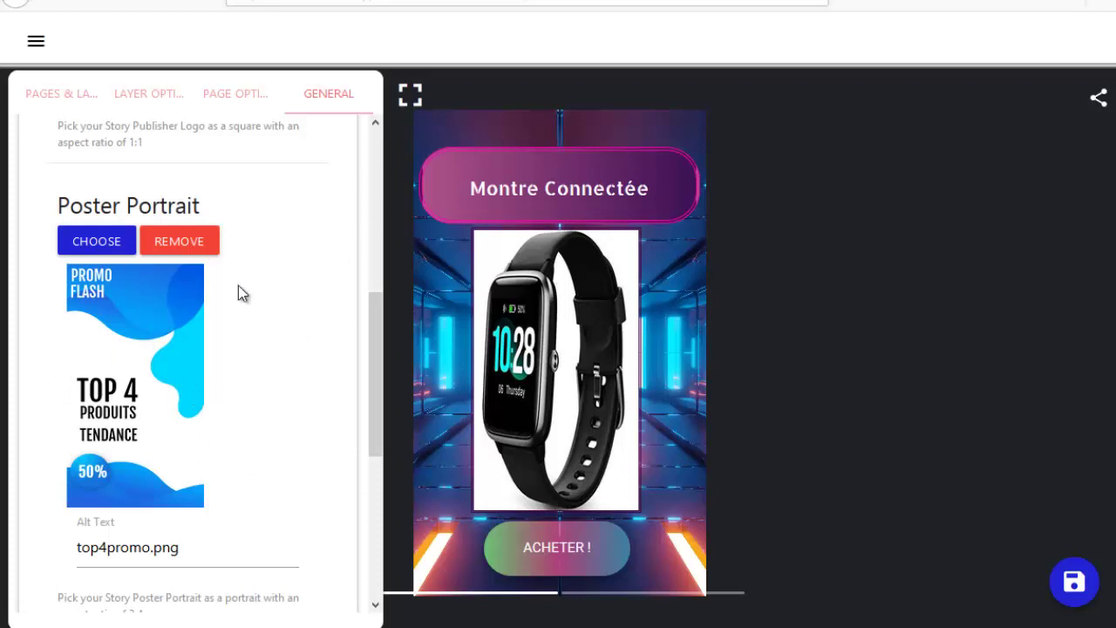
left_click(94, 248)
left_click(416, 126)
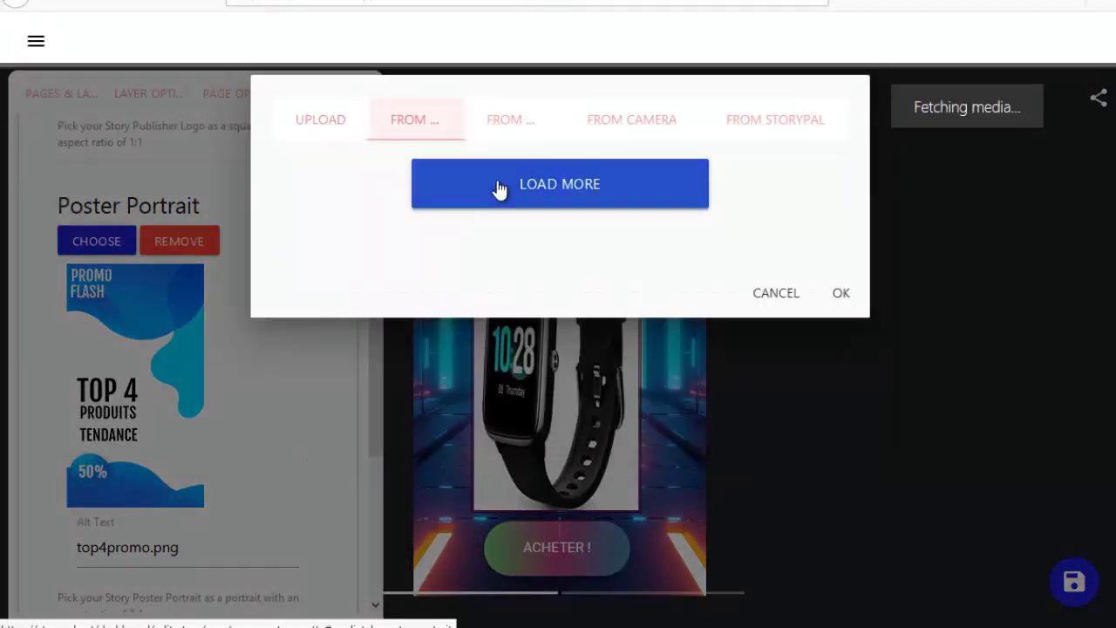
scroll(575, 318, "down", 5)
left_click(542, 358)
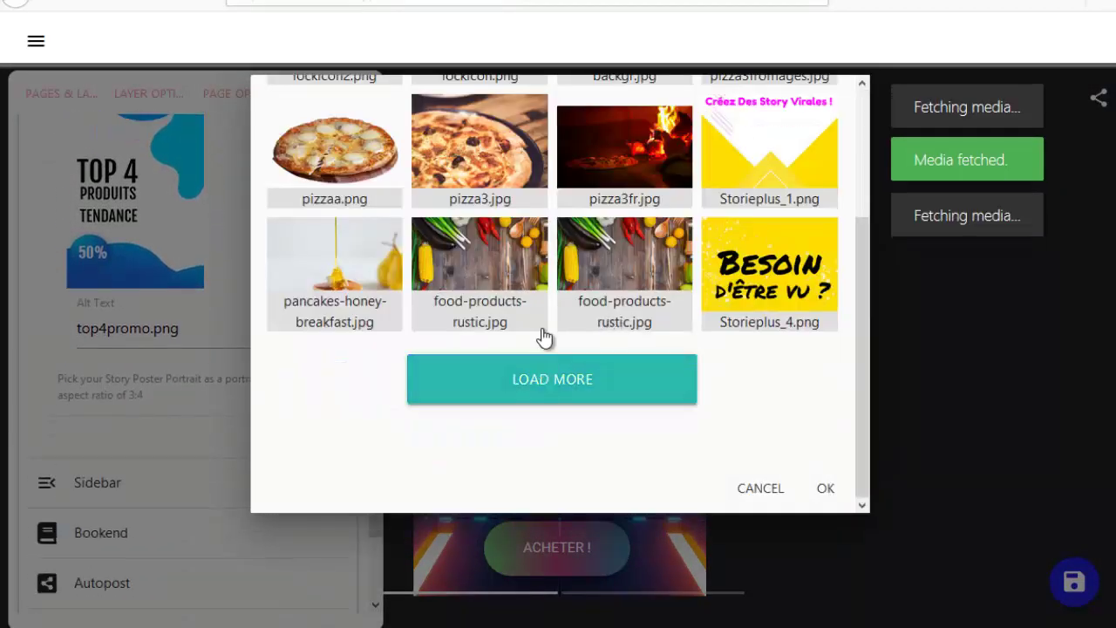
scroll(324, 234, "down", 3)
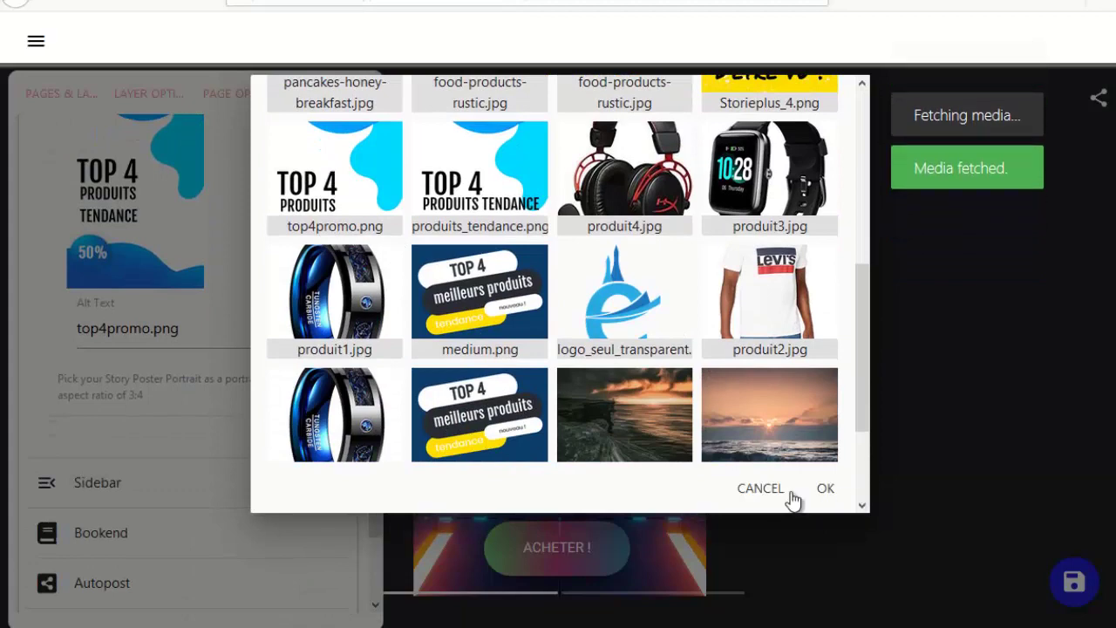
left_click(760, 491)
Review the story's Sidebar and Bookend settings and save the story.
scroll(177, 229, "down", 2)
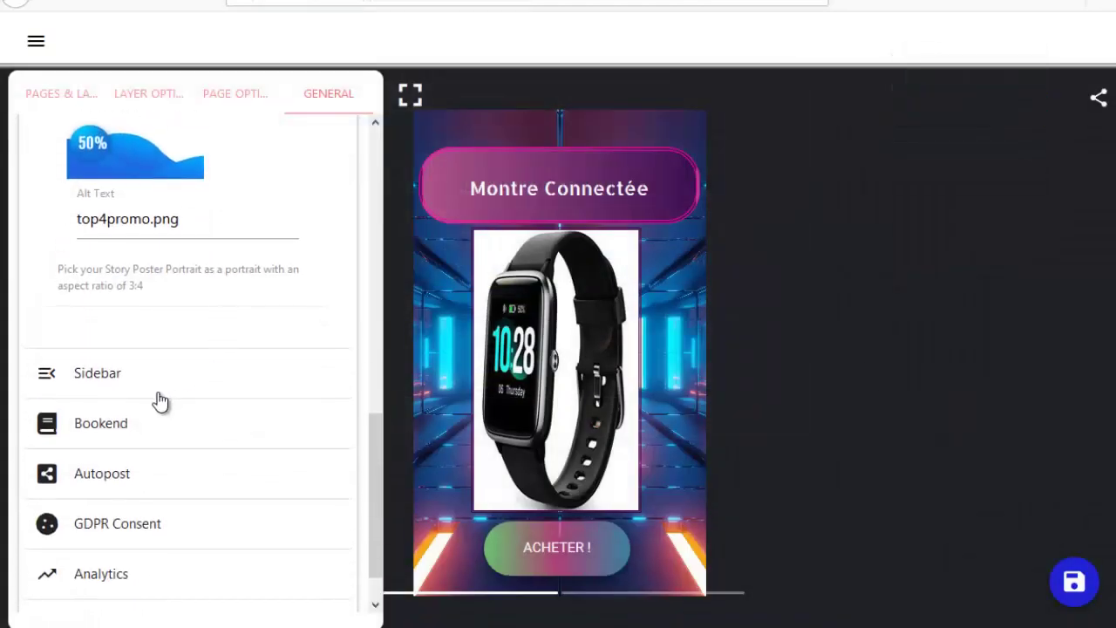
left_click(97, 375)
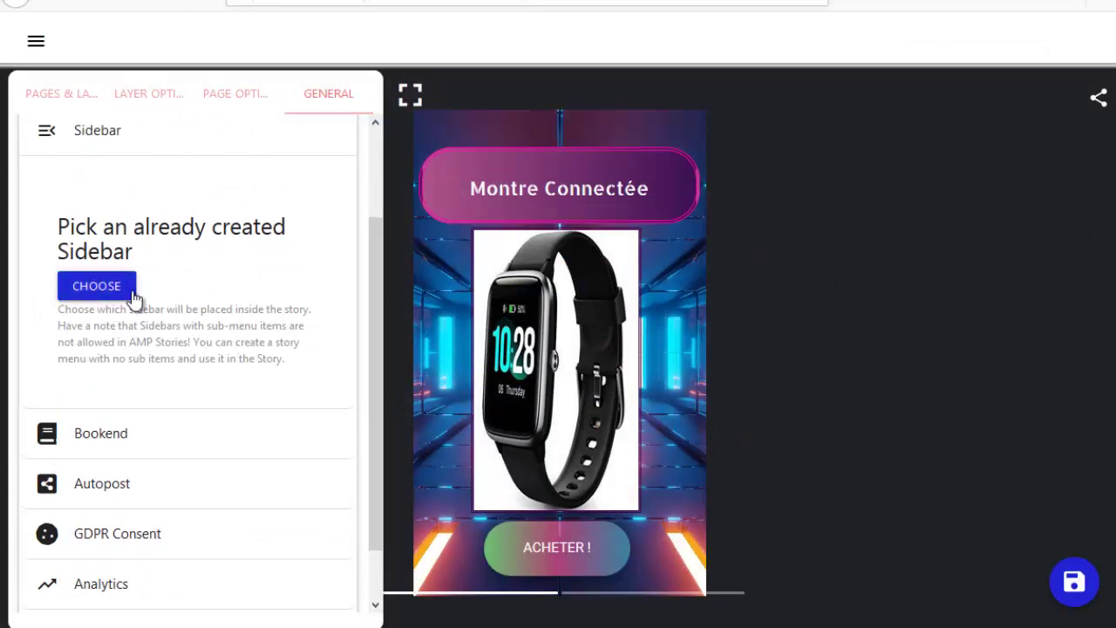
left_click(103, 431)
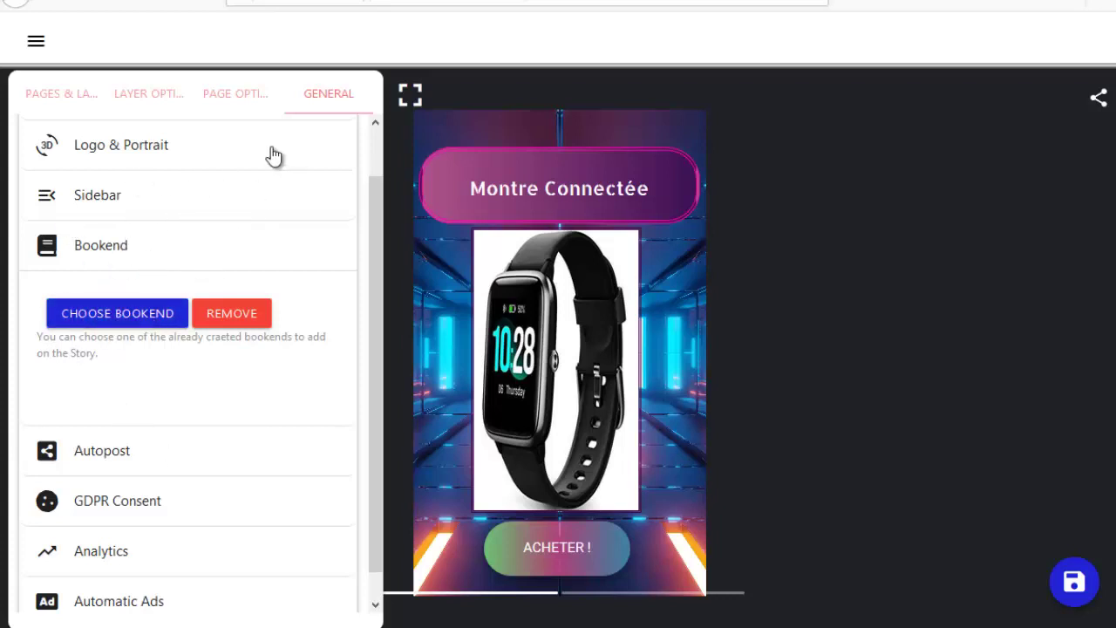
scroll(209, 175, "up", 1)
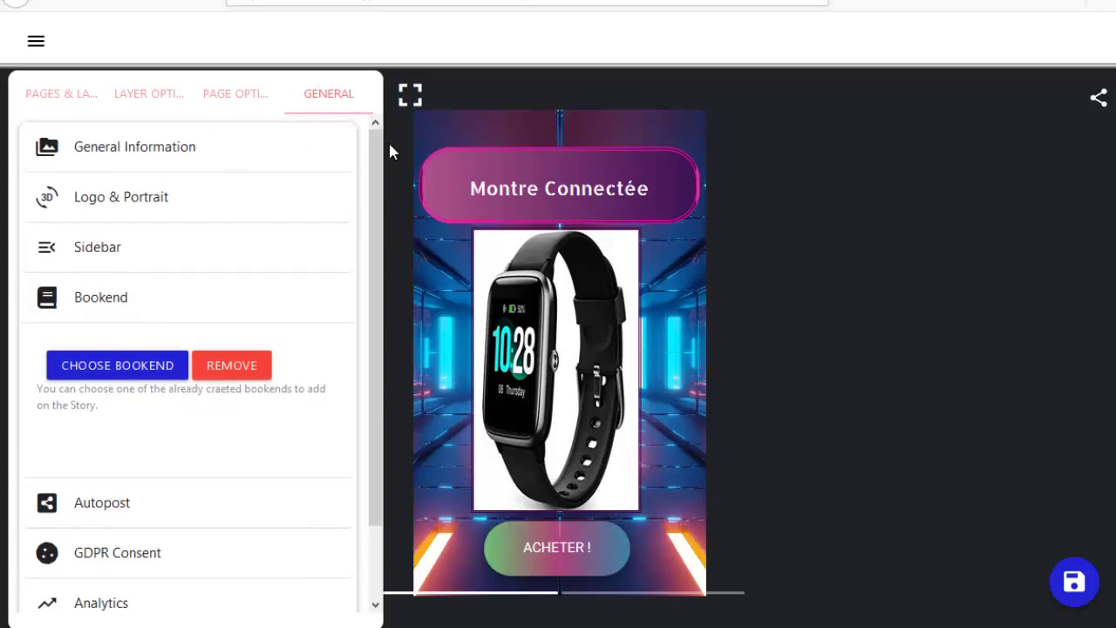
left_click(1073, 581)
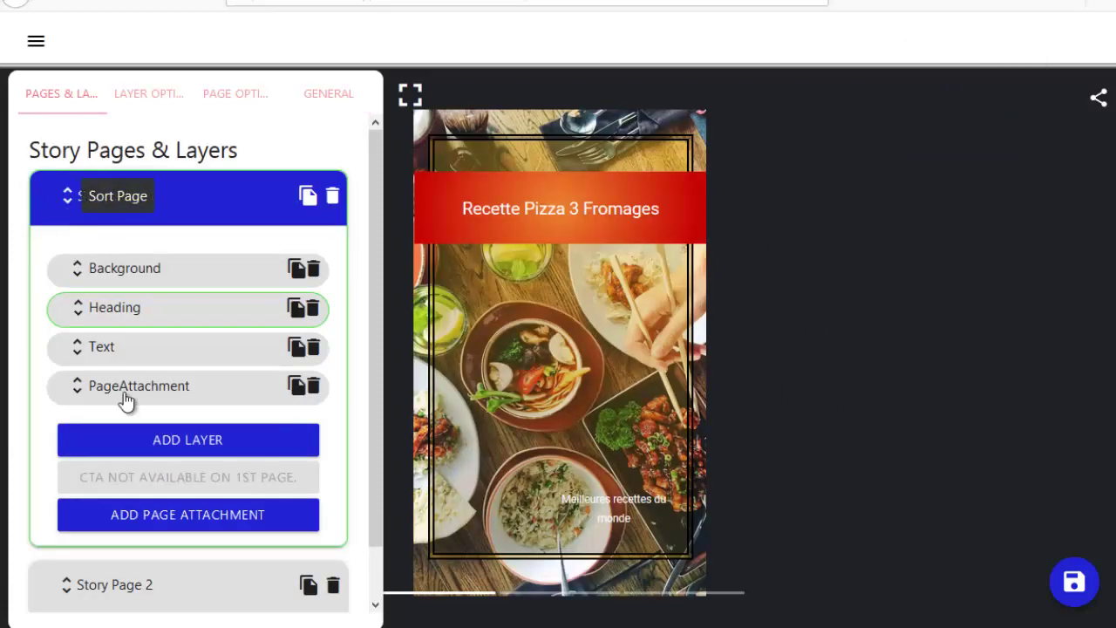
Check which attachments can be chosen for Story Page 1's PageAttachment layer and cancel without changing the selection.
left_click(185, 394)
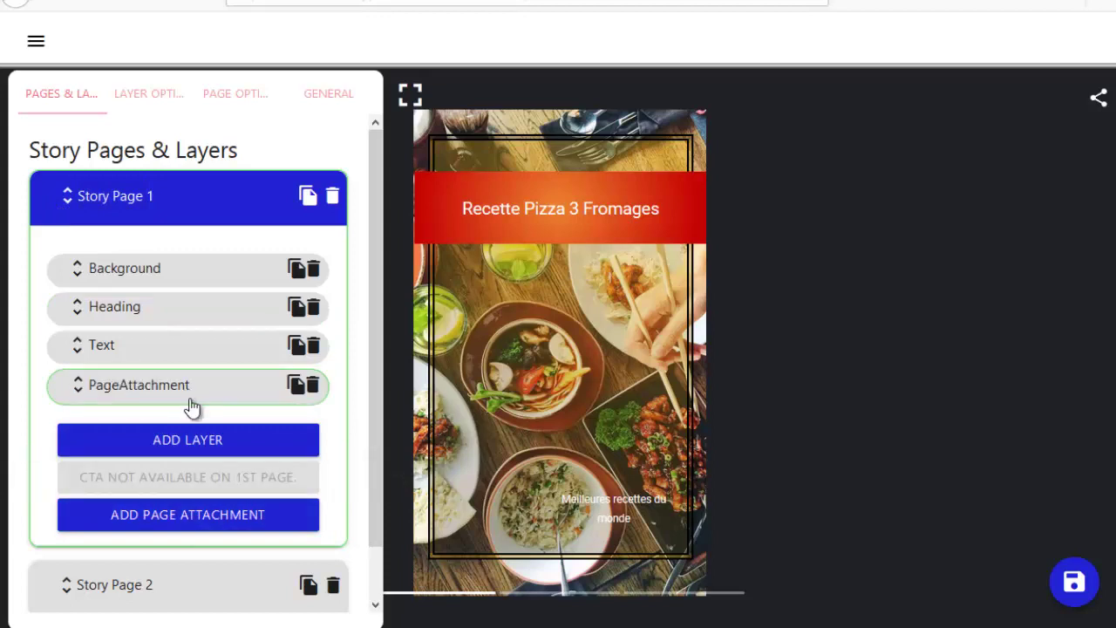
left_click(152, 99)
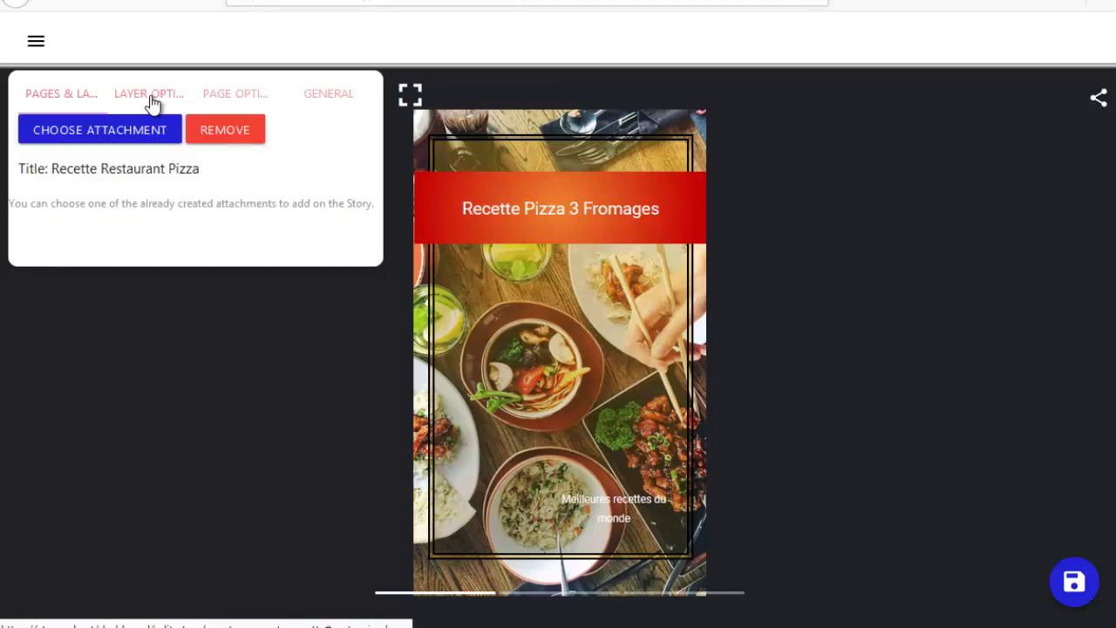
left_click(109, 142)
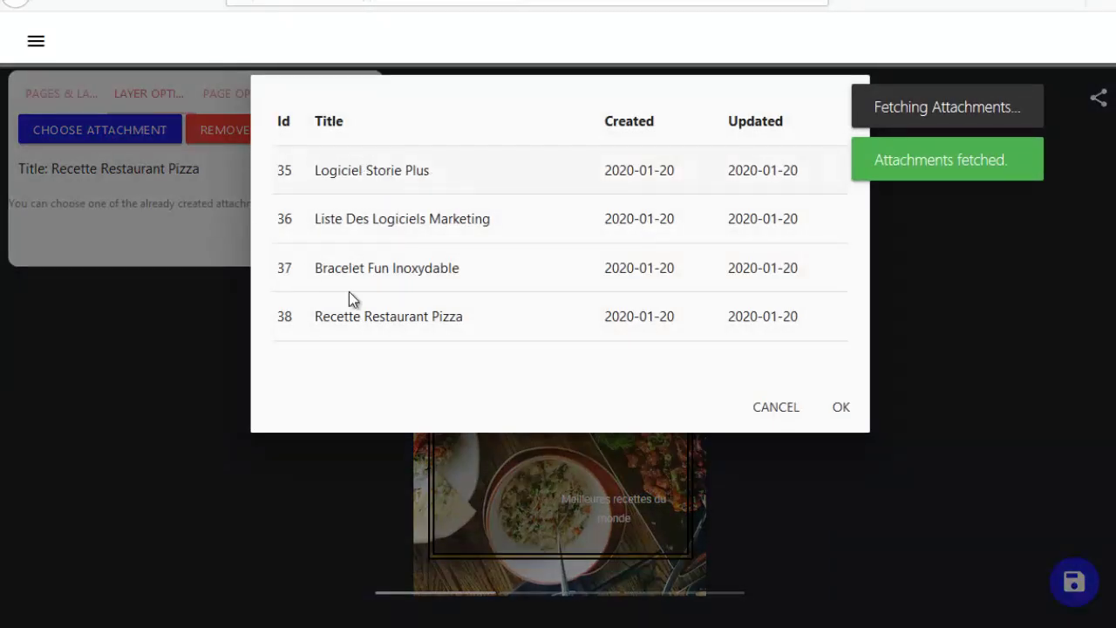
left_click(778, 410)
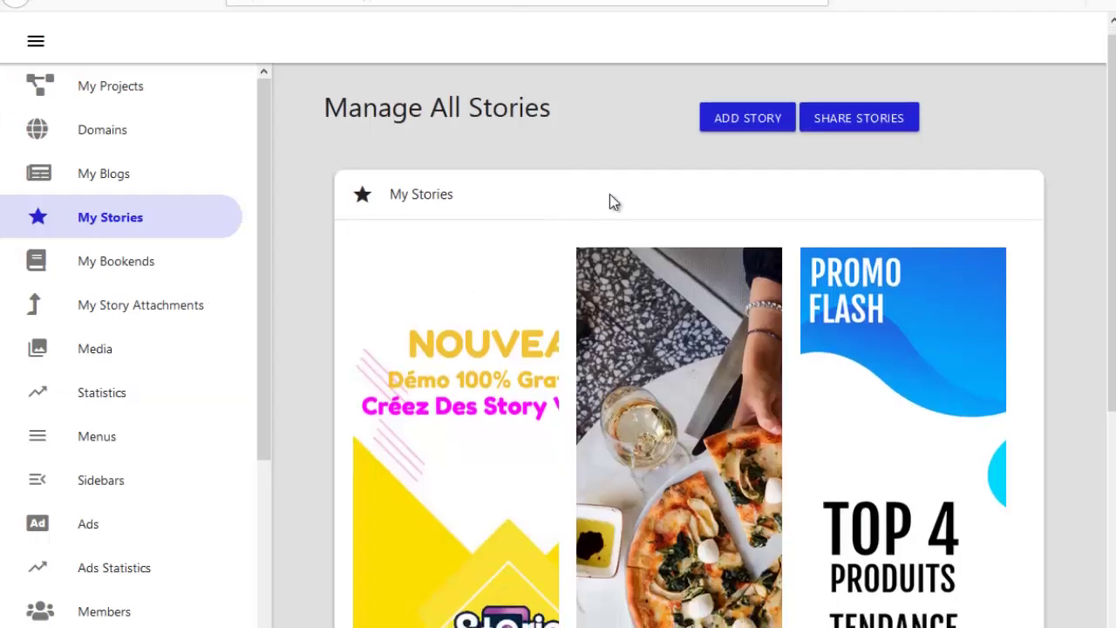
Preview the "Recette et montre" story from the story list and open its first page's swipe-up attachment.
scroll(832, 179, "down", 1)
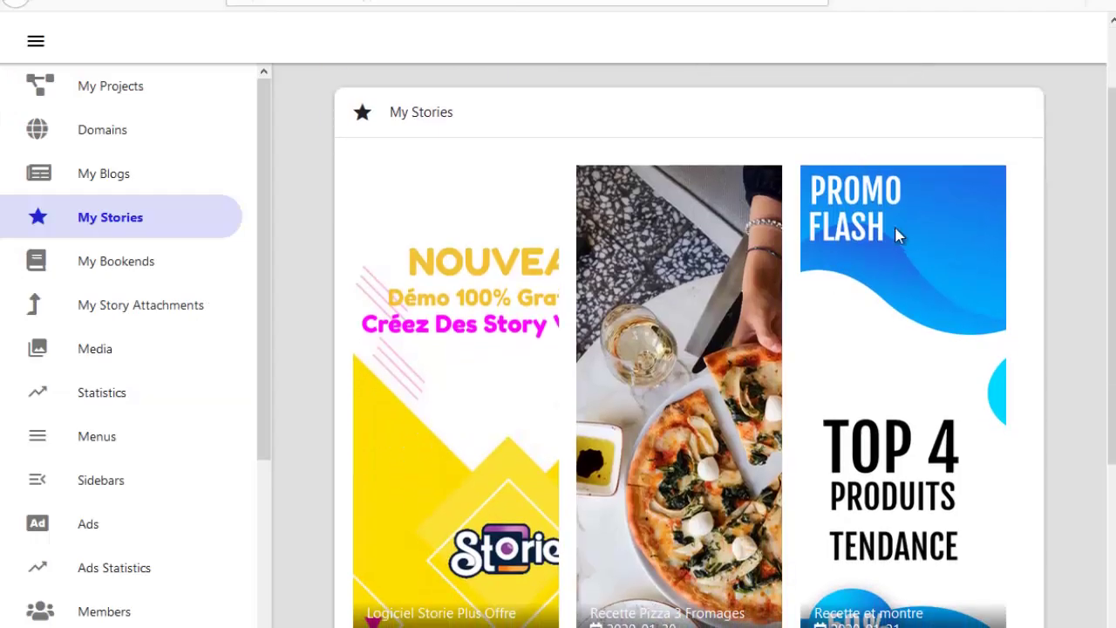
scroll(897, 236, "down", 1)
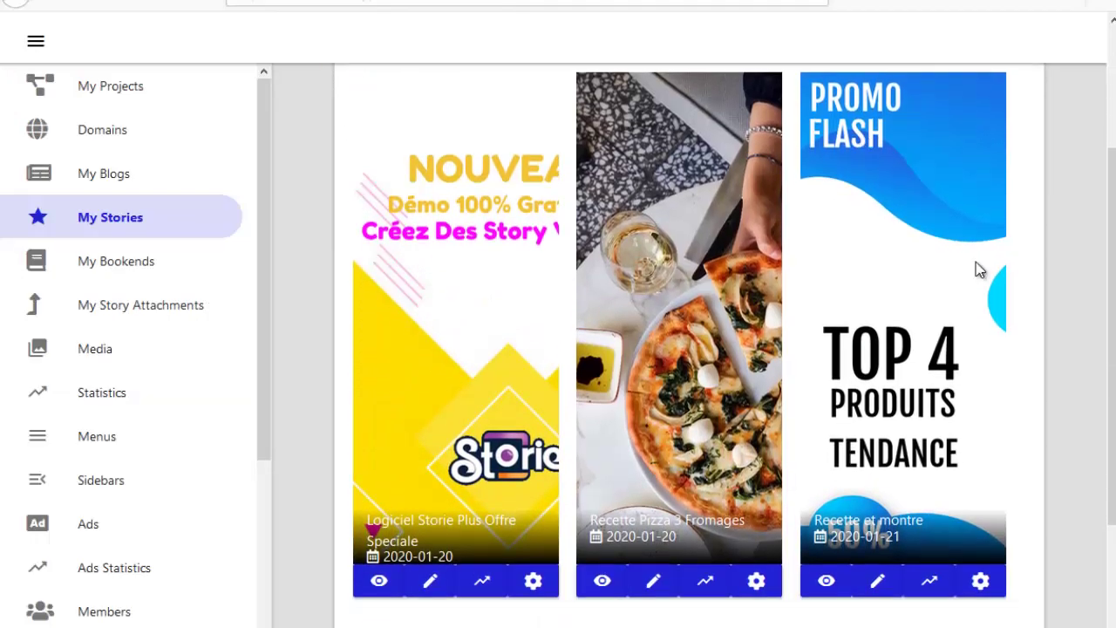
left_click(822, 587)
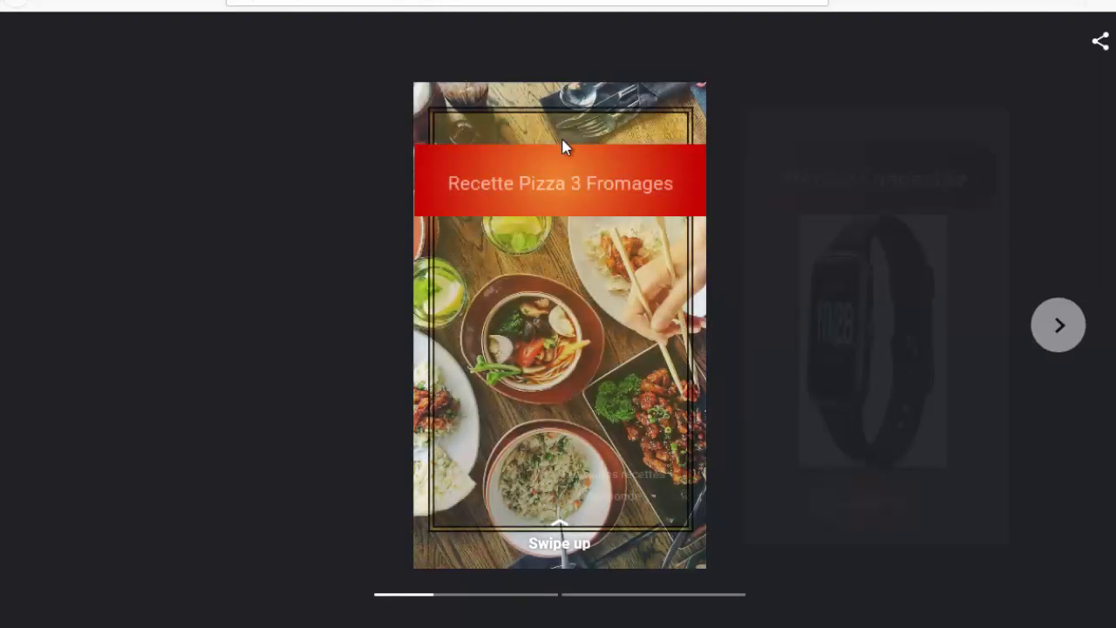
left_click(559, 514)
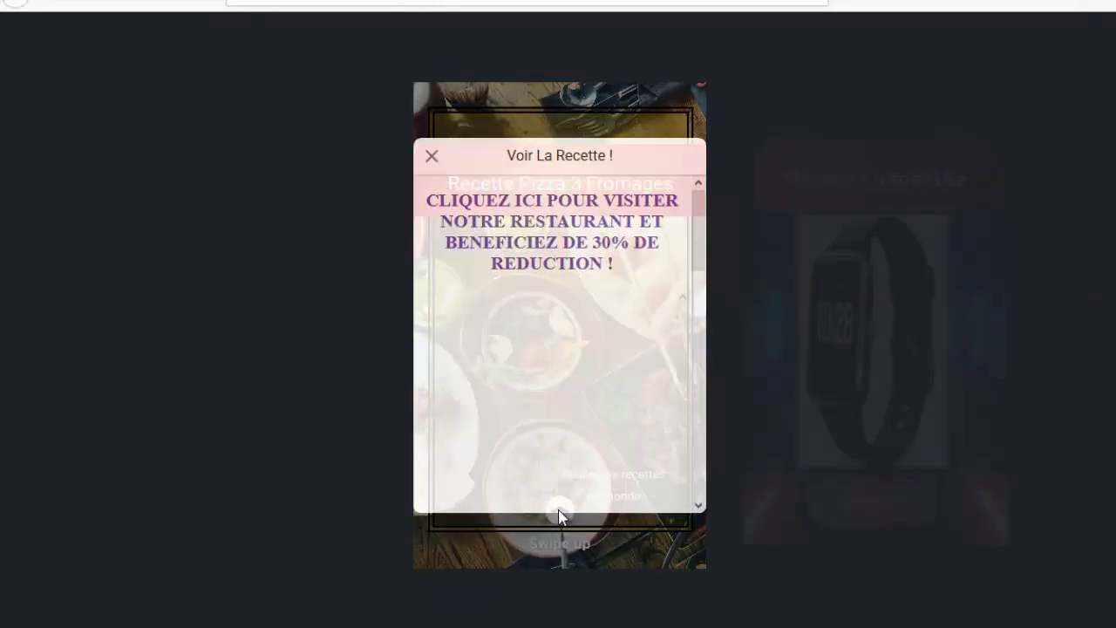
Read through the "Voir La Recette !" attachment, test its restaurant discount link, and close the attachment.
scroll(556, 349, "down", 2)
scroll(558, 356, "down", 4)
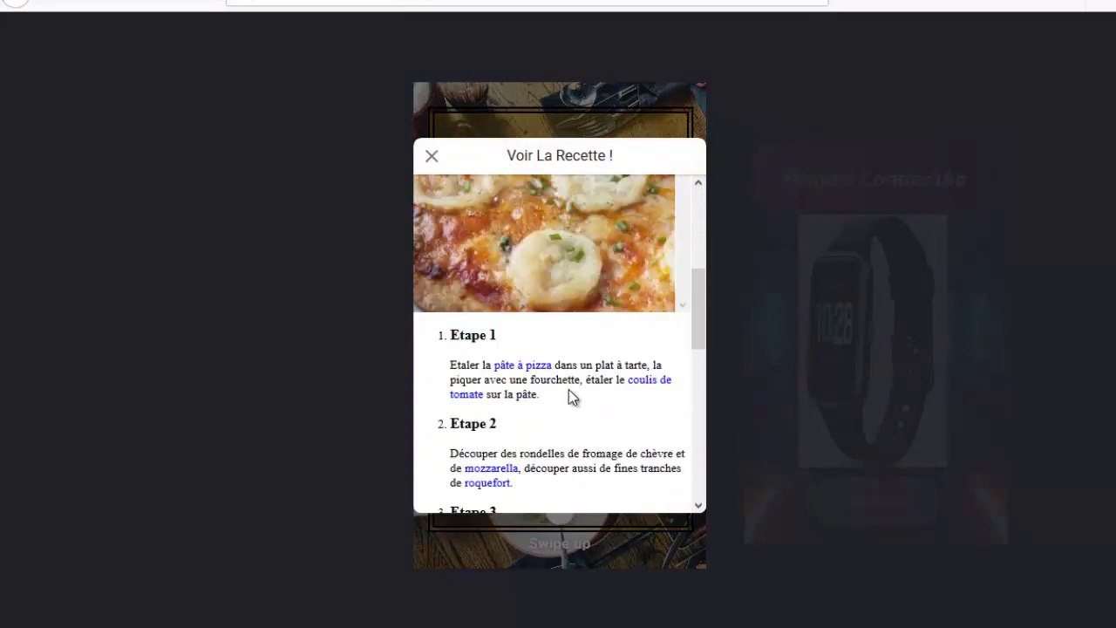
scroll(567, 304, "up", 2)
scroll(491, 312, "down", 2)
scroll(534, 388, "down", 3)
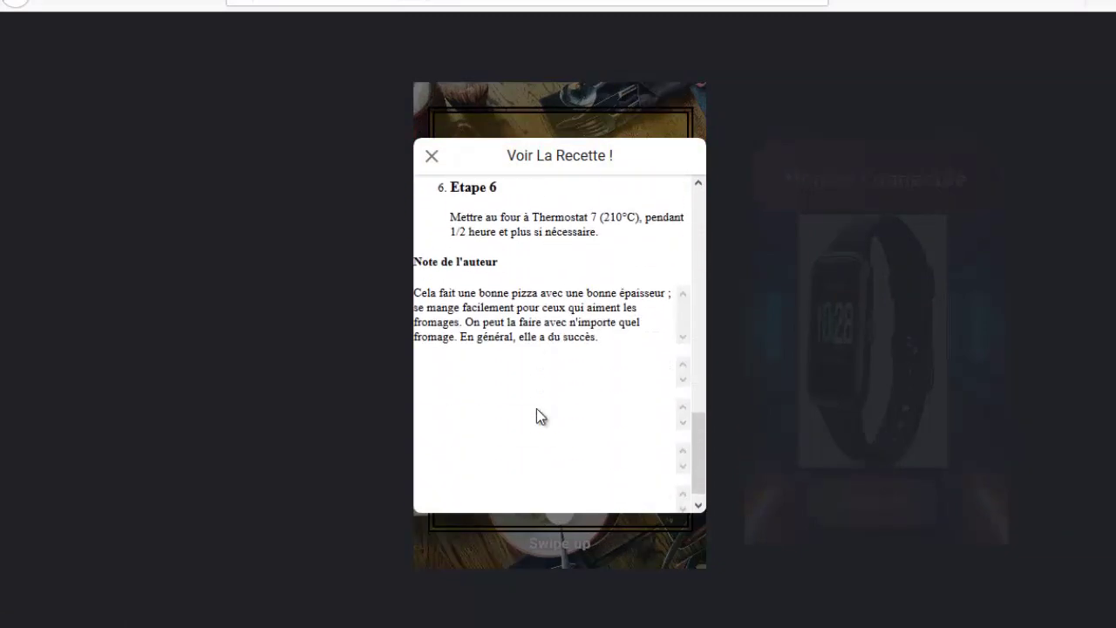
scroll(538, 410, "up", 8)
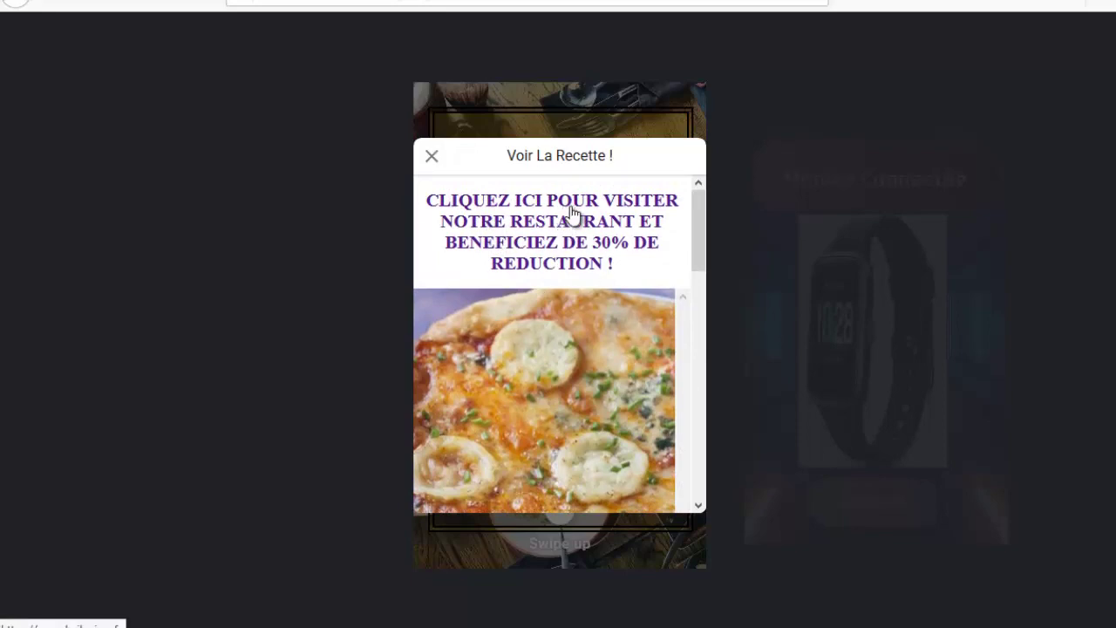
left_click(552, 228)
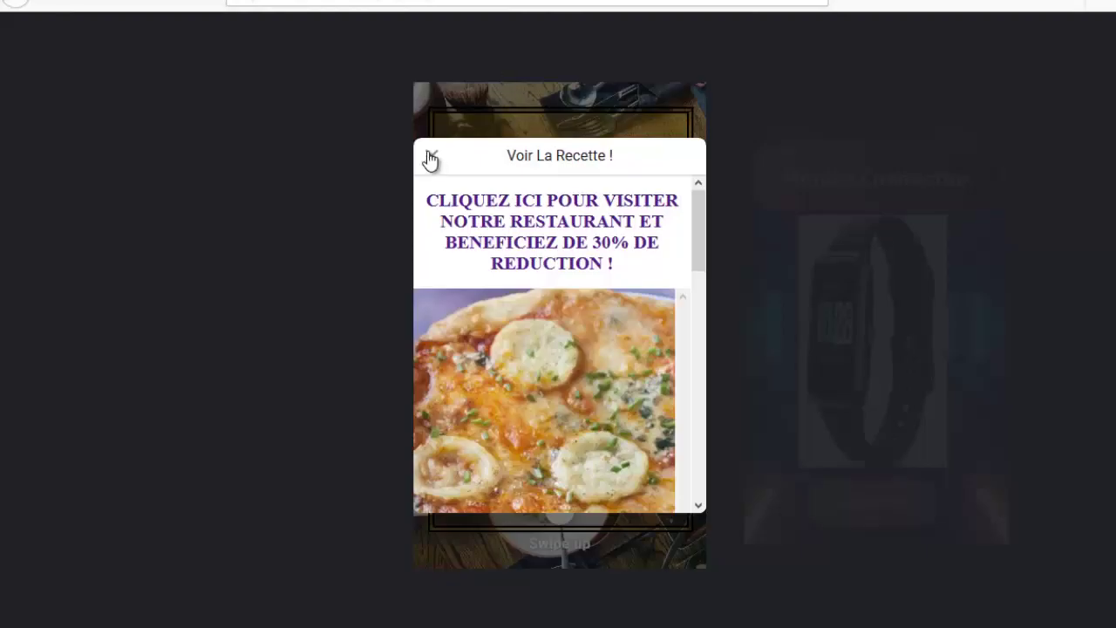
left_click(431, 157)
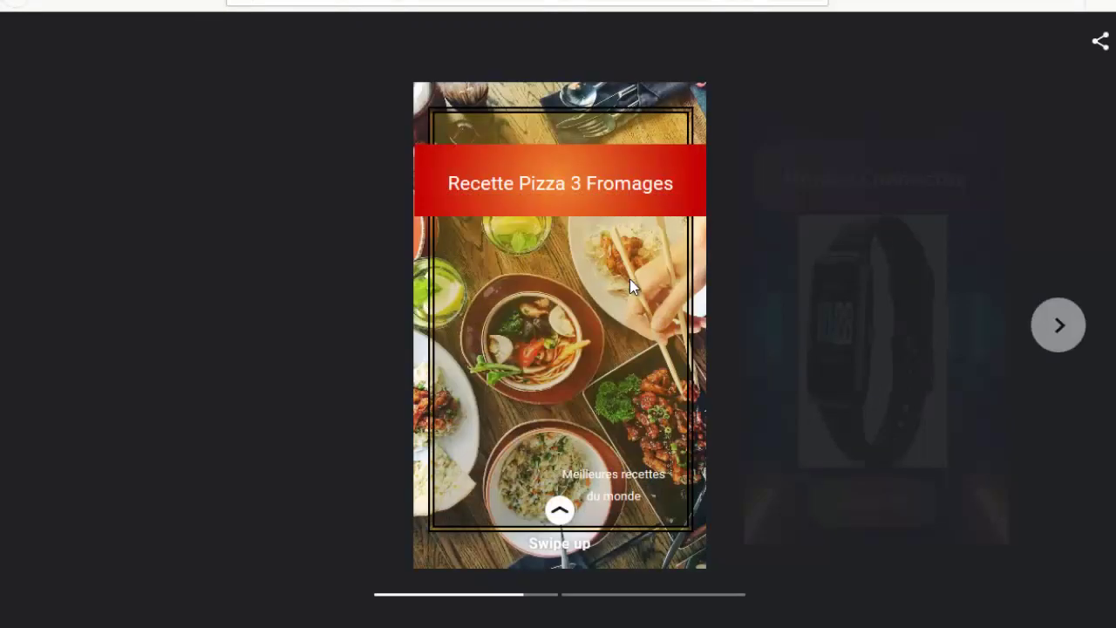
Advance the preview to the "Montre Connectée" page, test its "ACHETER !" link, and close the preview.
left_click(686, 386)
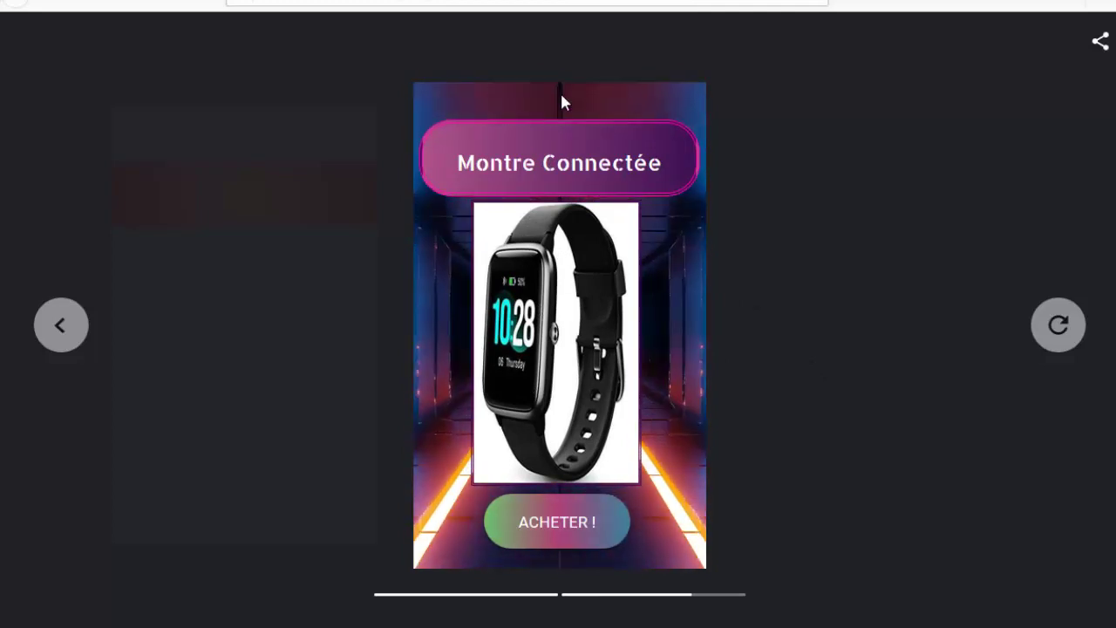
left_click(544, 527)
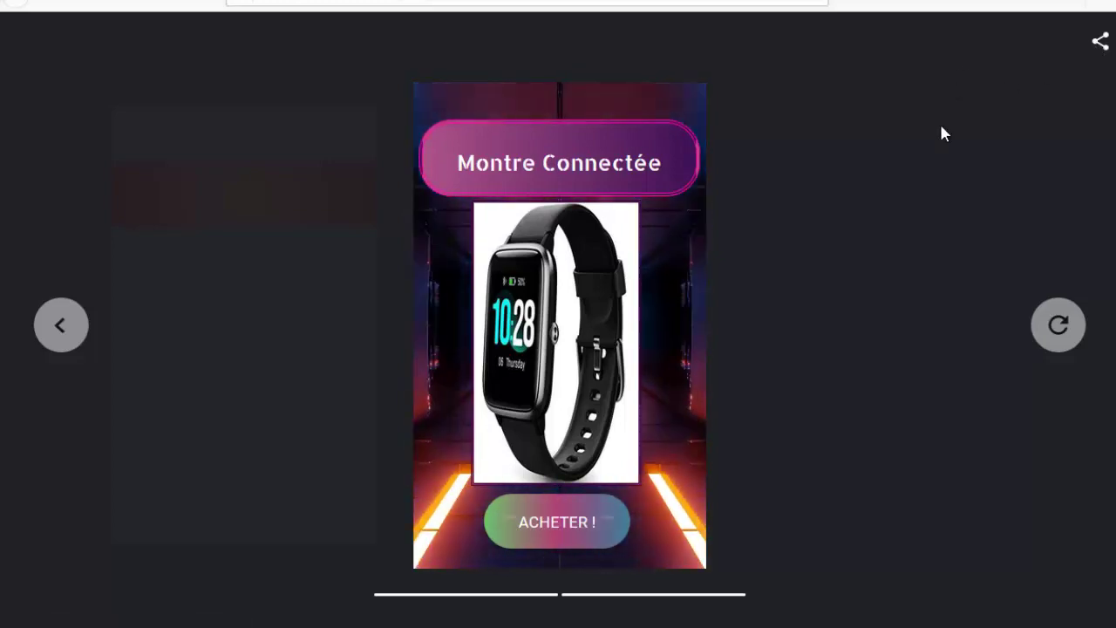
key("ctrl+w")
Browse back through the story list and open the statistics of the "Top 4 Produits Tendance PROMO" story.
scroll(807, 329, "up", 3)
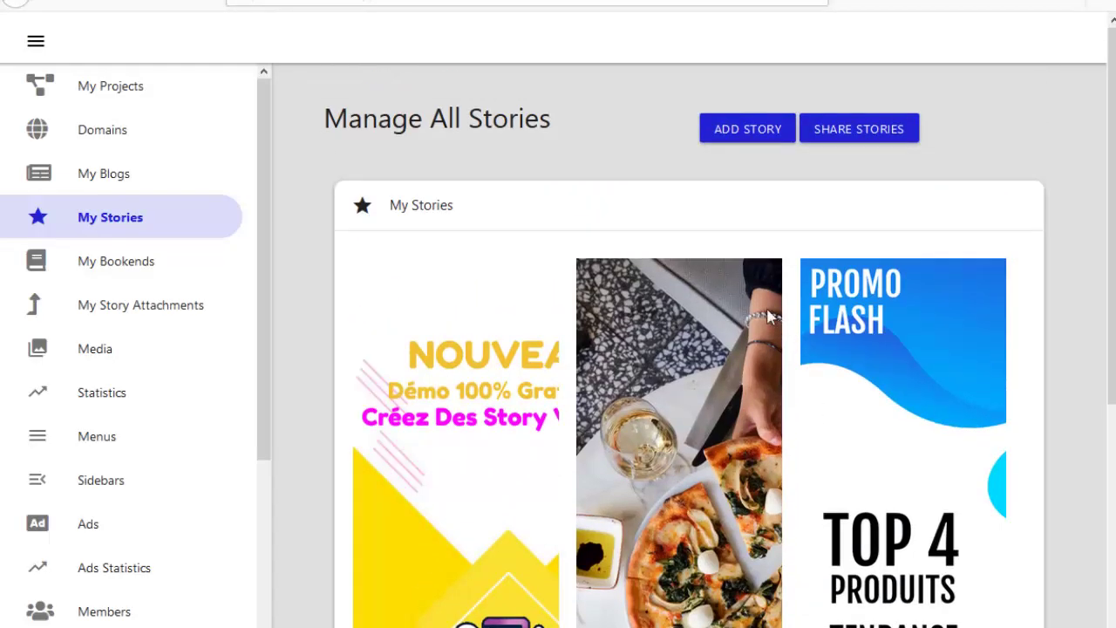
scroll(767, 315, "down", 3)
scroll(646, 305, "up", 3)
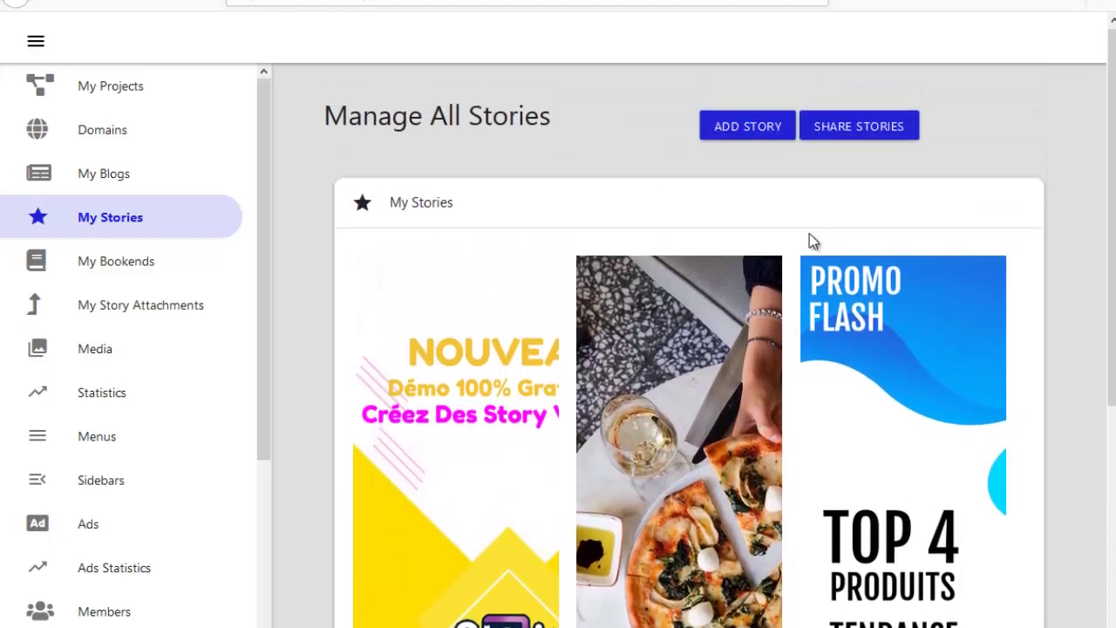
scroll(808, 235, "down", 3)
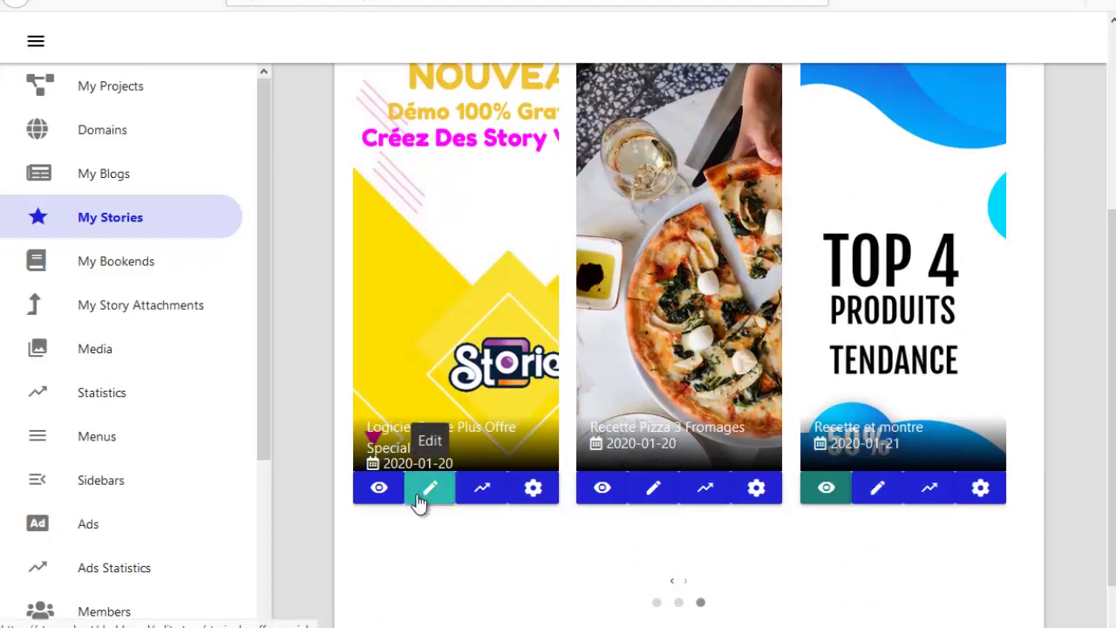
left_click(671, 579)
left_click(671, 580)
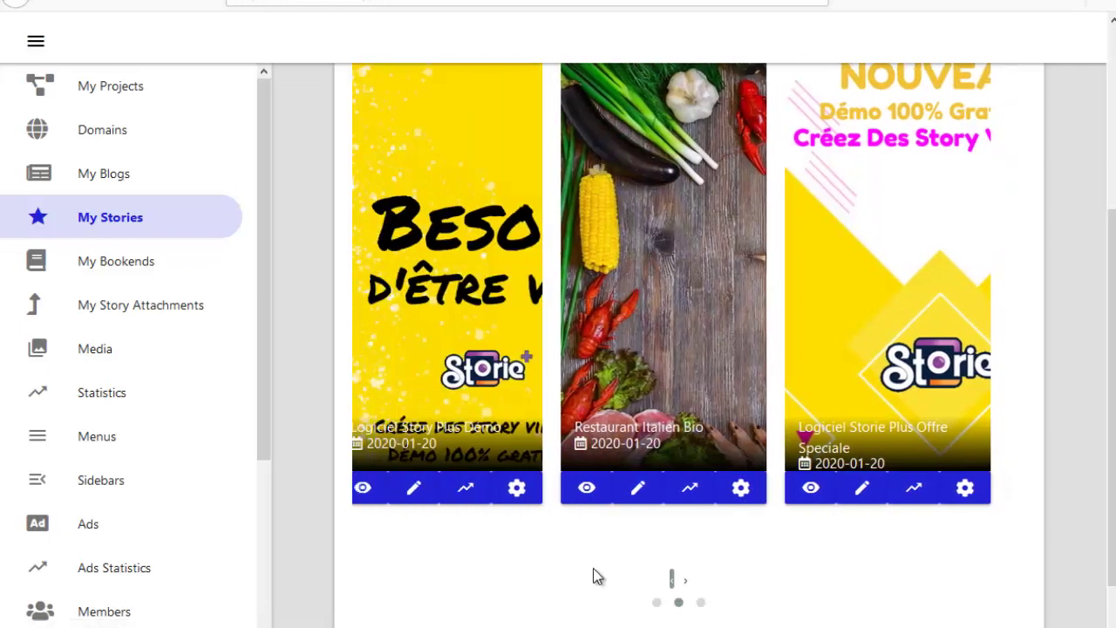
left_click(671, 580)
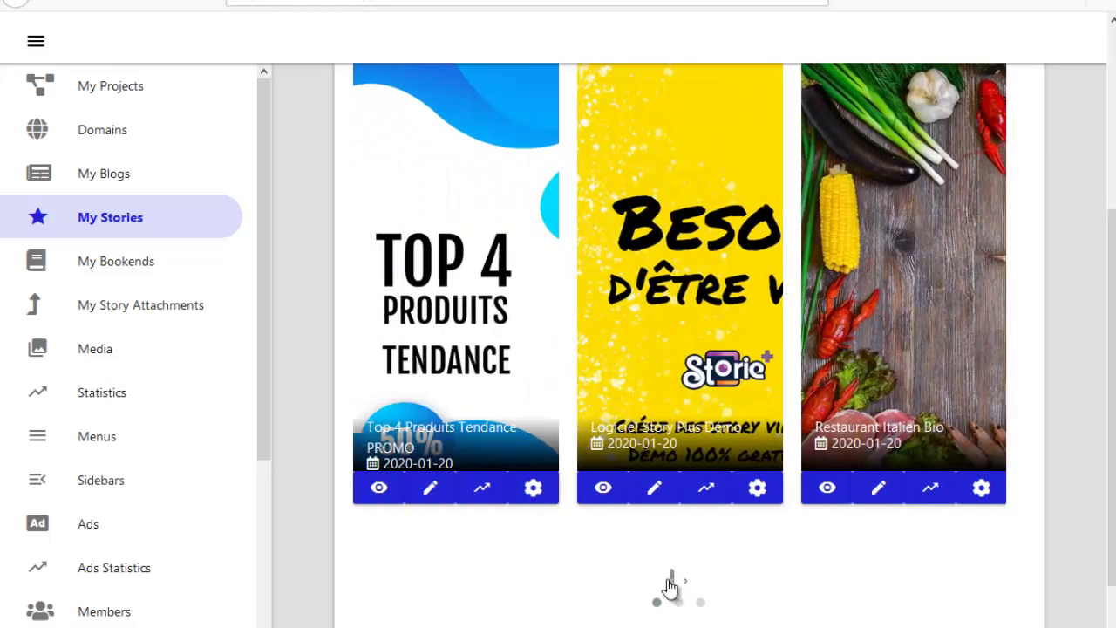
left_click(671, 579)
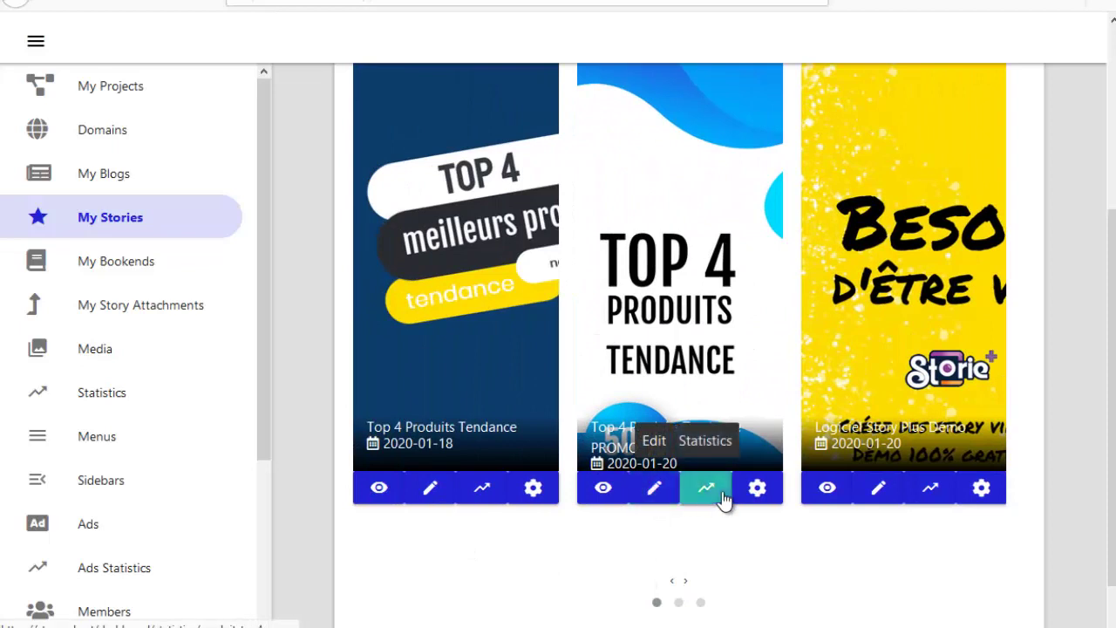
left_click(716, 458)
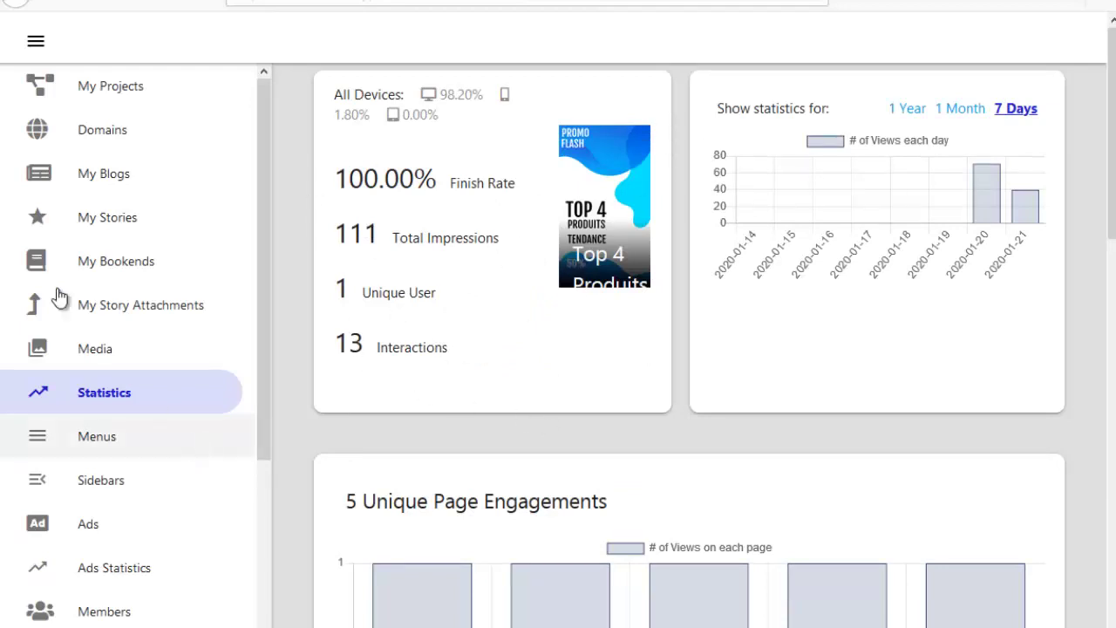
Return to the story list and open the sharing options of the "Top 4 Produits Tendance PROMO" story.
left_click(227, 222)
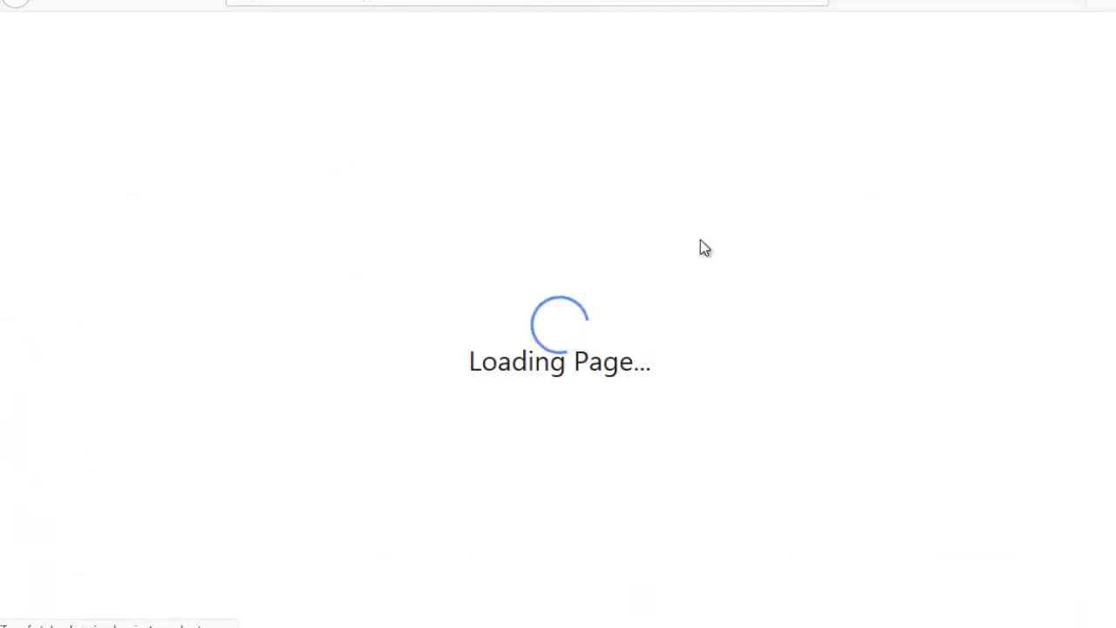
scroll(745, 252, "down", 3)
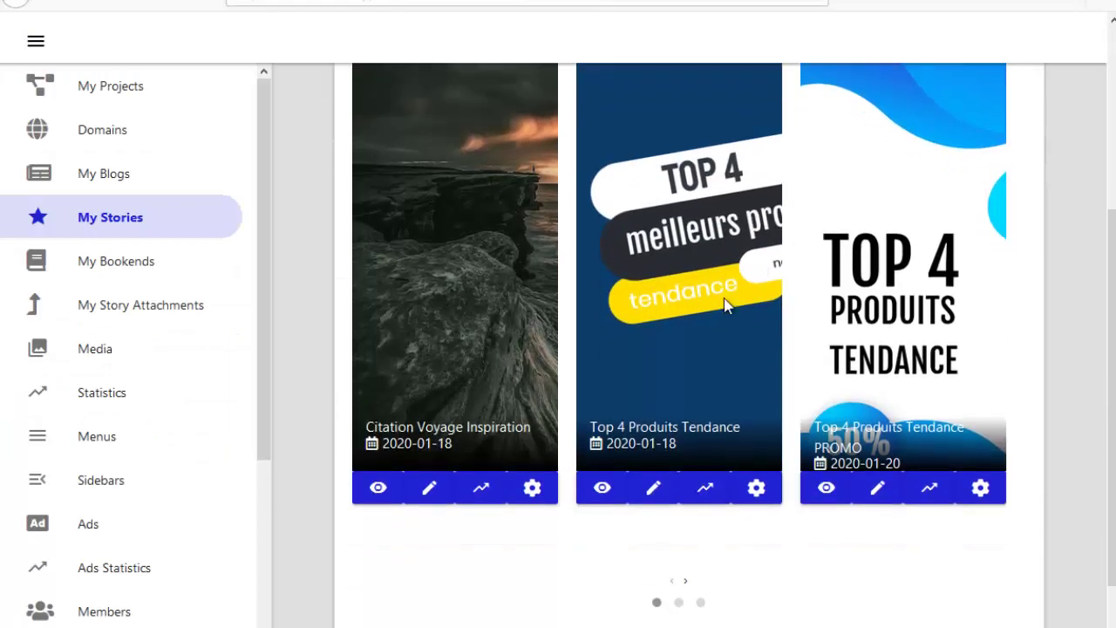
scroll(745, 312, "up", 2)
scroll(805, 369, "down", 2)
scroll(879, 298, "up", 1)
scroll(890, 458, "down", 1)
left_click(980, 490)
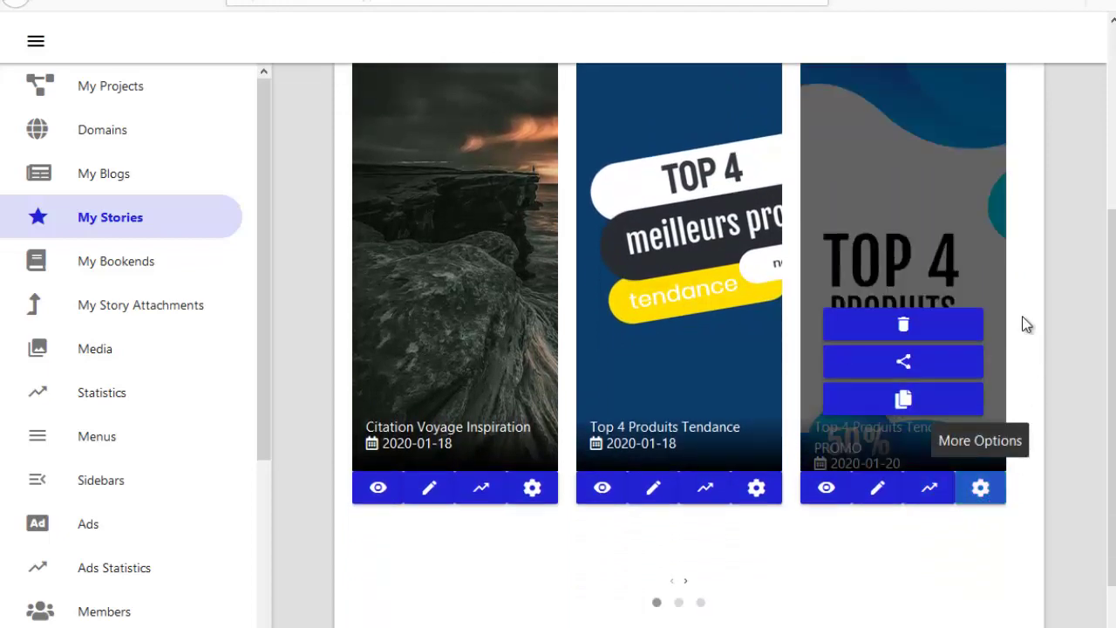
left_click(904, 359)
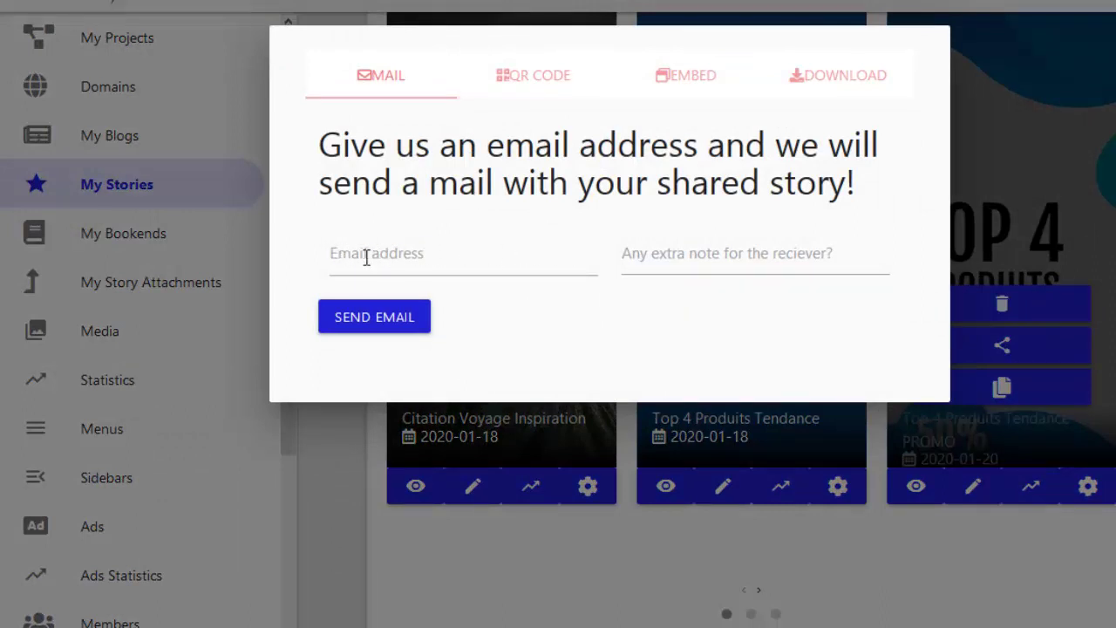
Examine the email sharing form's note field and the story's QR code with its image URL and tag.
left_click(632, 253)
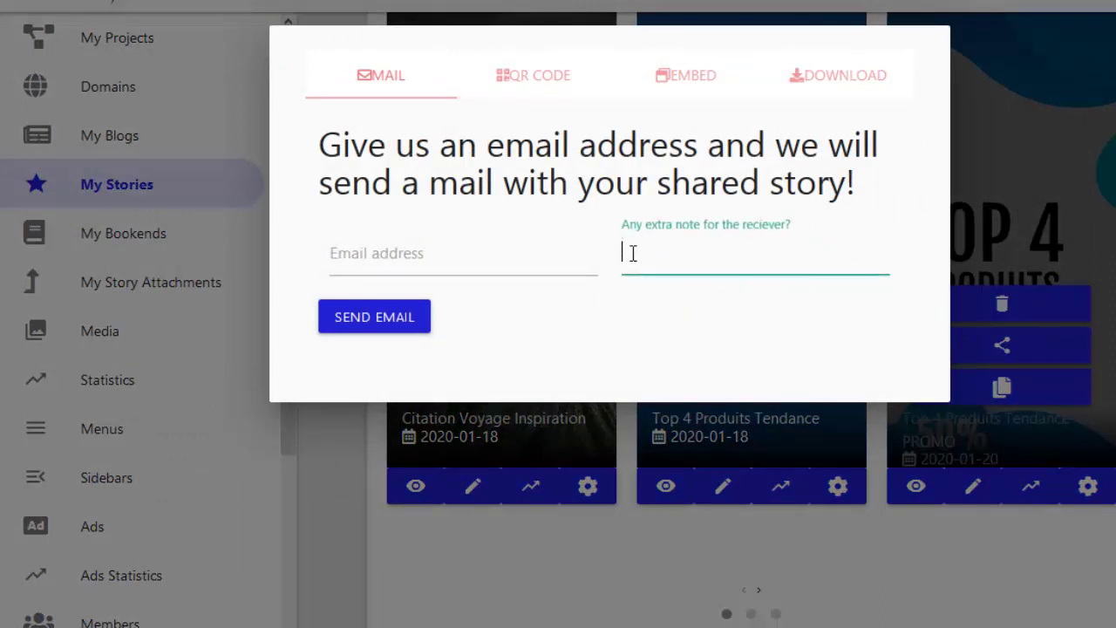
left_click(528, 78)
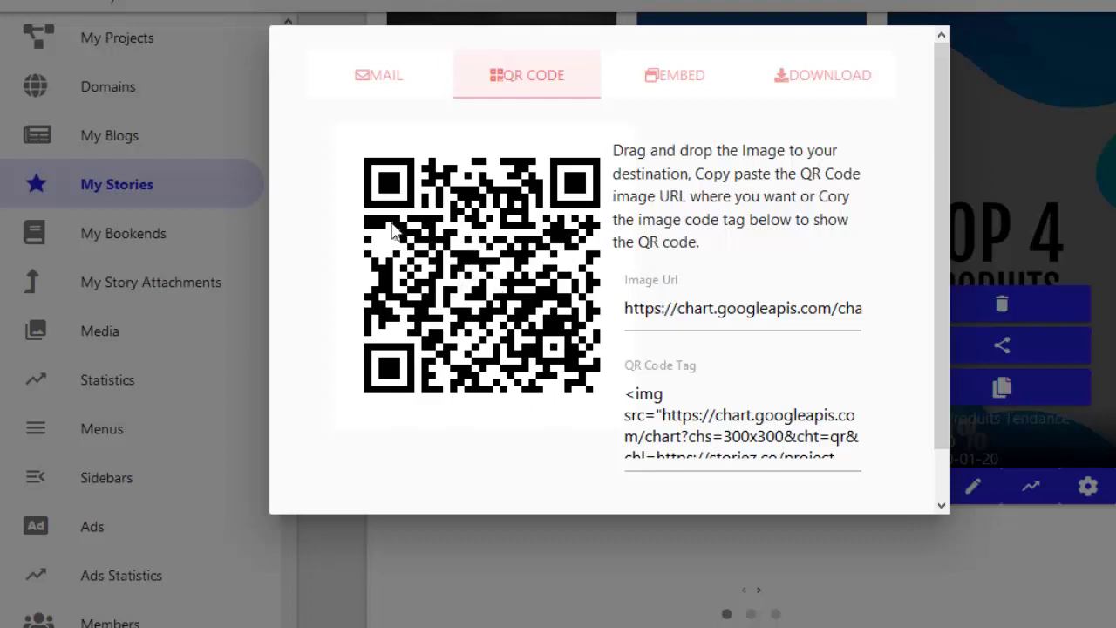
scroll(757, 406, "down", 2)
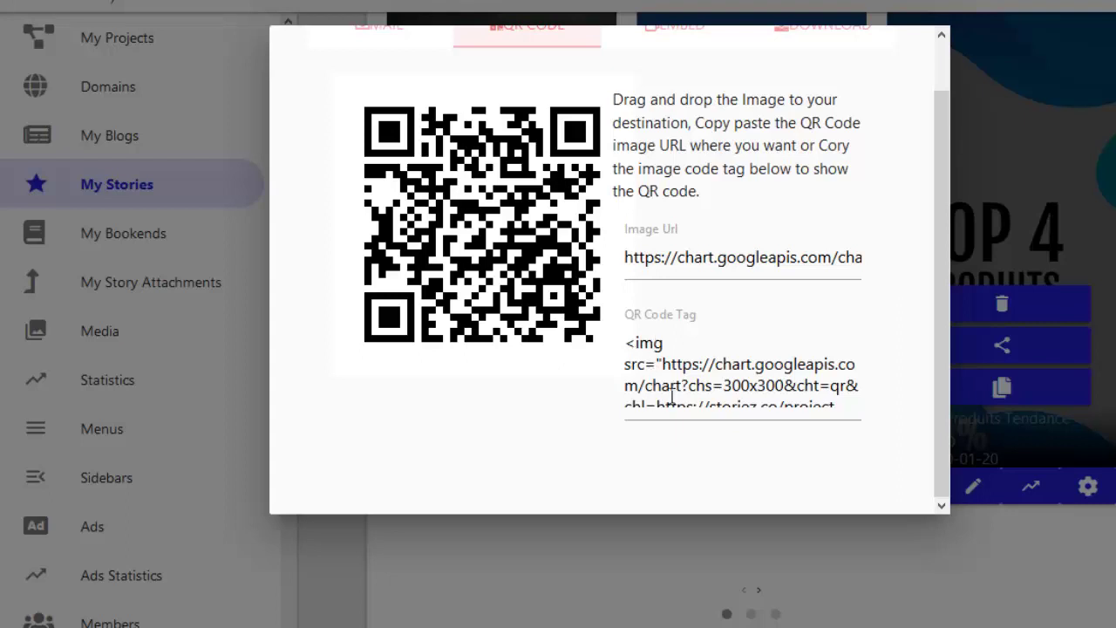
scroll(663, 375, "up", 2)
Set the story width of the promo story's embed frame to 300 and select its frame code.
left_click(688, 86)
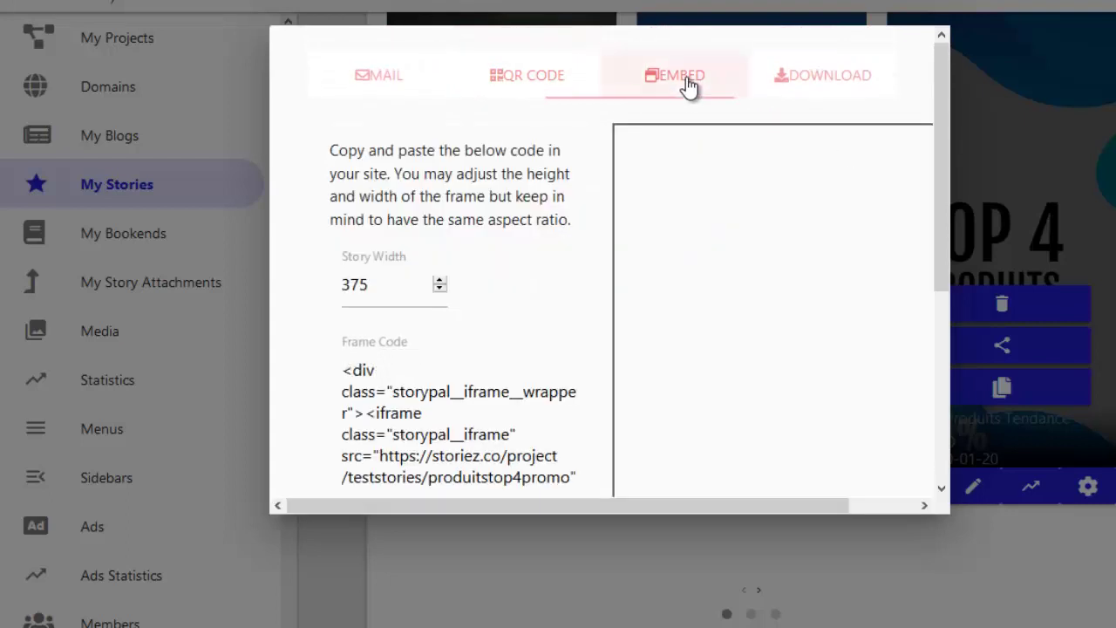
scroll(775, 249, "down", 3)
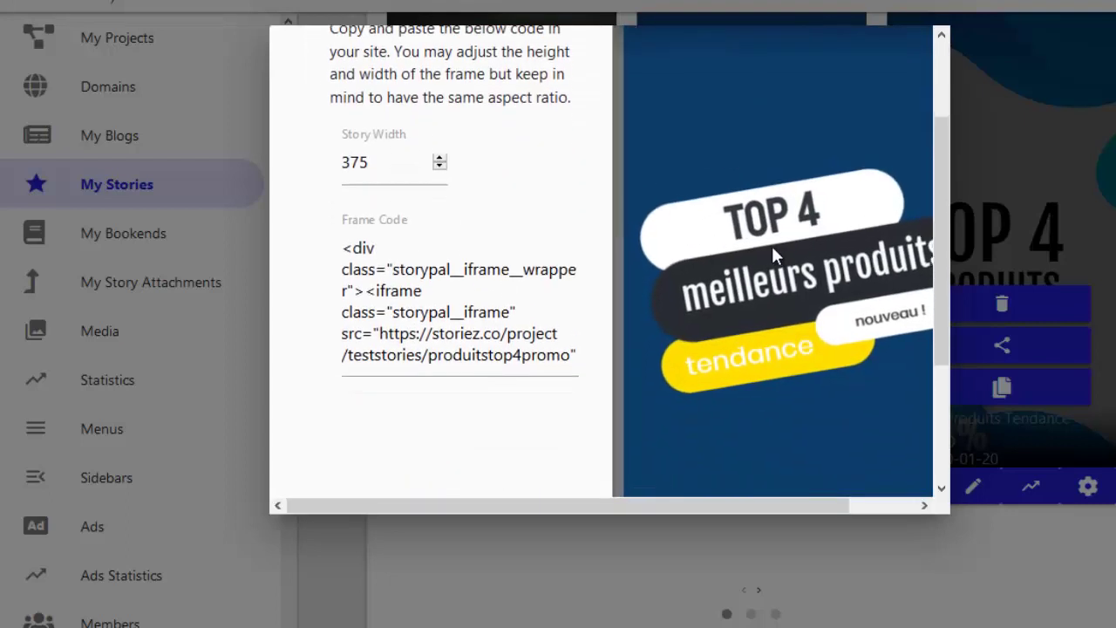
left_click_drag(440, 165, 339, 166)
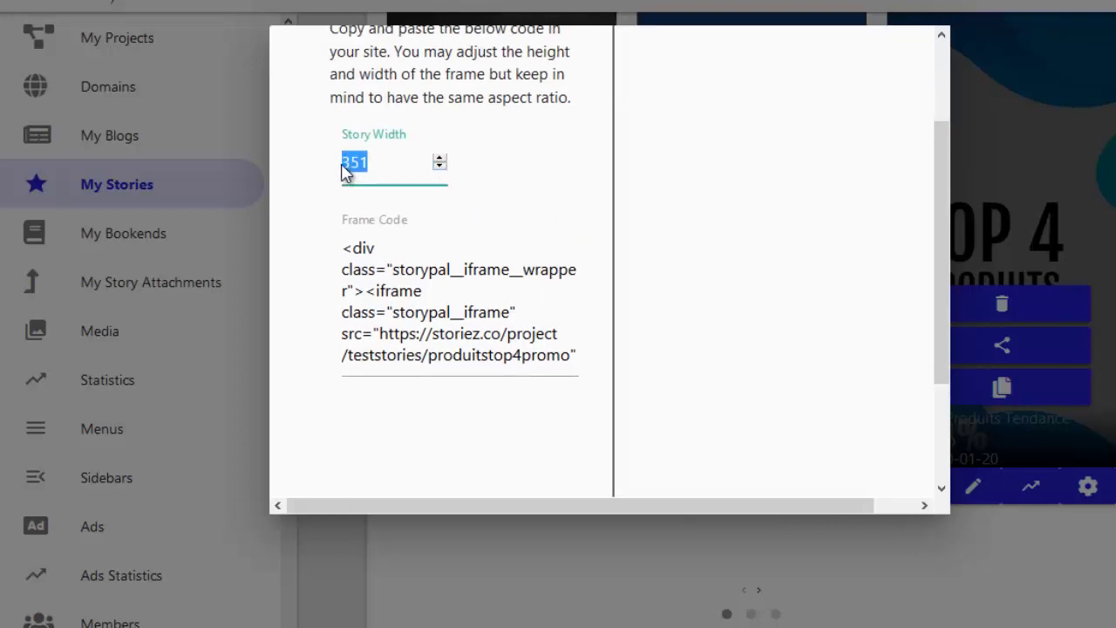
type("300")
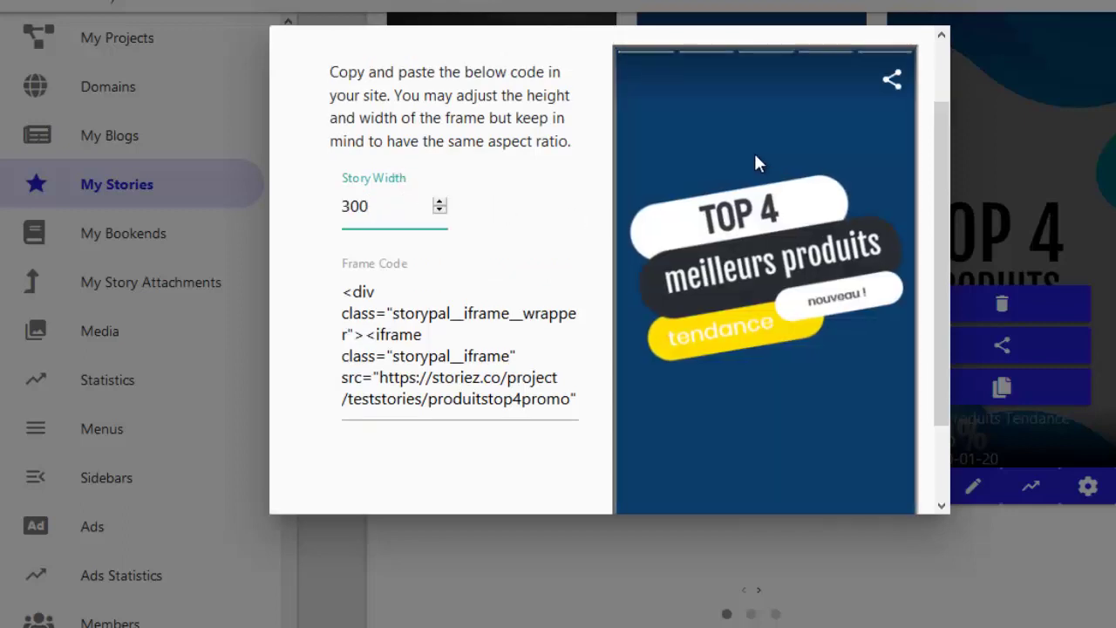
scroll(765, 187, "down", 1)
scroll(765, 187, "up", 2)
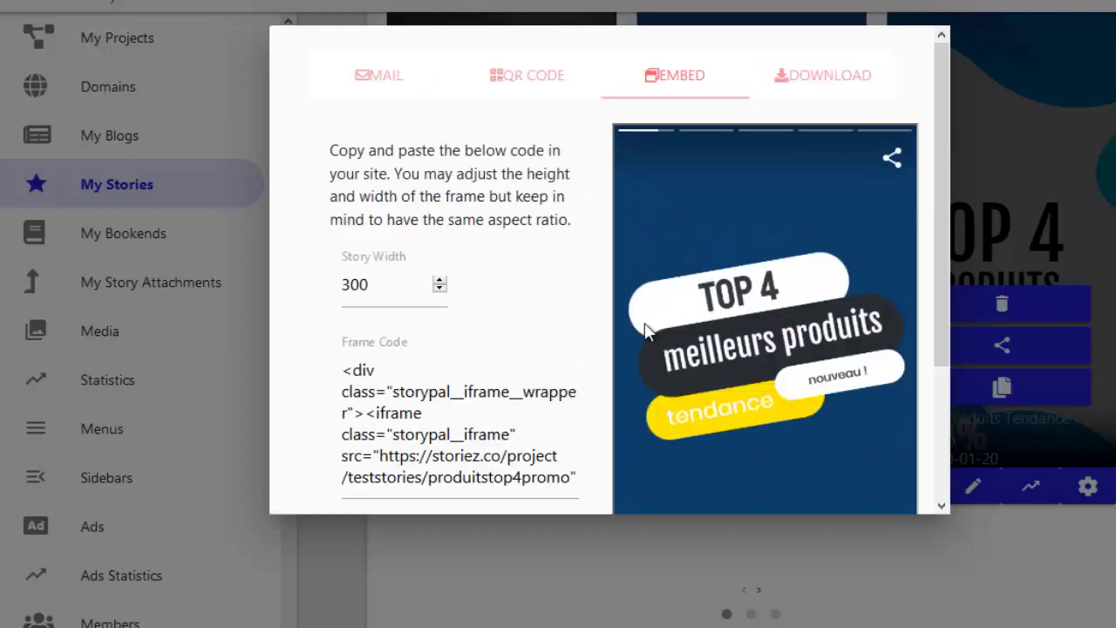
left_click(548, 449)
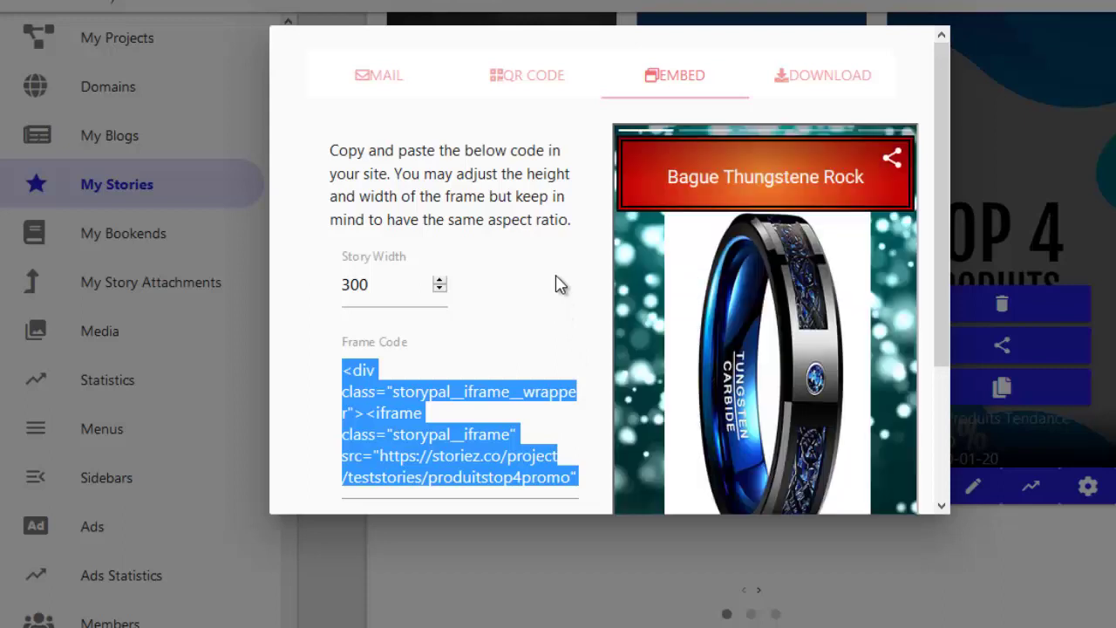
left_click(558, 287)
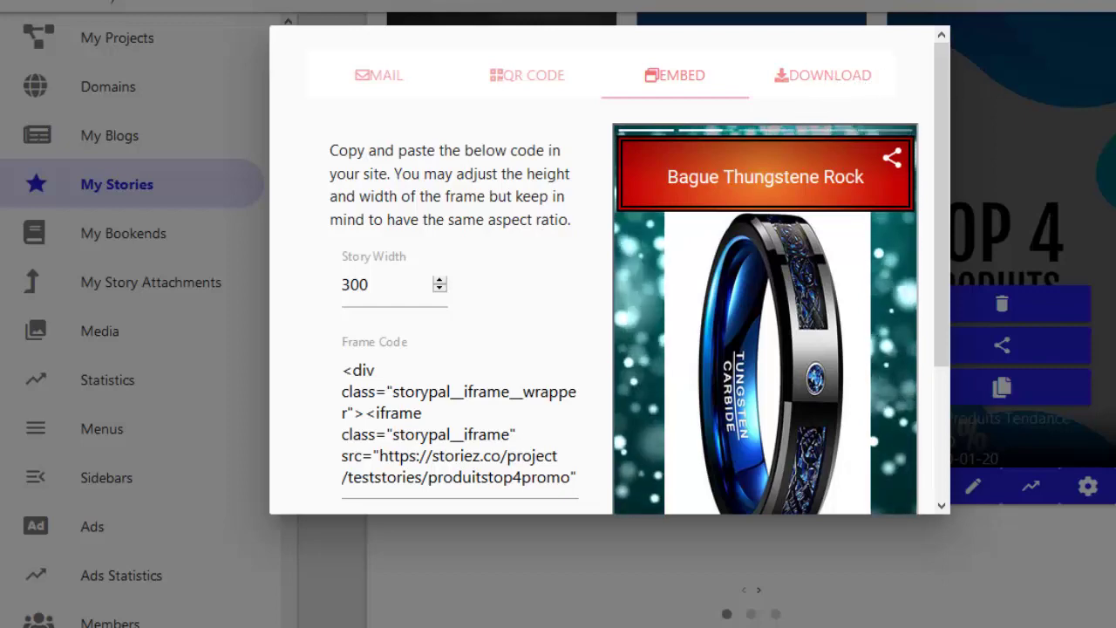
Start a shared-stories element with Top 4 Produits Tendance, Logiciel Story Plus Démo, Restaurant Italien Bio, Logiciel Storie Plus Offre Speciale and Recette Pizza 3 Fromages.
left_click(260, 131)
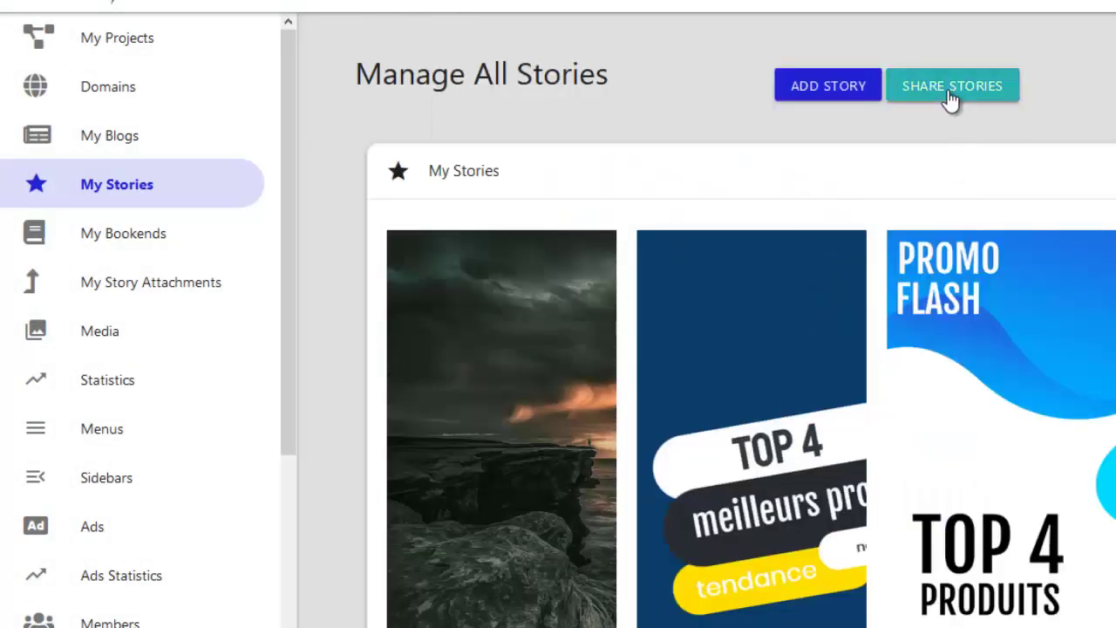
left_click(947, 98)
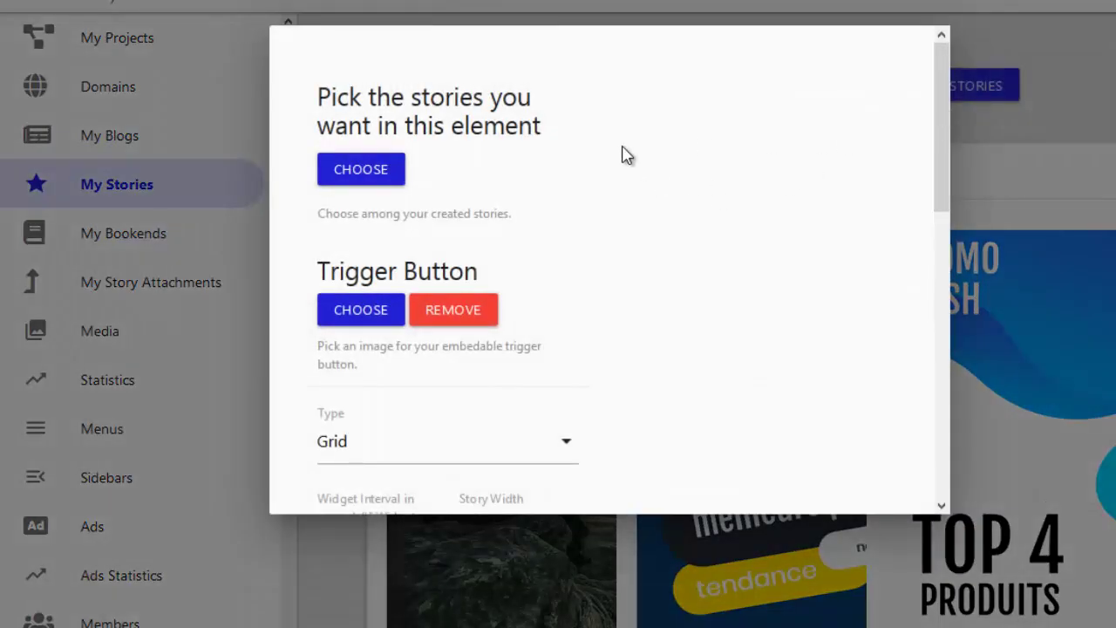
left_click(354, 178)
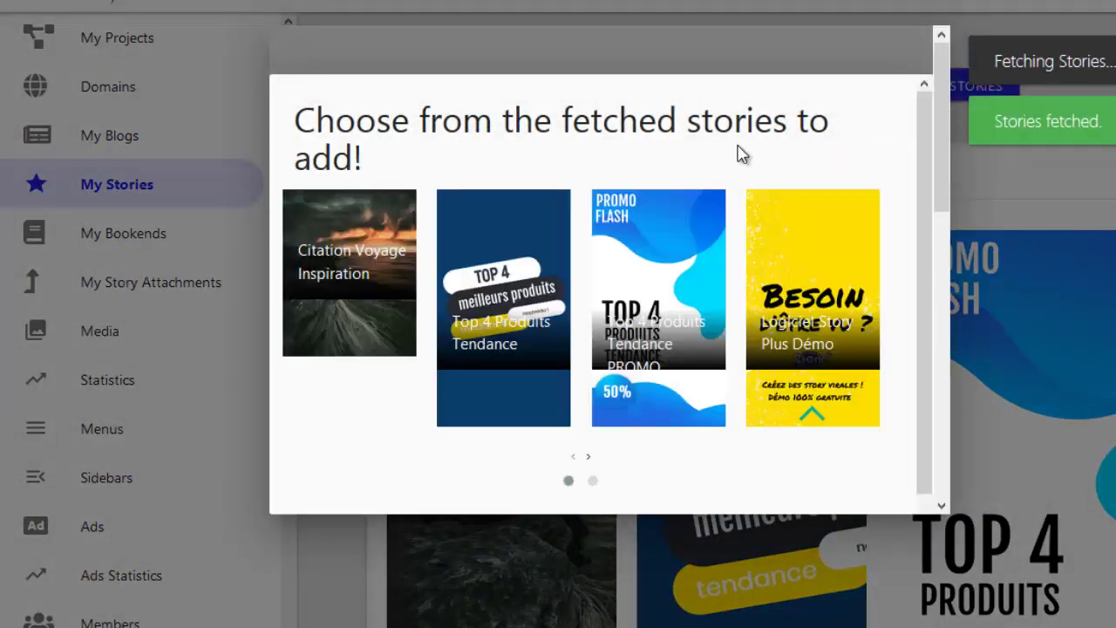
scroll(570, 266, "down", 1)
left_click(504, 262)
left_click(826, 254)
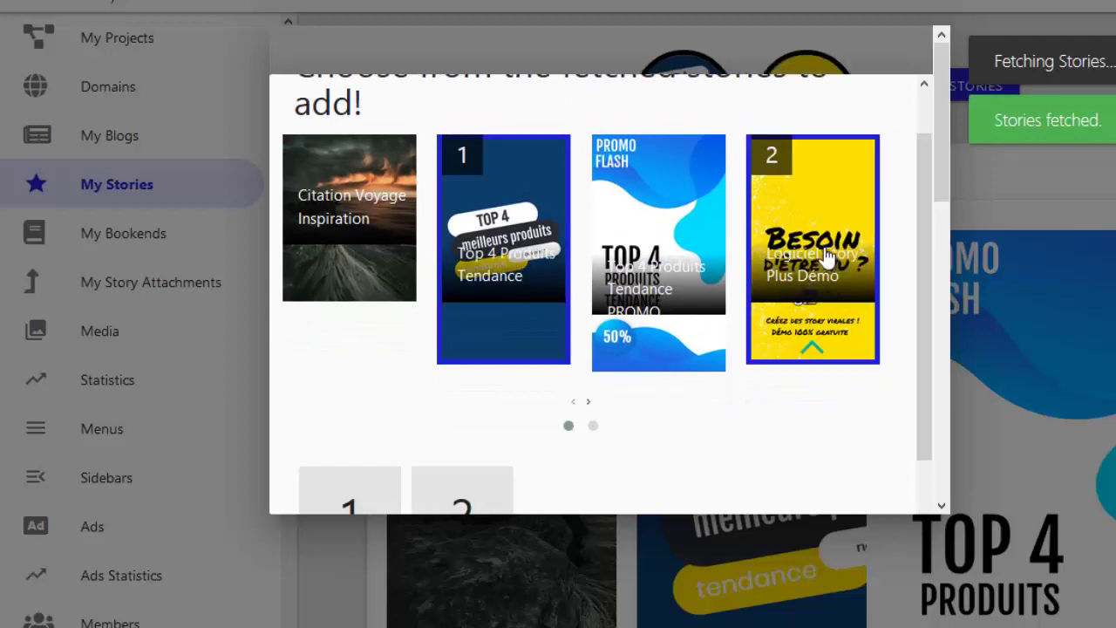
left_click(588, 401)
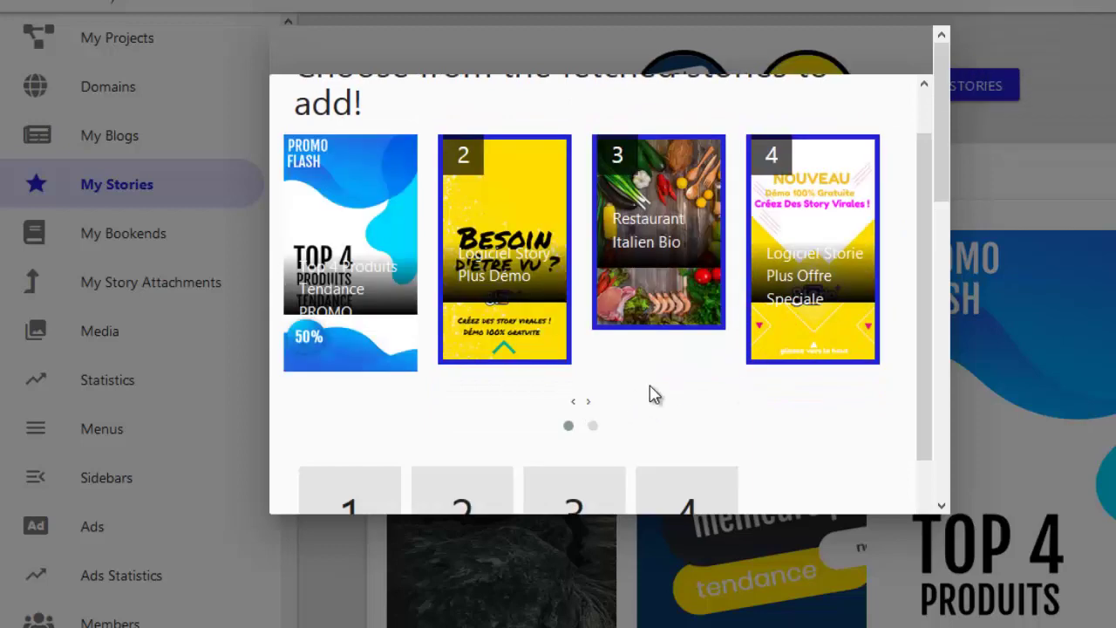
left_click(589, 402)
left_click(794, 226)
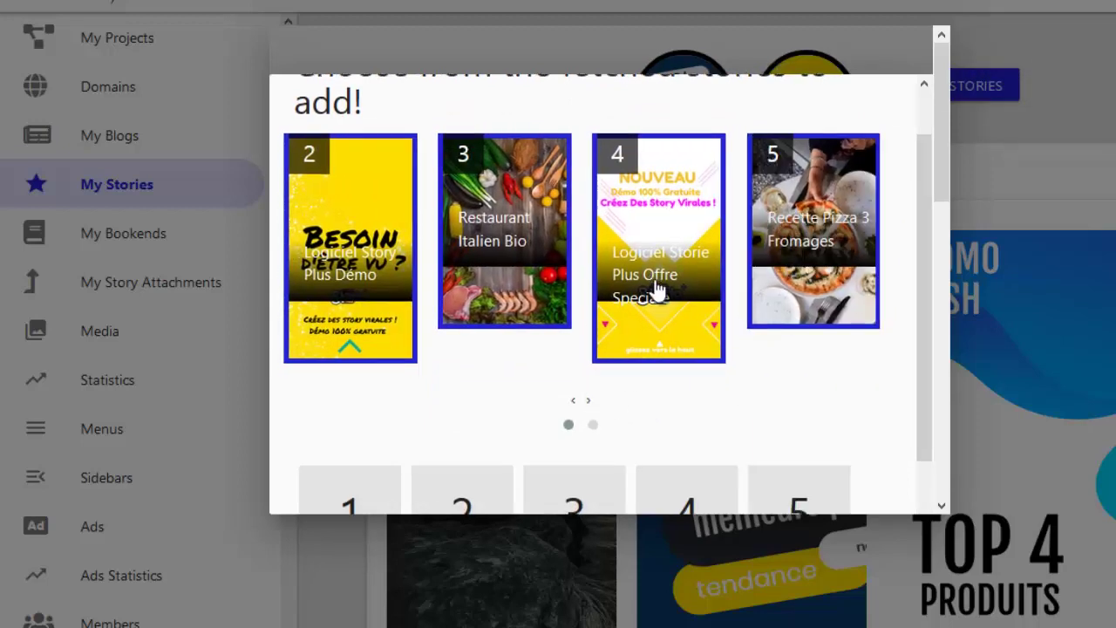
scroll(846, 411, "down", 5)
scroll(877, 218, "up", 3)
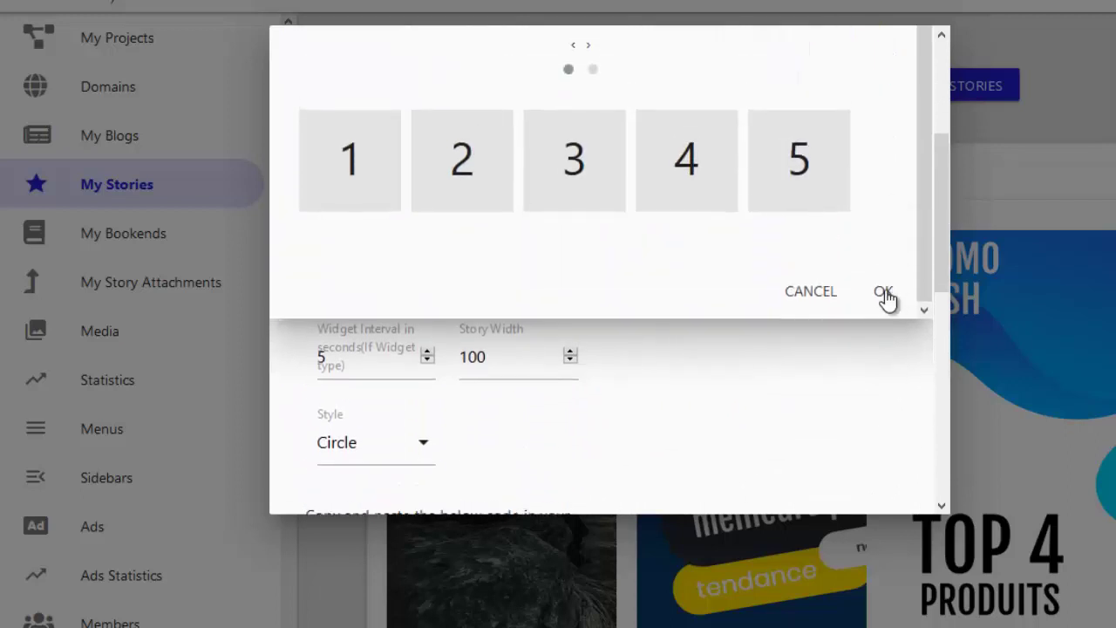
left_click(883, 293)
Check the grid preview of the chosen stories, and set the element's type to Widget and story width to 300.
scroll(610, 292, "down", 2)
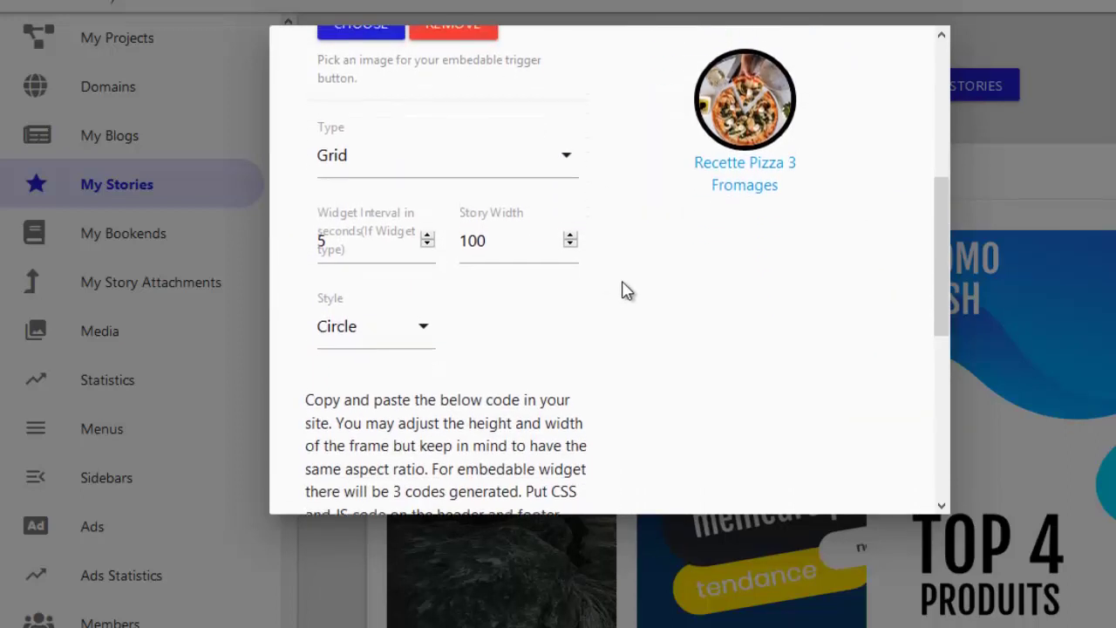
scroll(616, 287, "up", 5)
scroll(659, 410, "down", 3)
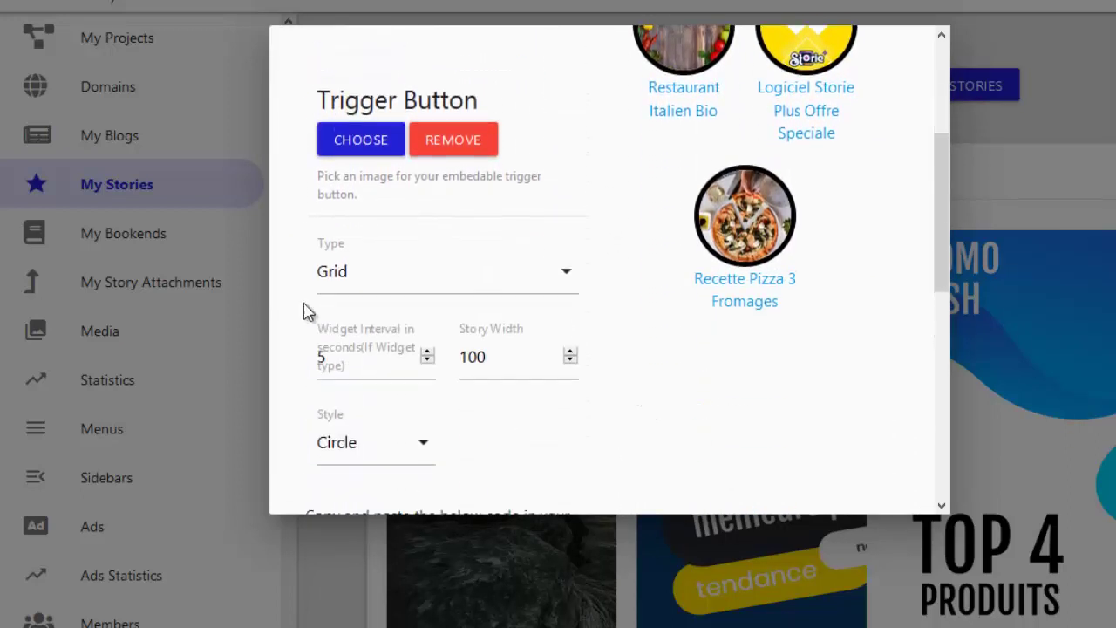
scroll(555, 283, "up", 3)
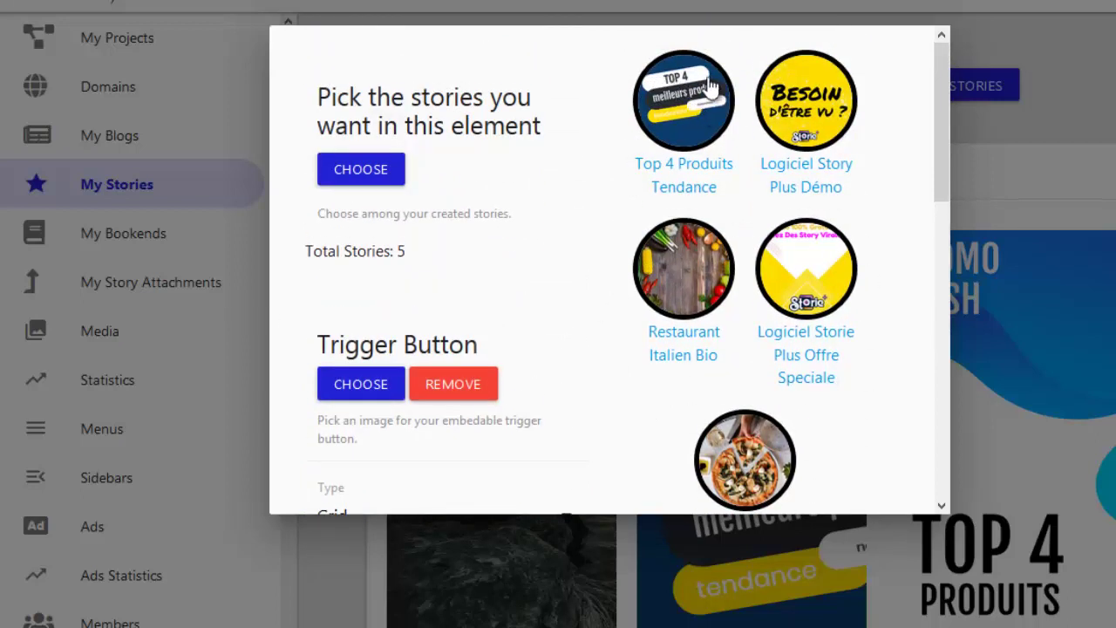
scroll(637, 297, "down", 3)
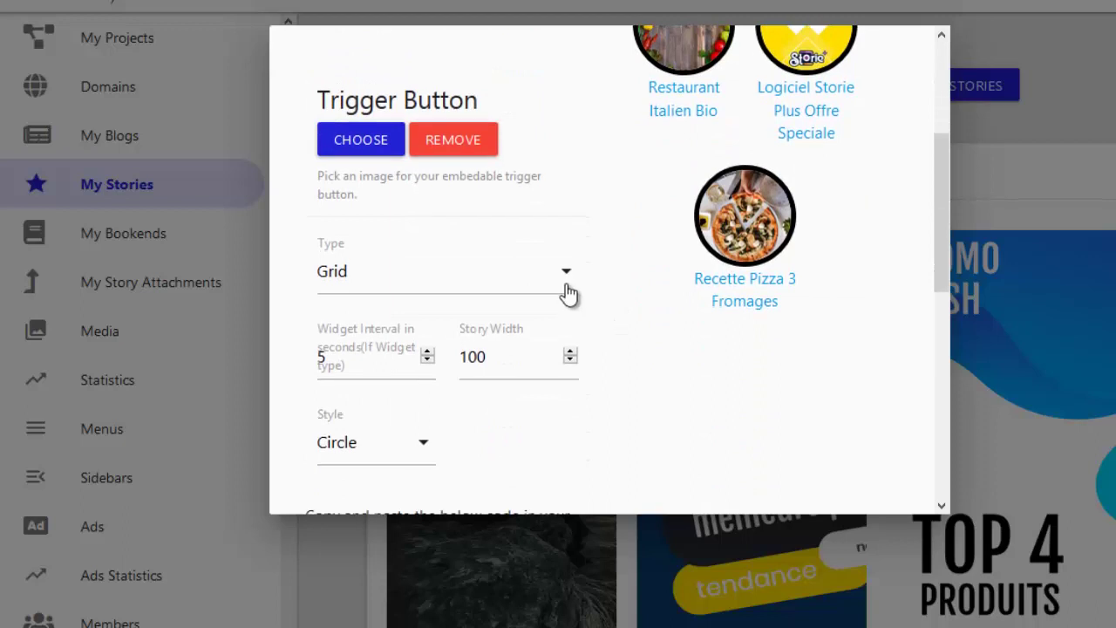
left_click(568, 291)
left_click(368, 377)
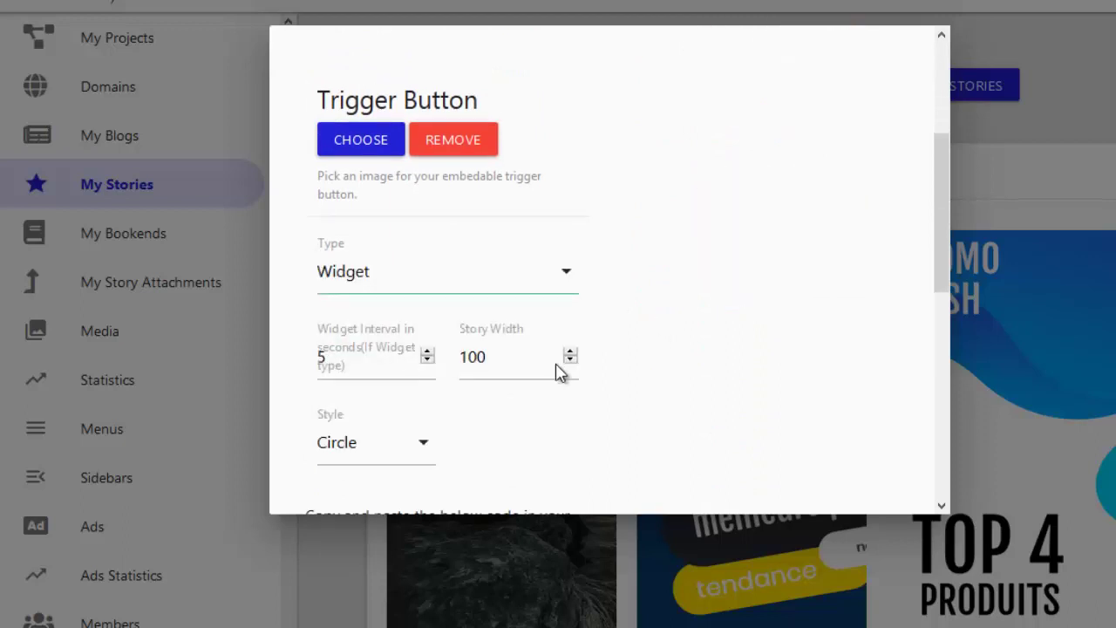
left_click_drag(506, 365, 439, 364)
type("300")
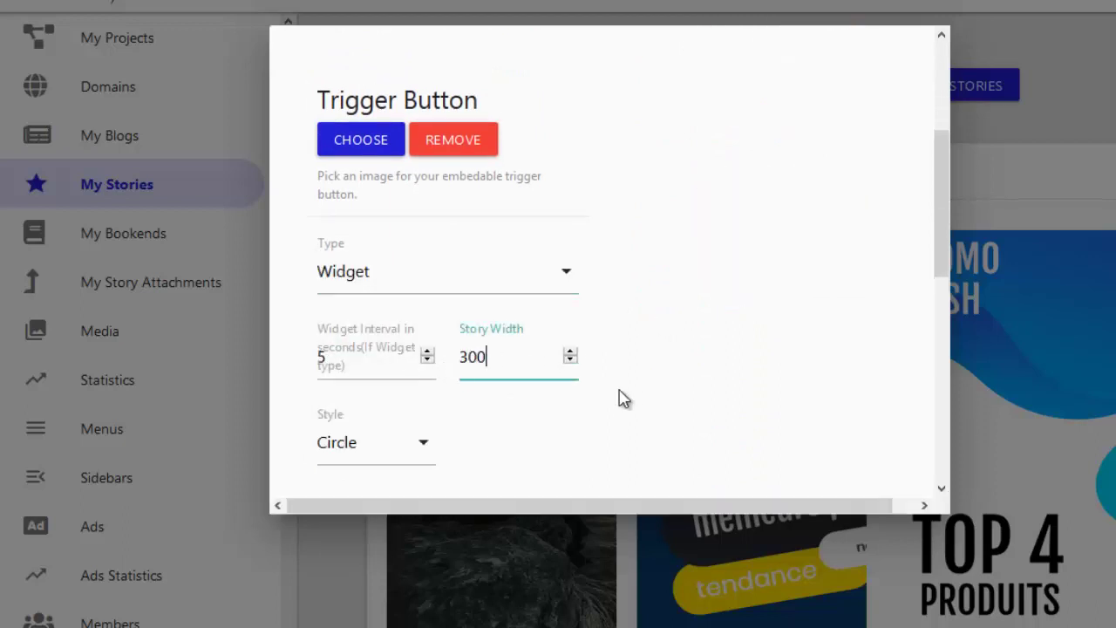
left_click(620, 396)
Preview the widget by switching between its stories, including "Logiciel Story Plus Démo" and "Restaurant Italien Bio".
scroll(611, 318, "up", 3)
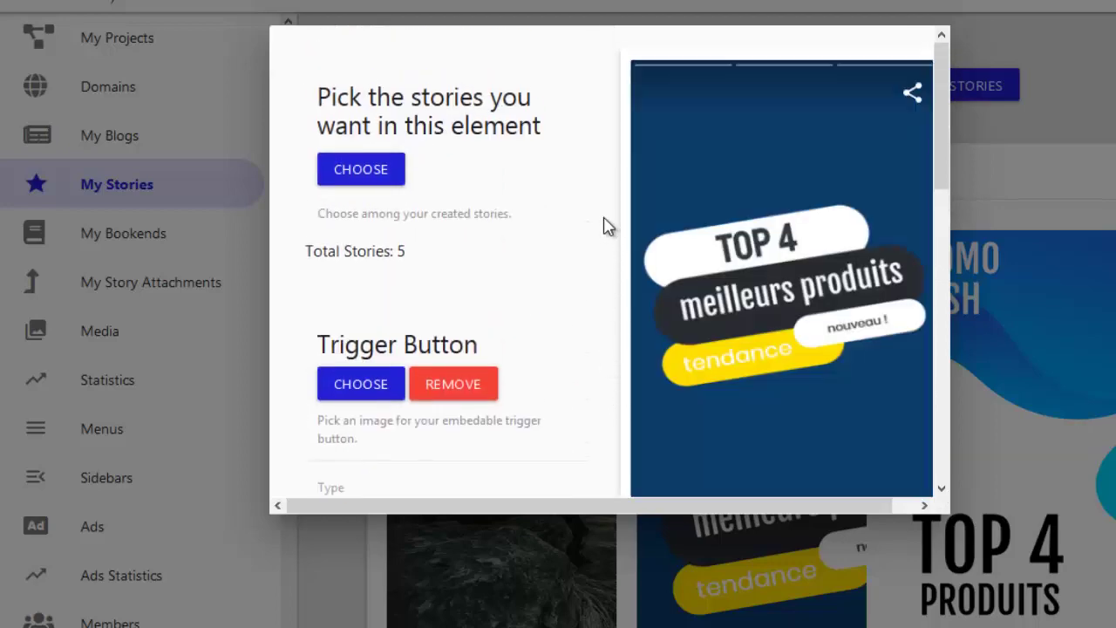
scroll(811, 274, "down", 4)
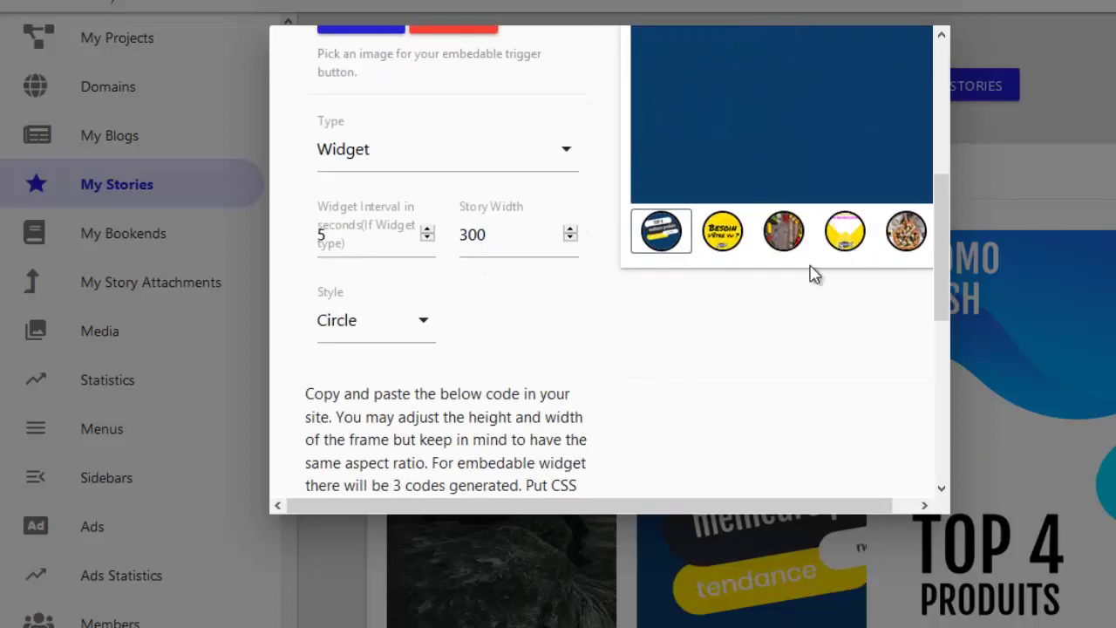
left_click(731, 247)
scroll(817, 316, "up", 3)
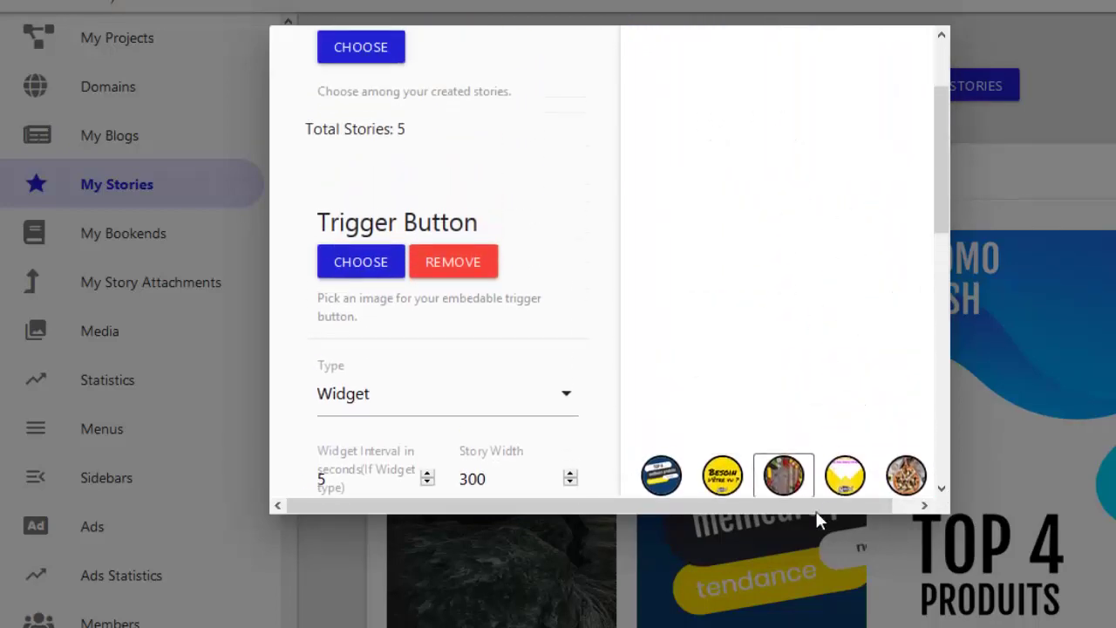
left_click(787, 474)
scroll(771, 218, "up", 2)
scroll(784, 236, "down", 3)
scroll(775, 219, "up", 3)
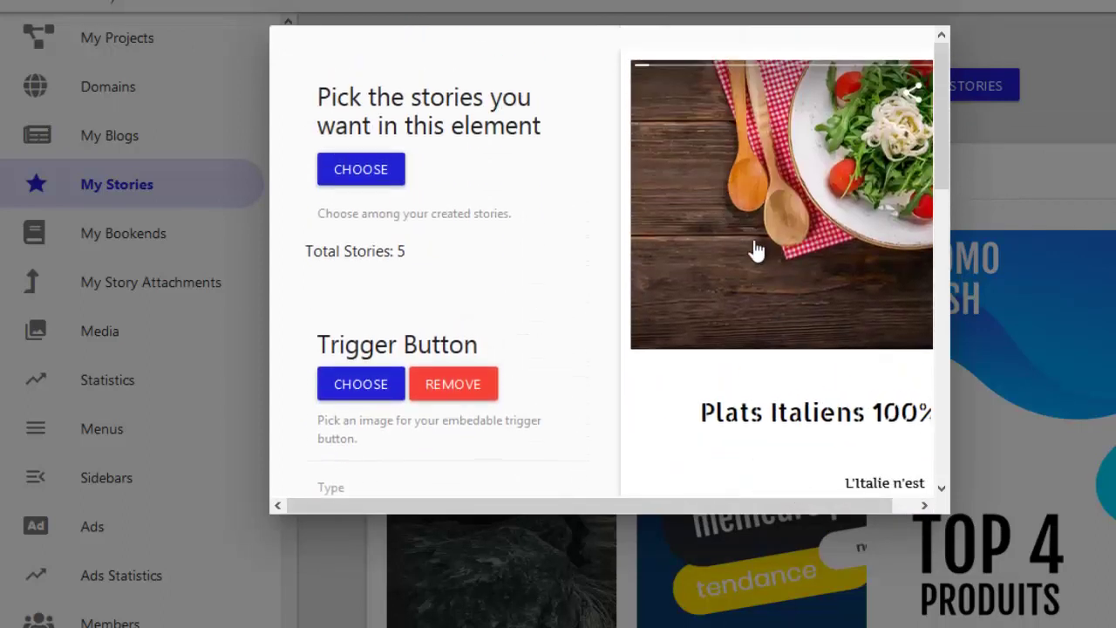
scroll(613, 227, "down", 2)
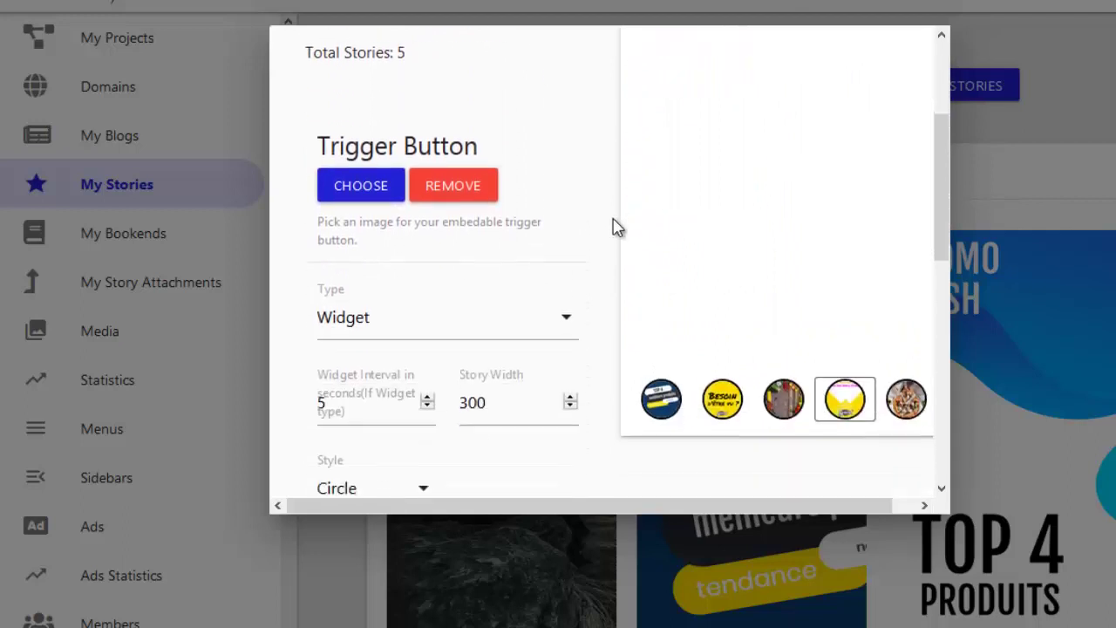
Look over the widget's embed code instructions and set the thumbnail style to Square.
scroll(615, 235, "down", 5)
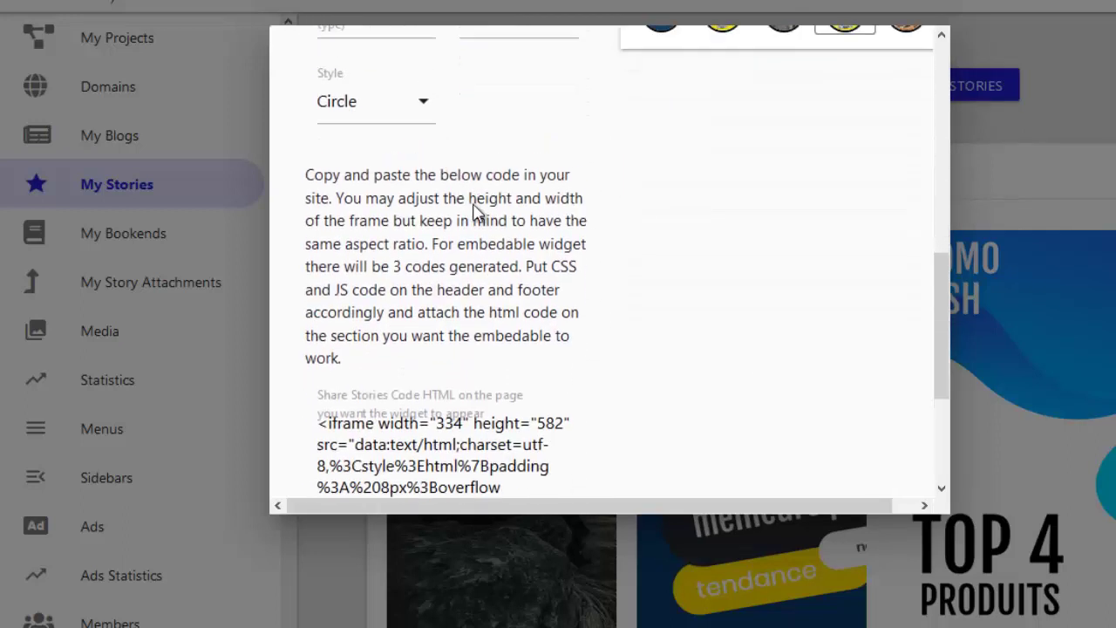
scroll(478, 213, "up", 3)
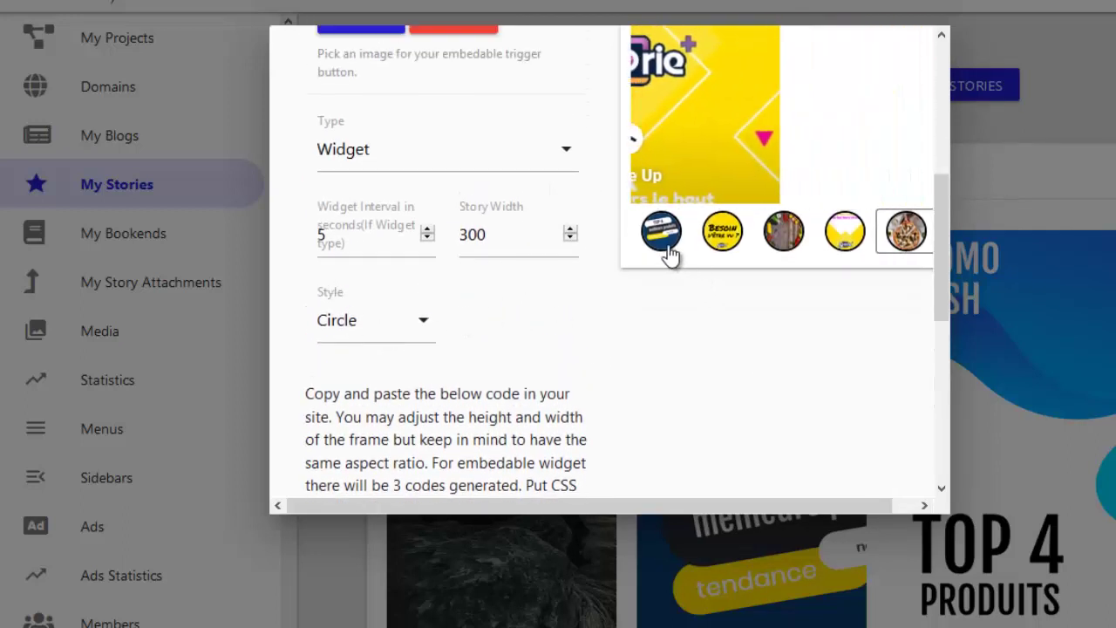
left_click(413, 334)
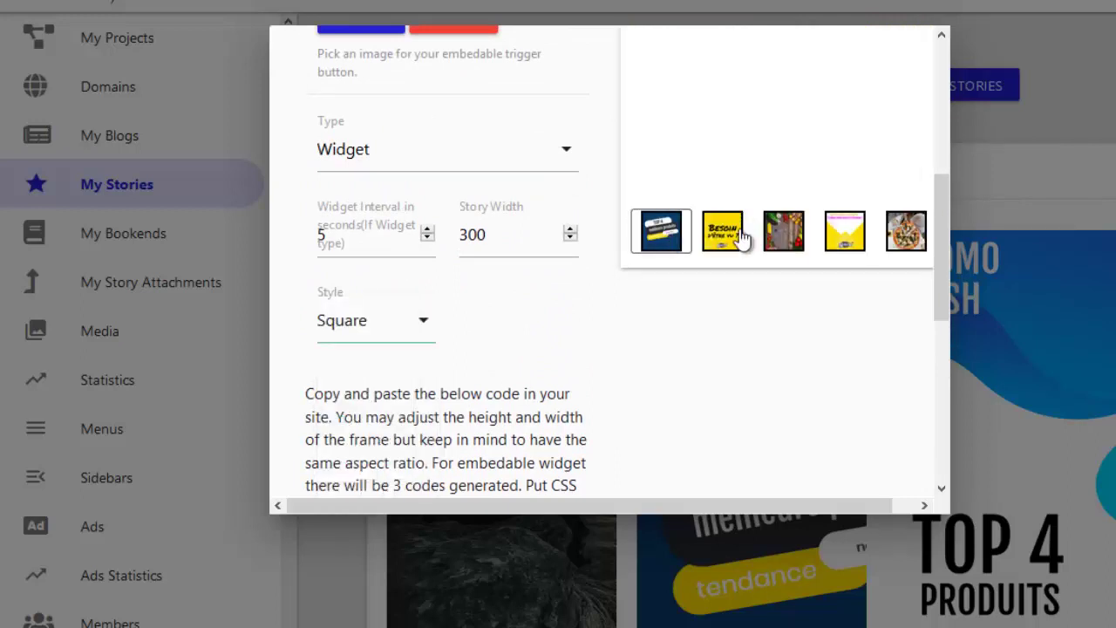
Set the widget's thumbnail style to Rectangle.
left_click(423, 323)
scroll(424, 367, "down", 3)
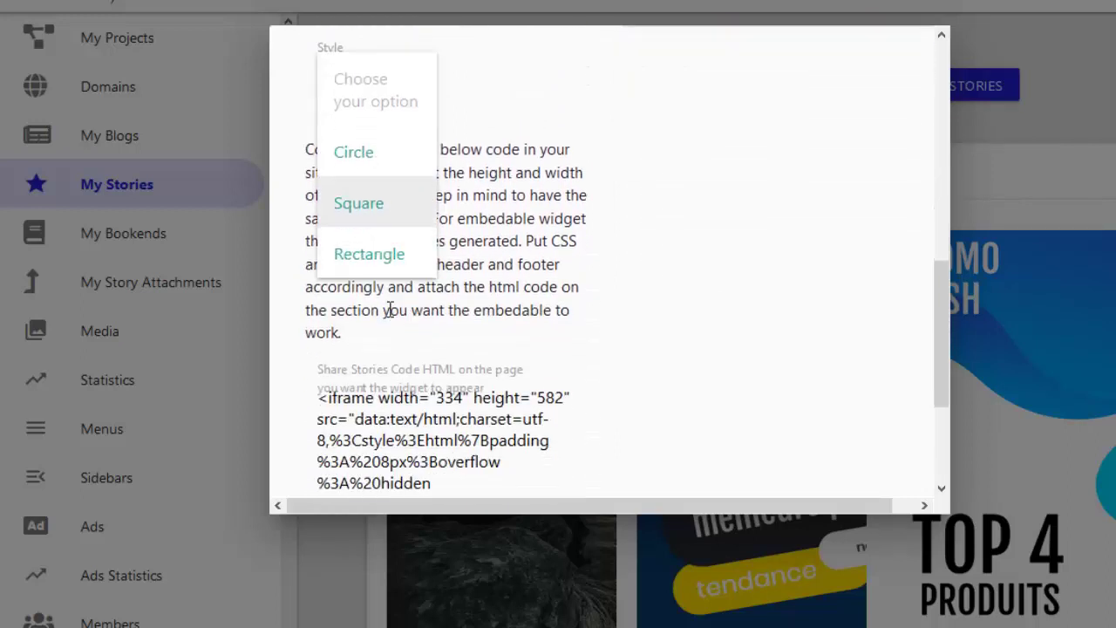
left_click(375, 261)
scroll(453, 264, "up", 2)
scroll(548, 257, "down", 4)
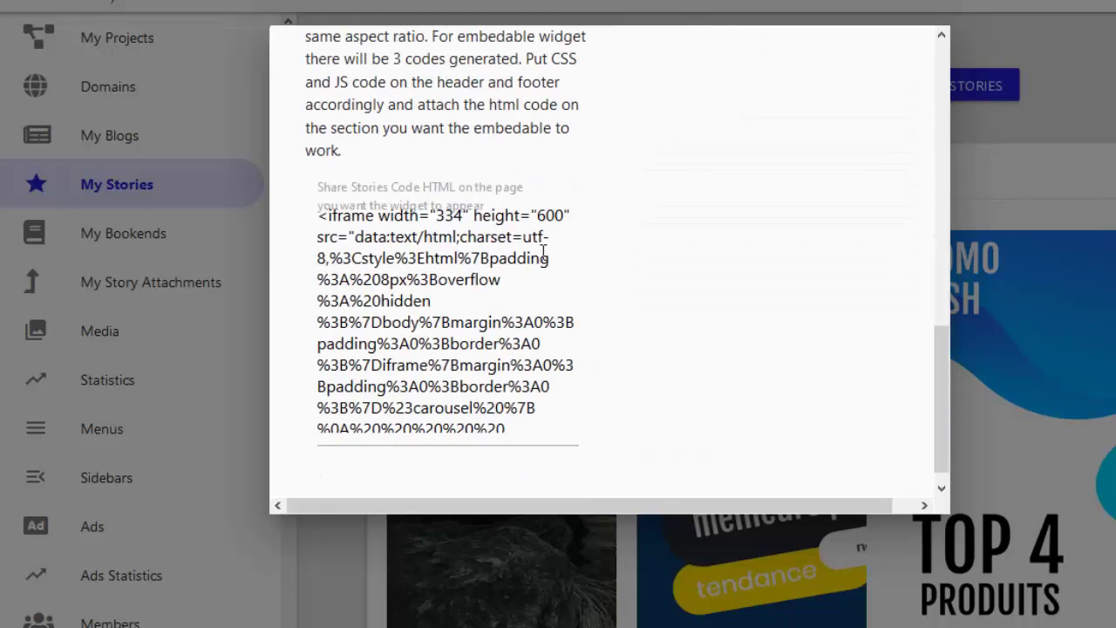
Select the whole HTML share code generated for the widget.
left_click(411, 268)
left_click_drag(411, 264, 417, 268)
left_click(498, 267)
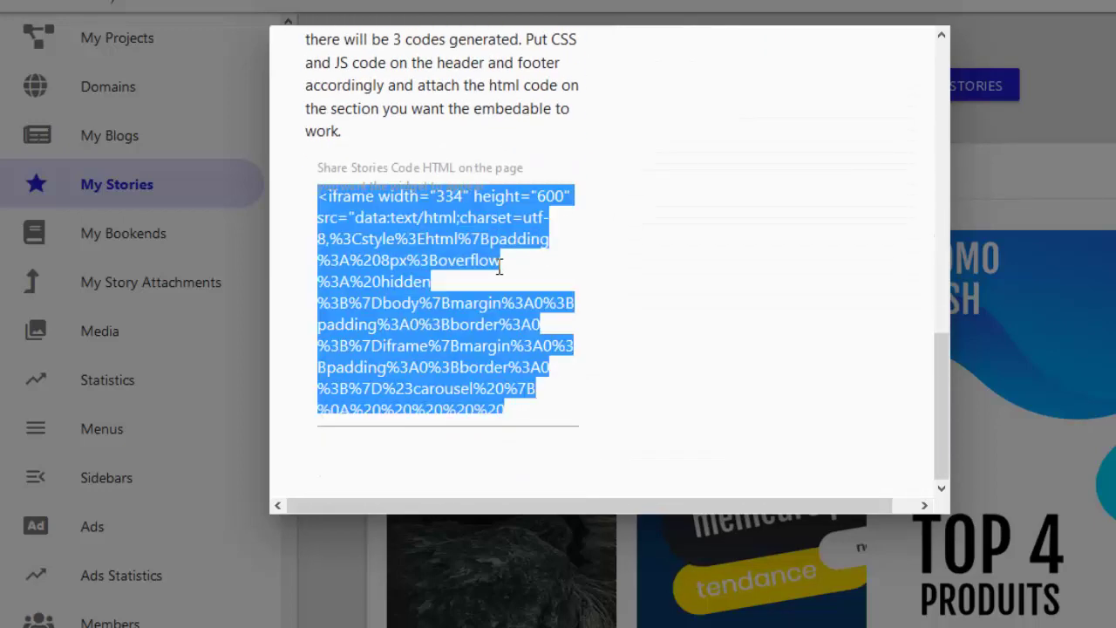
scroll(649, 275, "up", 5)
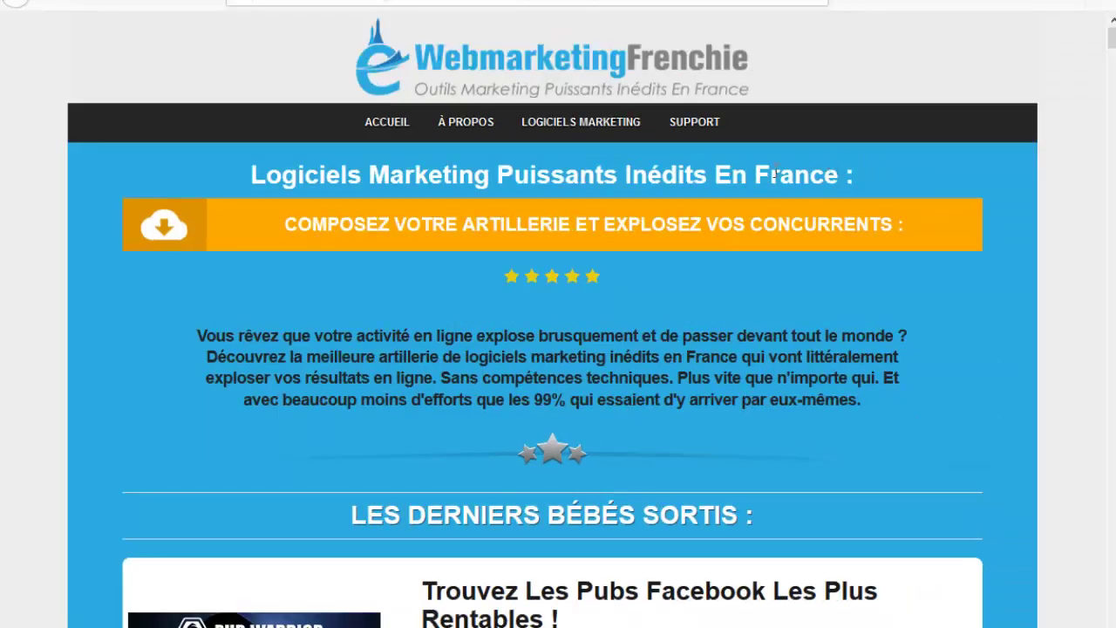
On the Webmarketing Frenchie site, look at the embedded Top 4 story and test the "Acheter !" link of its ring page, returning to the story.
scroll(759, 189, "down", 8)
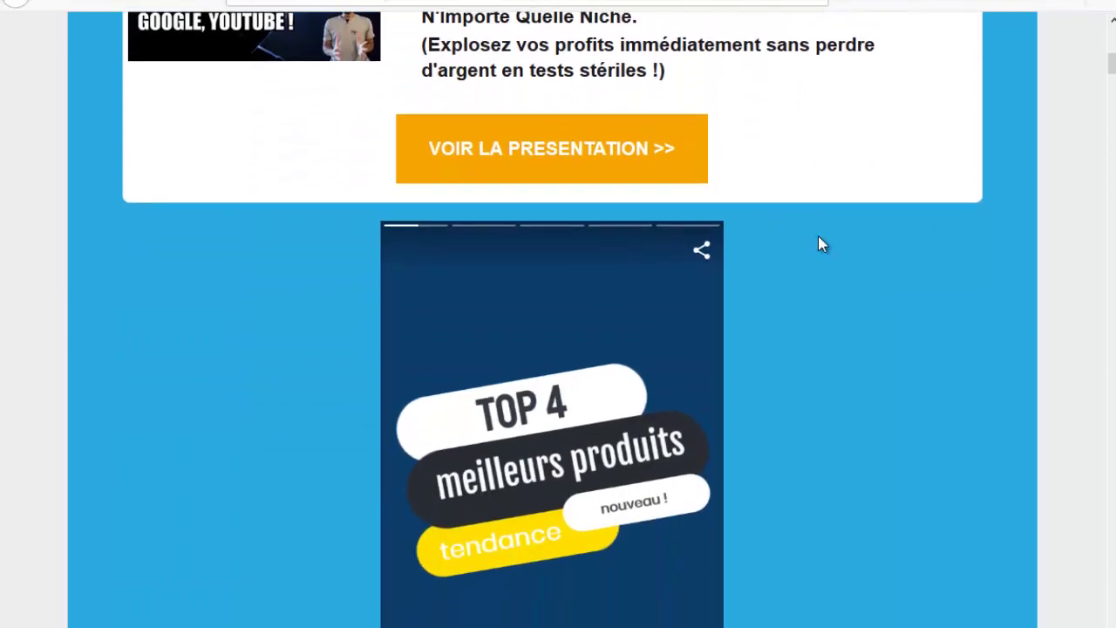
scroll(824, 249, "down", 5)
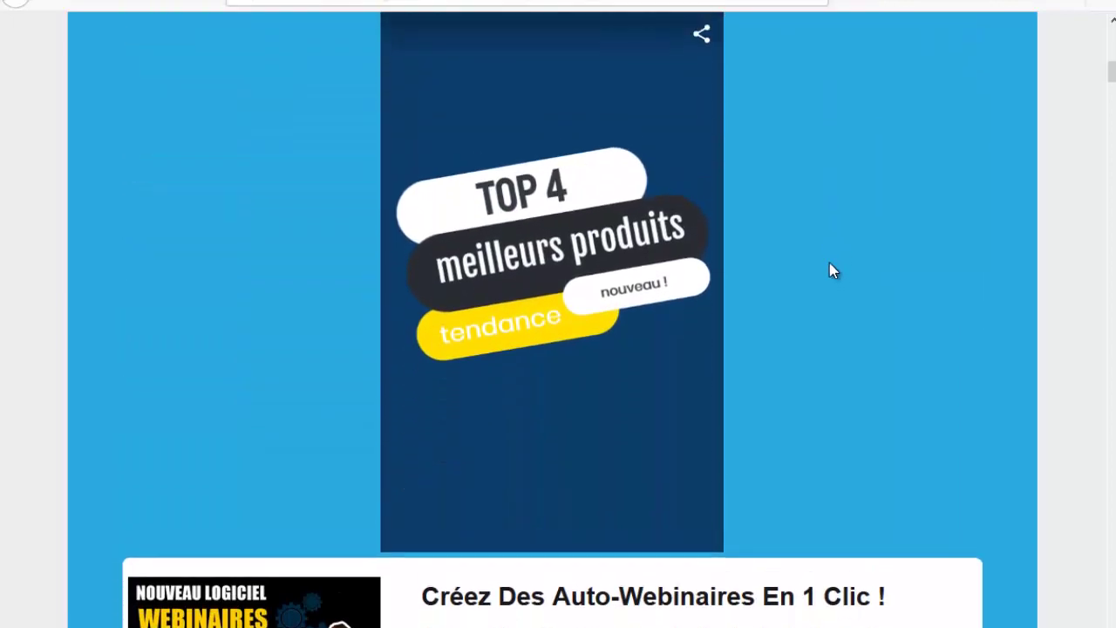
scroll(829, 264, "up", 2)
scroll(798, 338, "down", 2)
scroll(730, 331, "up", 2)
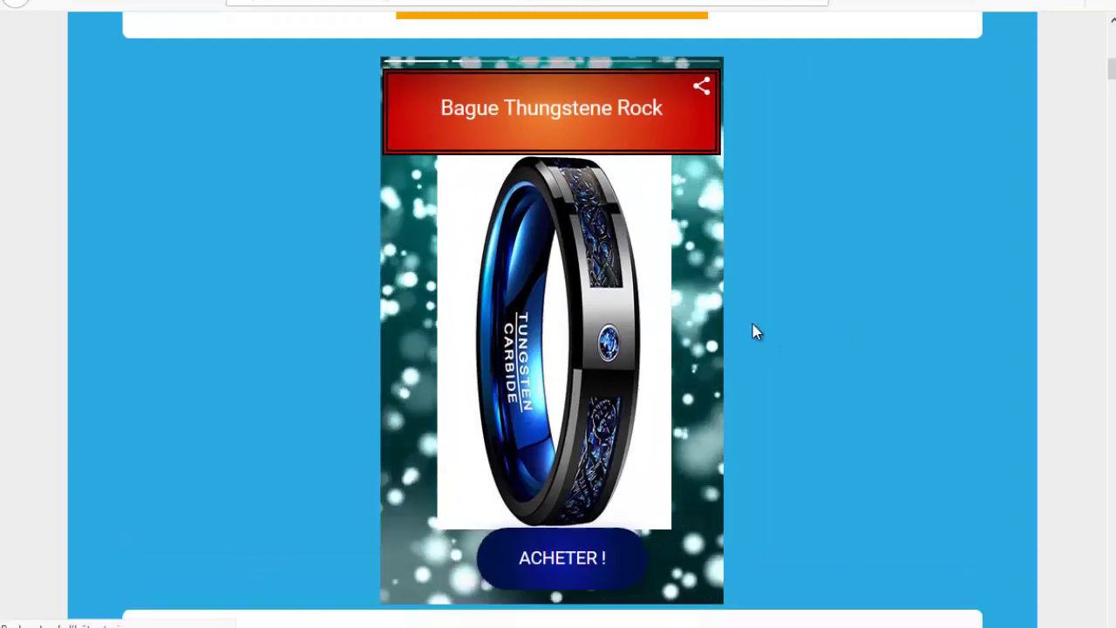
scroll(754, 328, "down", 2)
left_click(574, 495)
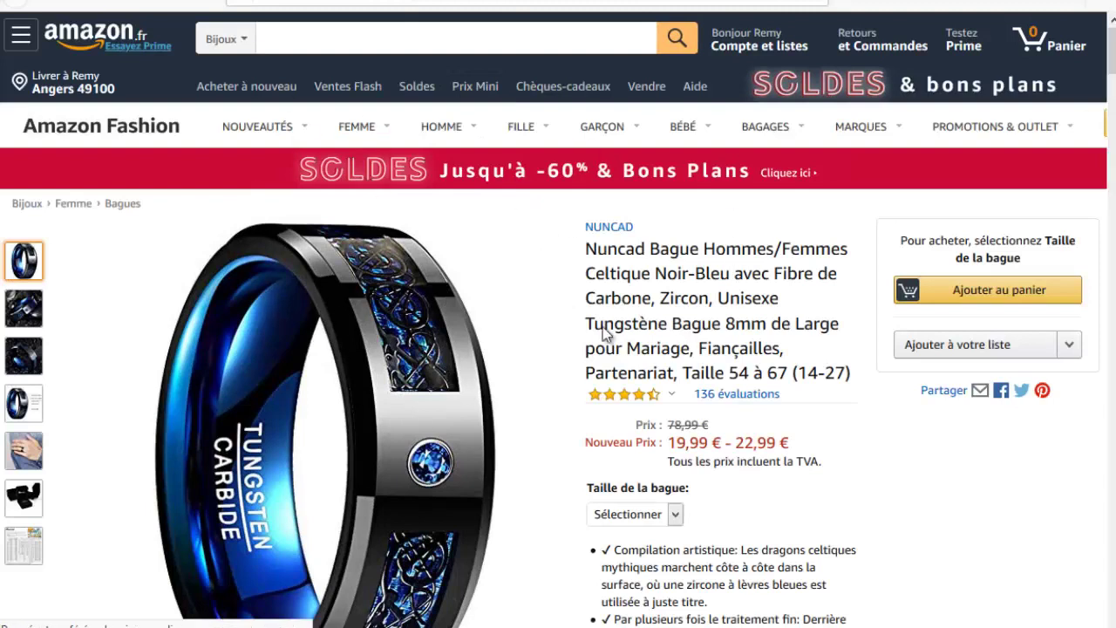
key("alt+Left")
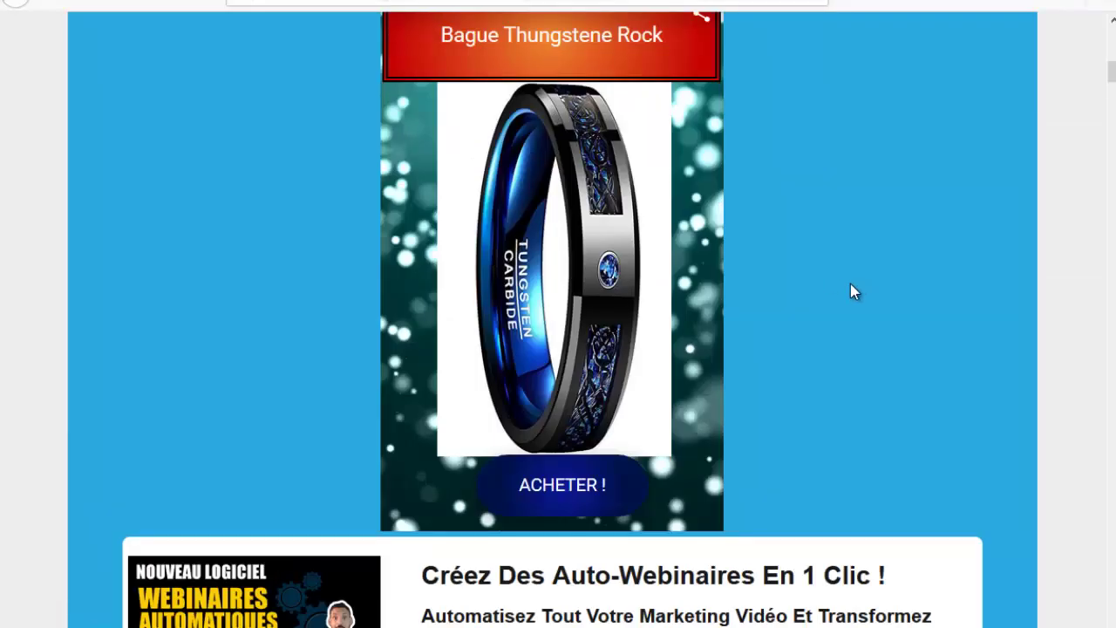
Test the purchase links on the story's "T Shirt Levis Star" and "Montre Connectée" pages, returning to the story after each one.
scroll(784, 235, "down", 1)
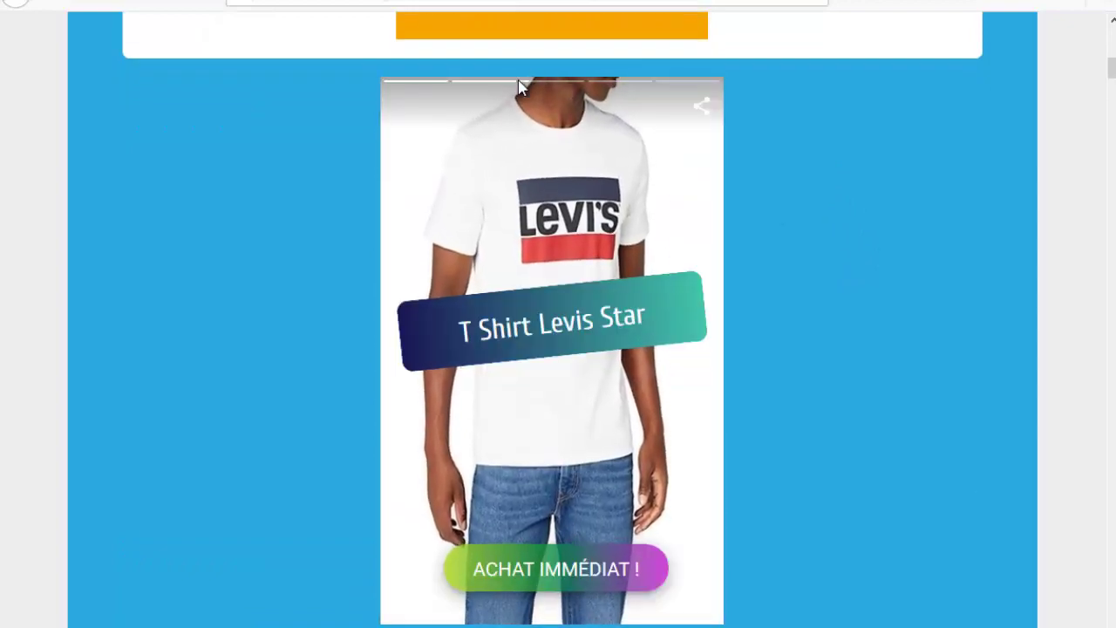
left_click(560, 571)
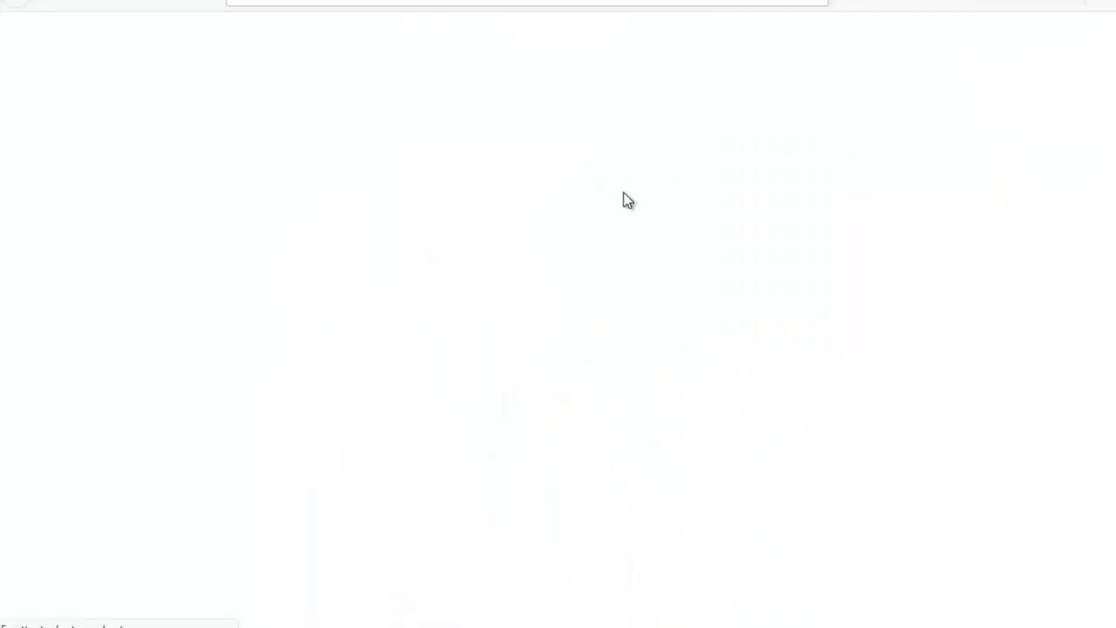
scroll(384, 228, "down", 2)
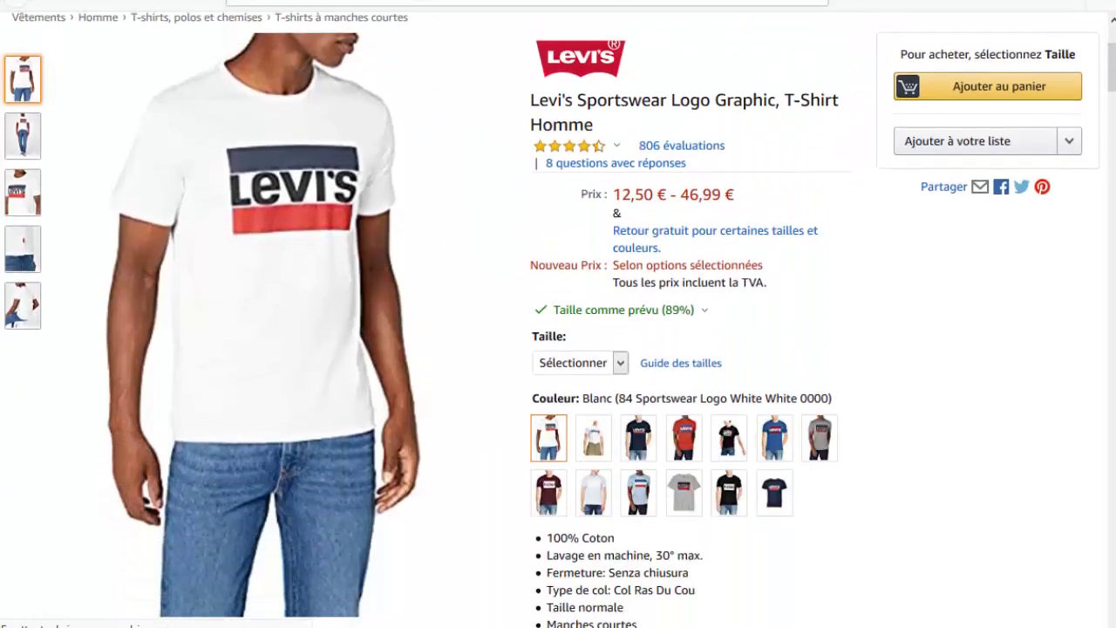
key("alt+Left")
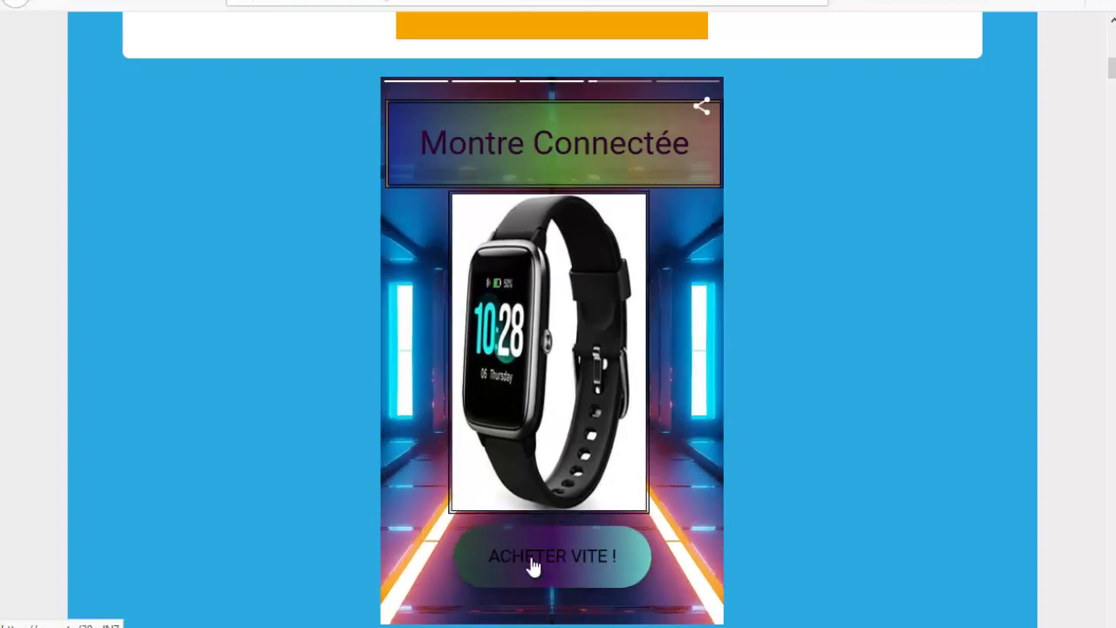
left_click(533, 565)
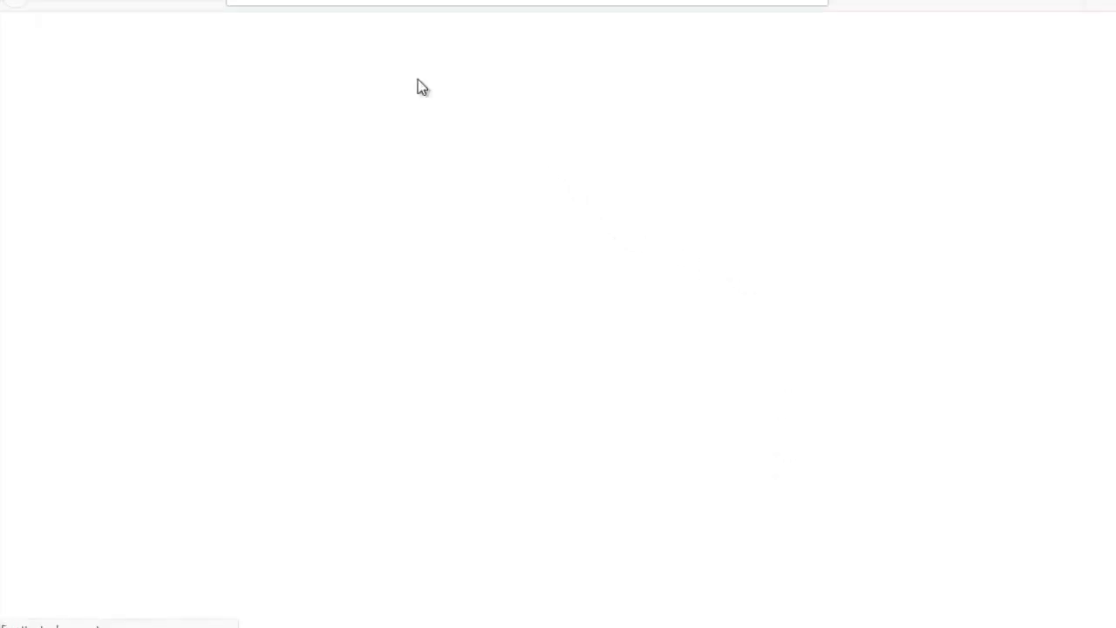
key("alt+Left")
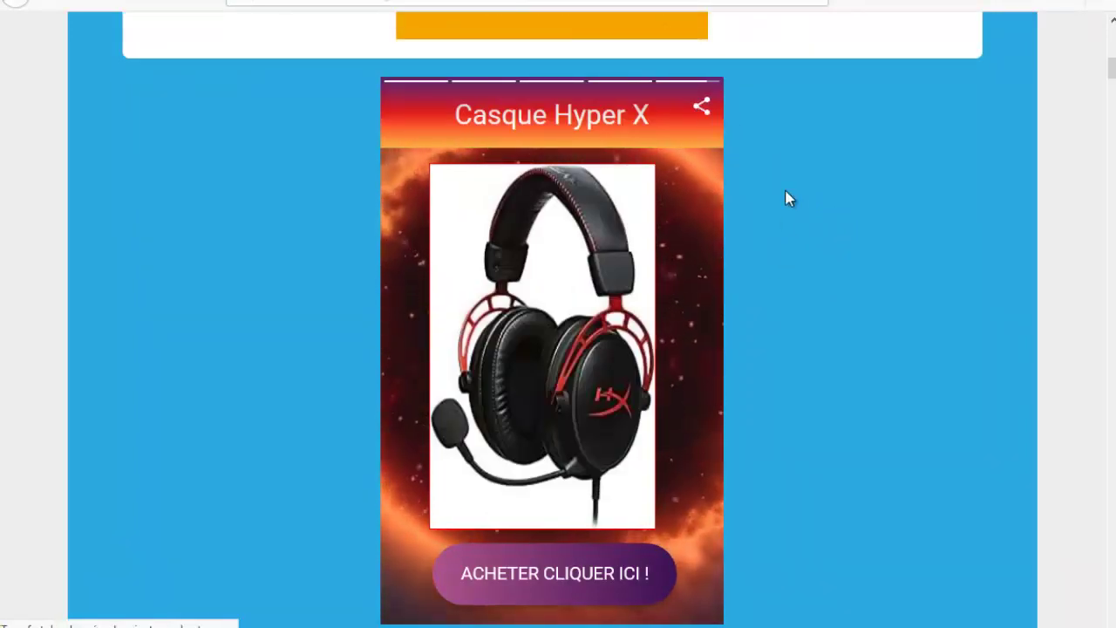
Look over the row of round story thumbnails and the circle-style widget, and choose the Logiciel Storie Plus Offre Speciale story in the widget.
scroll(787, 199, "down", 10)
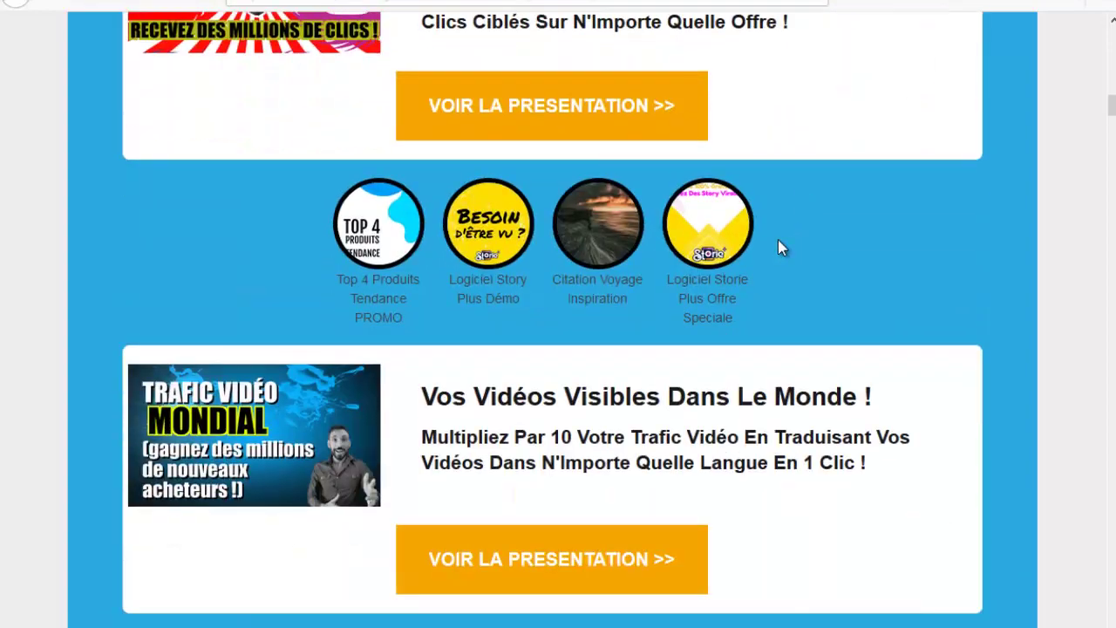
scroll(787, 262, "down", 1)
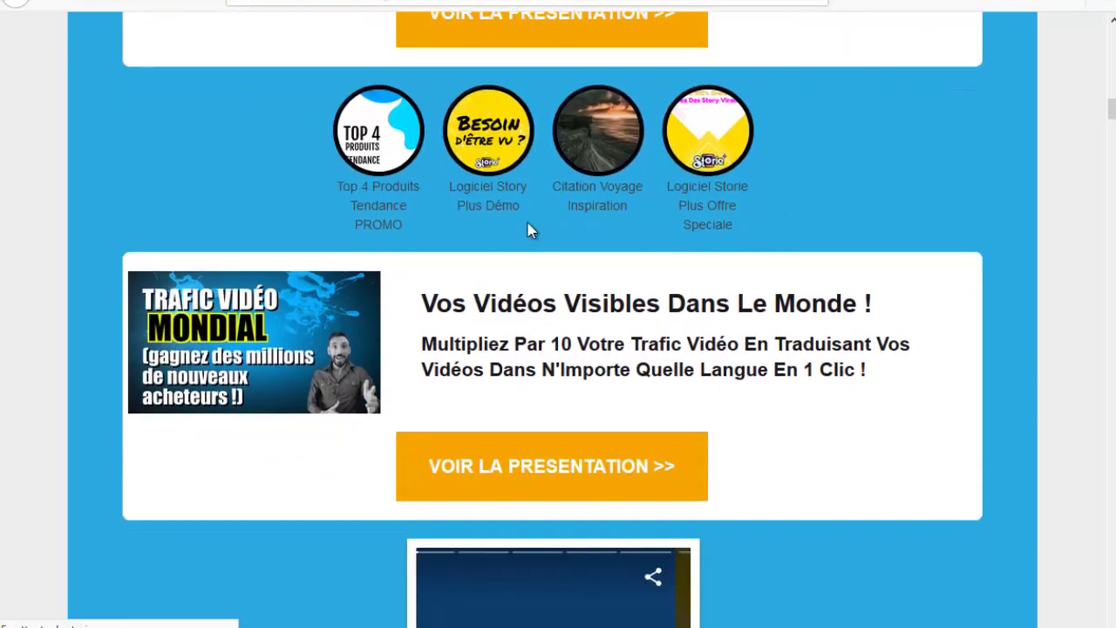
scroll(819, 288, "down", 3)
scroll(819, 289, "up", 4)
scroll(865, 312, "down", 4)
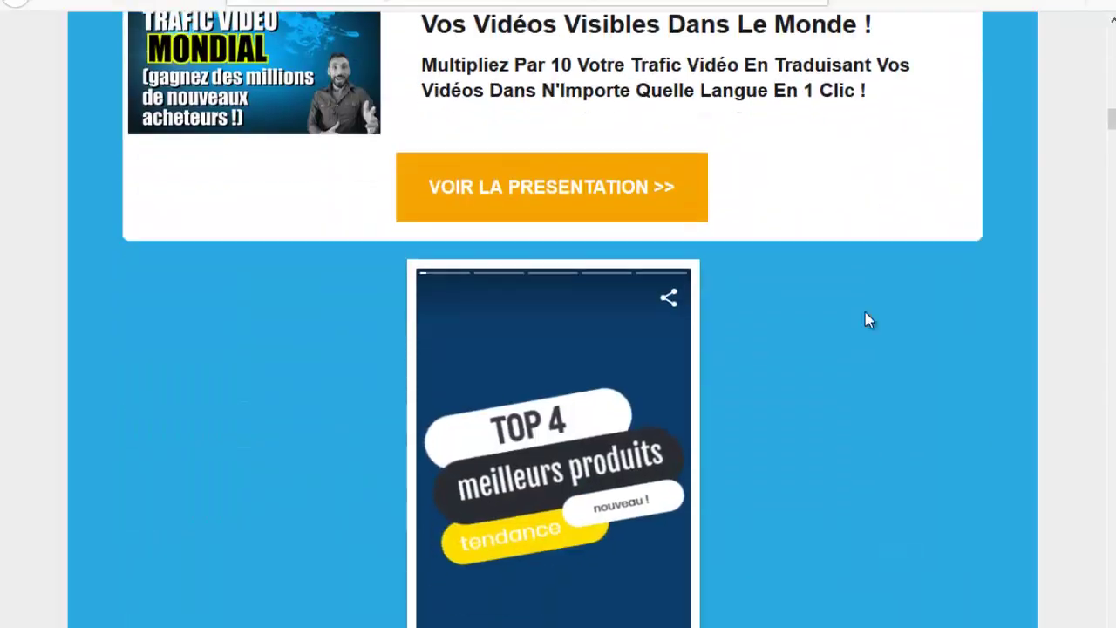
scroll(786, 321, "down", 2)
left_click(667, 582)
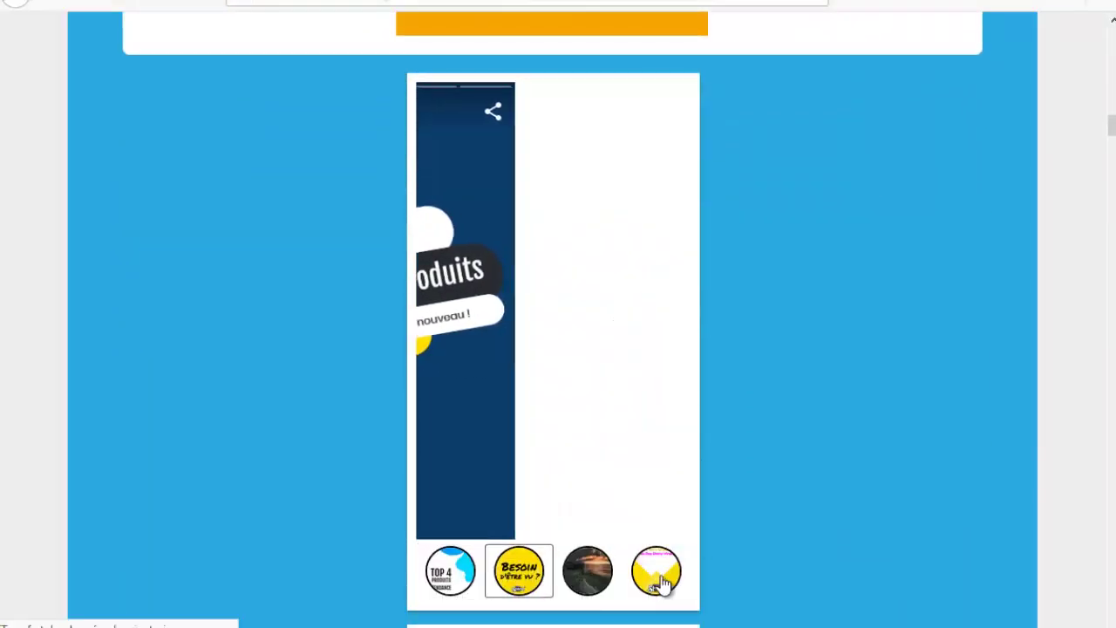
Open the Storie Plus offer story in full view, test the "Logiciel Pub Warrior" link in its sidebar, and close the sidebar.
left_click(581, 366)
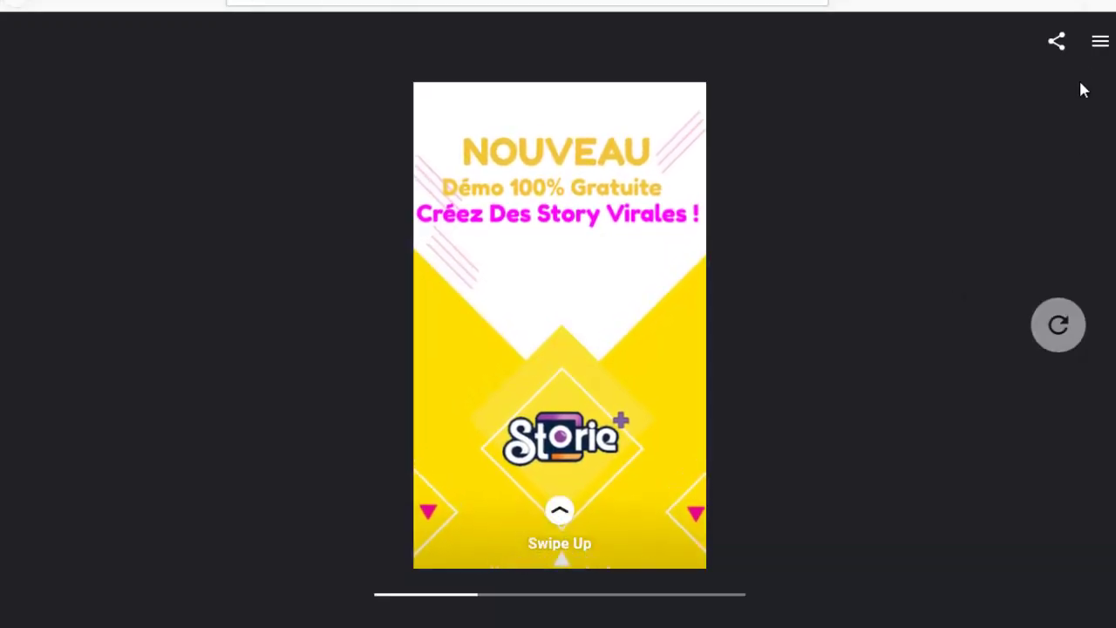
left_click(1100, 42)
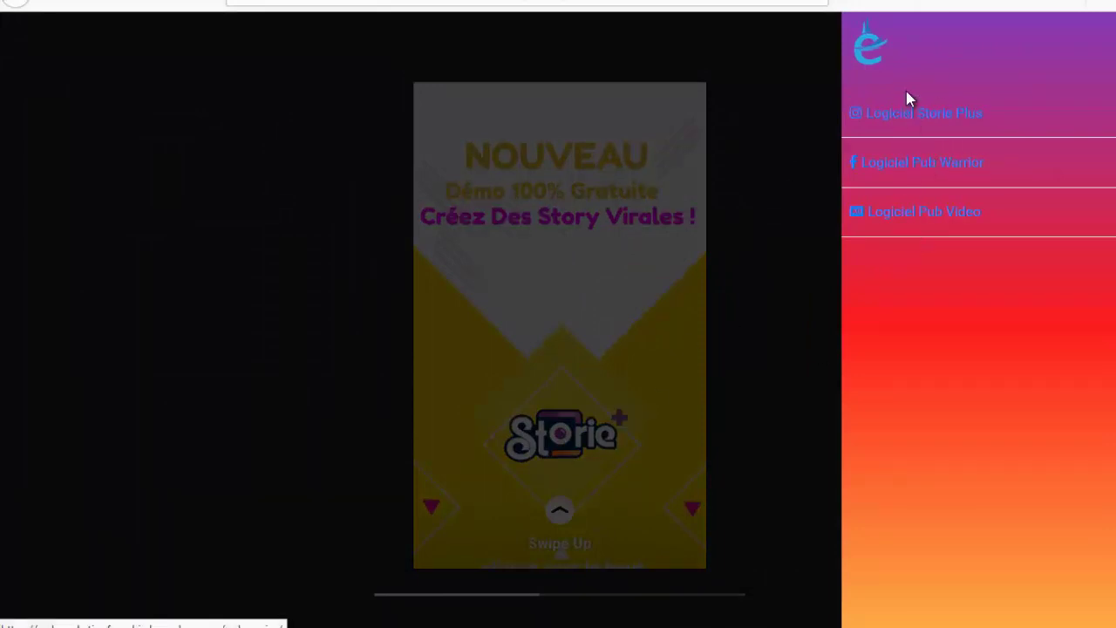
left_click(909, 165)
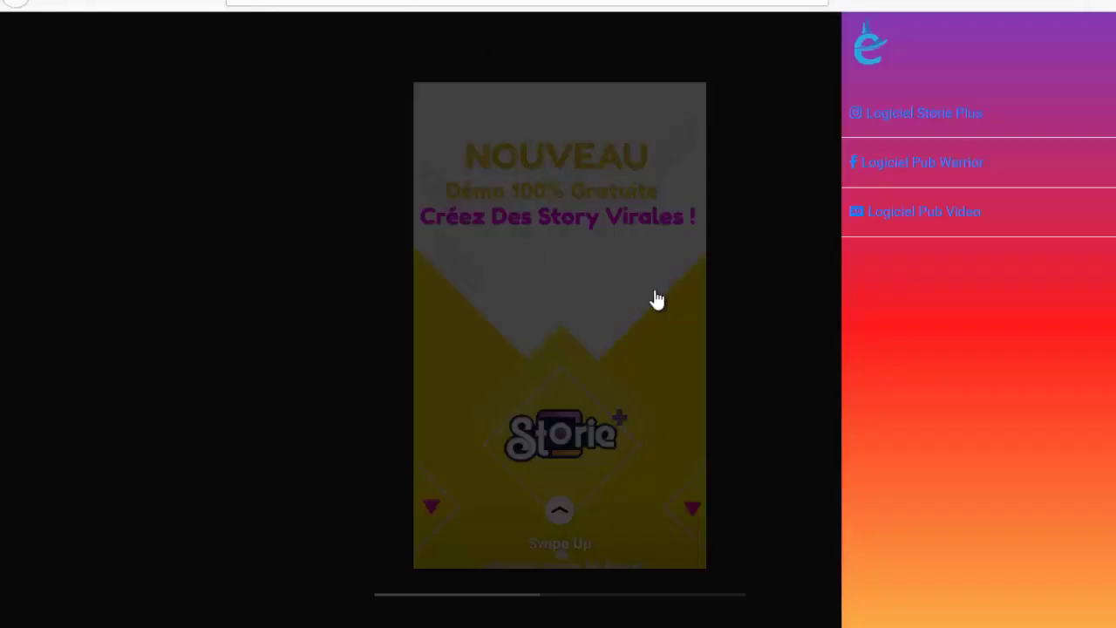
left_click(713, 407)
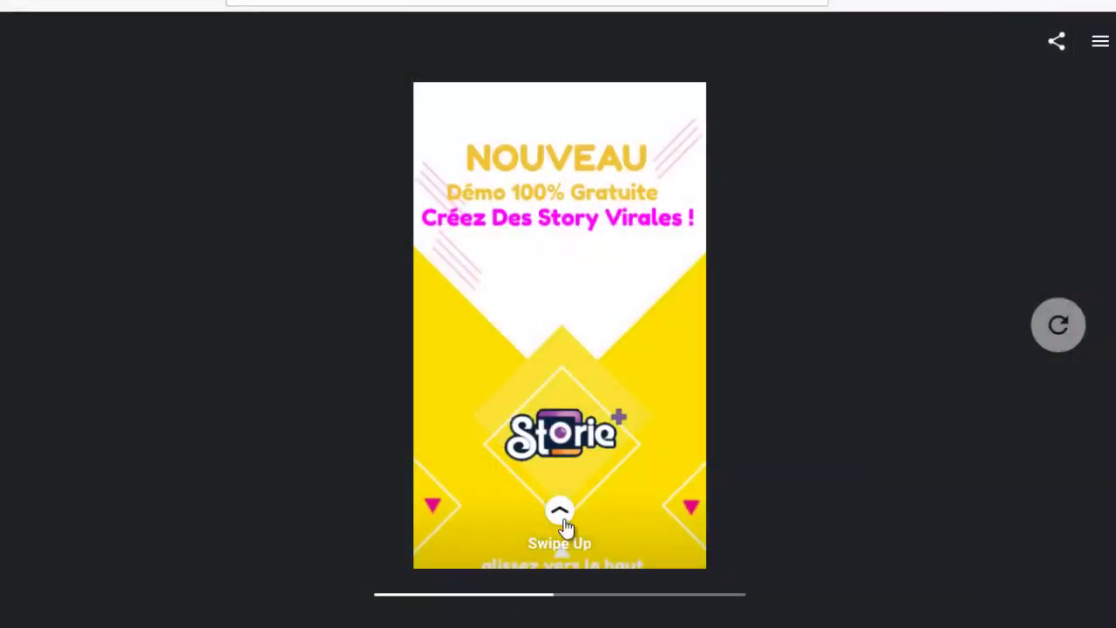
Open the story's Swipe Up attachment, test its "Cliquez ici pour un accès immédiat !" link, and close the attachment.
left_click(562, 522)
scroll(571, 272, "down", 4)
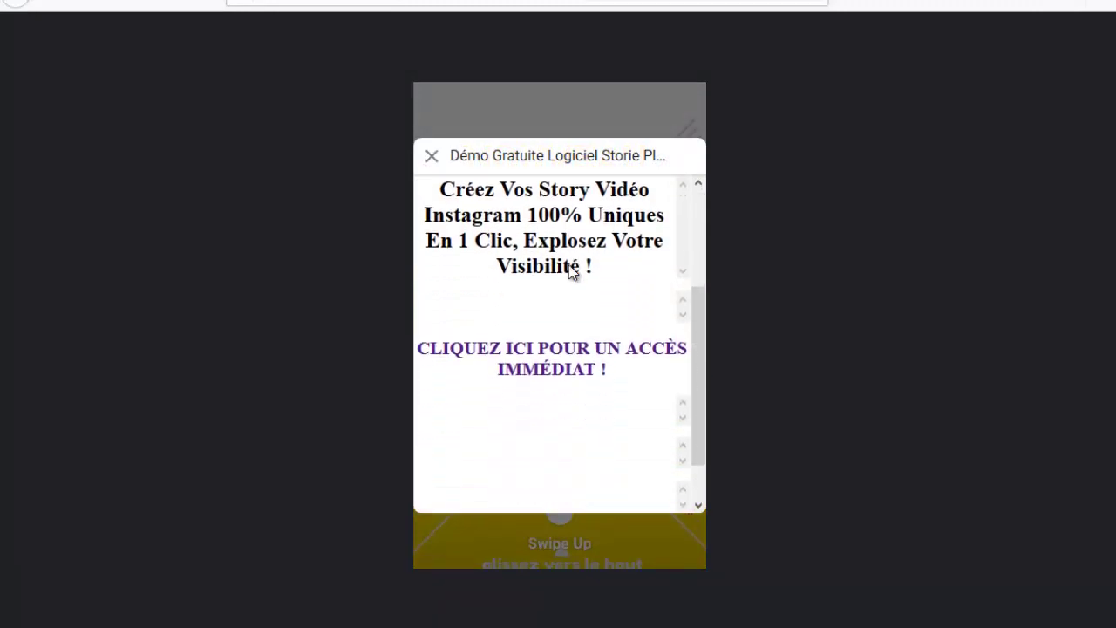
left_click(559, 355)
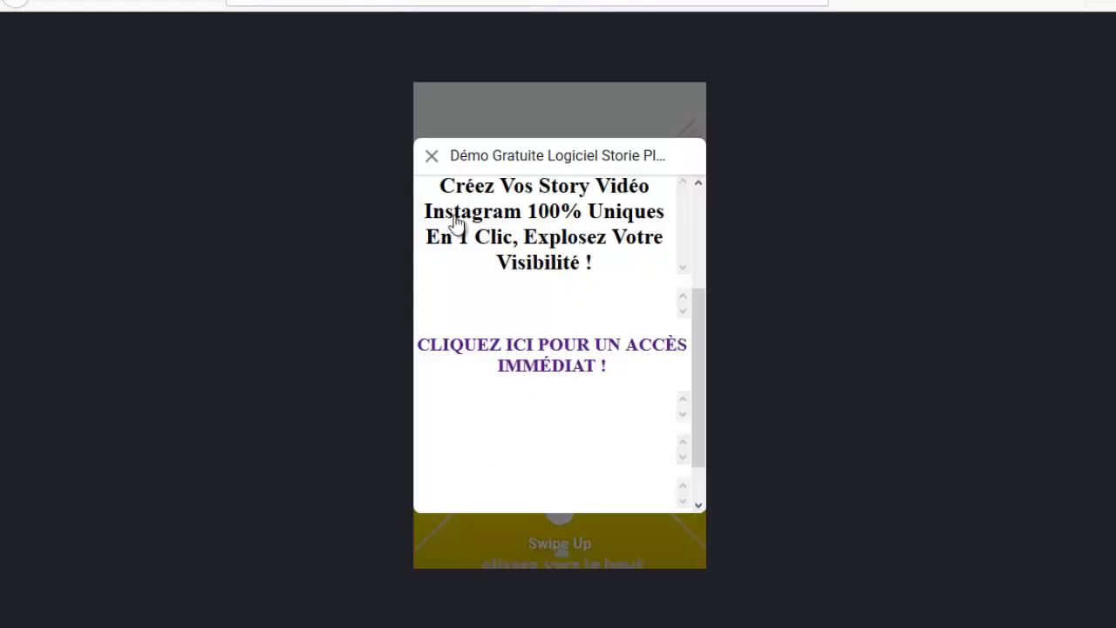
left_click(789, 347)
Look over the square-thumbnail widget further down the site page and return to the embedded product story.
scroll(550, 217, "down", 7)
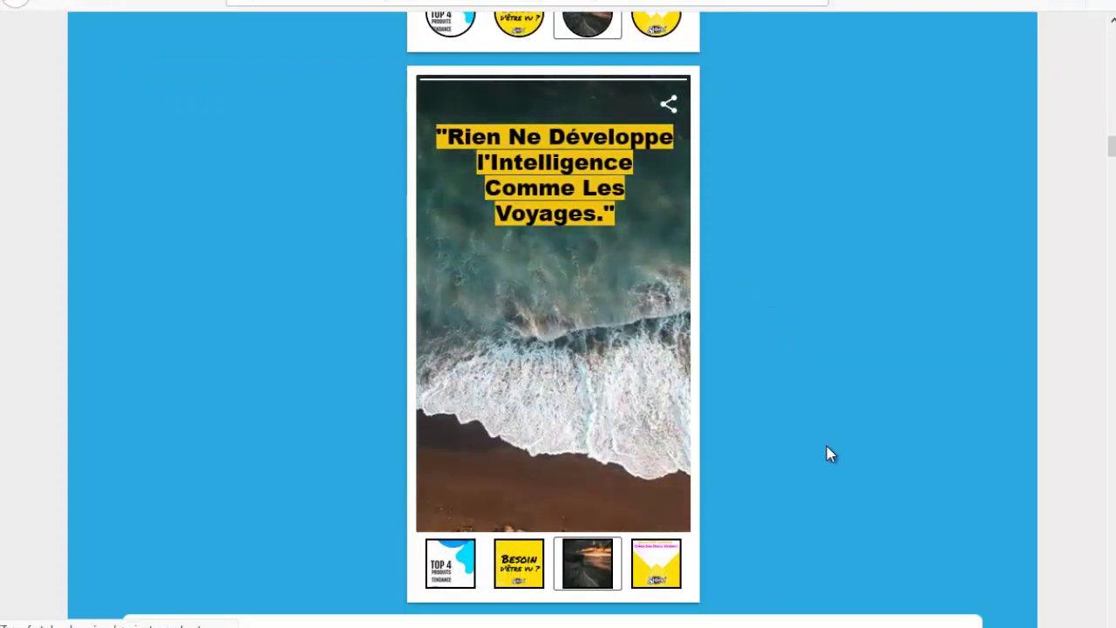
scroll(787, 401, "up", 10)
scroll(787, 405, "up", 4)
scroll(787, 419, "down", 2)
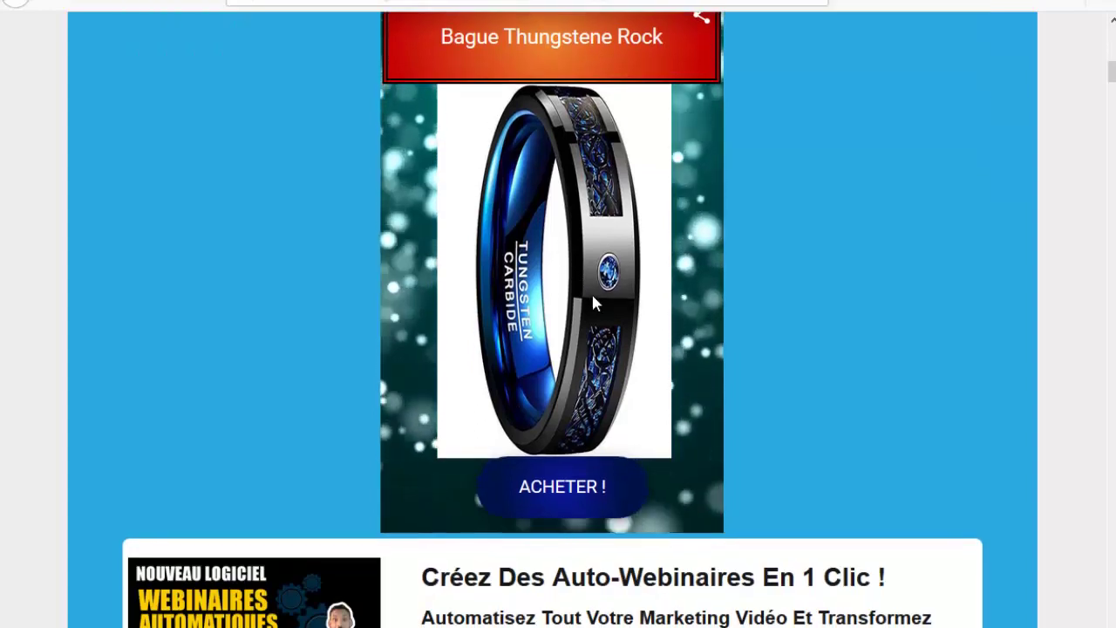
scroll(558, 227, "up", 2)
scroll(598, 92, "down", 1)
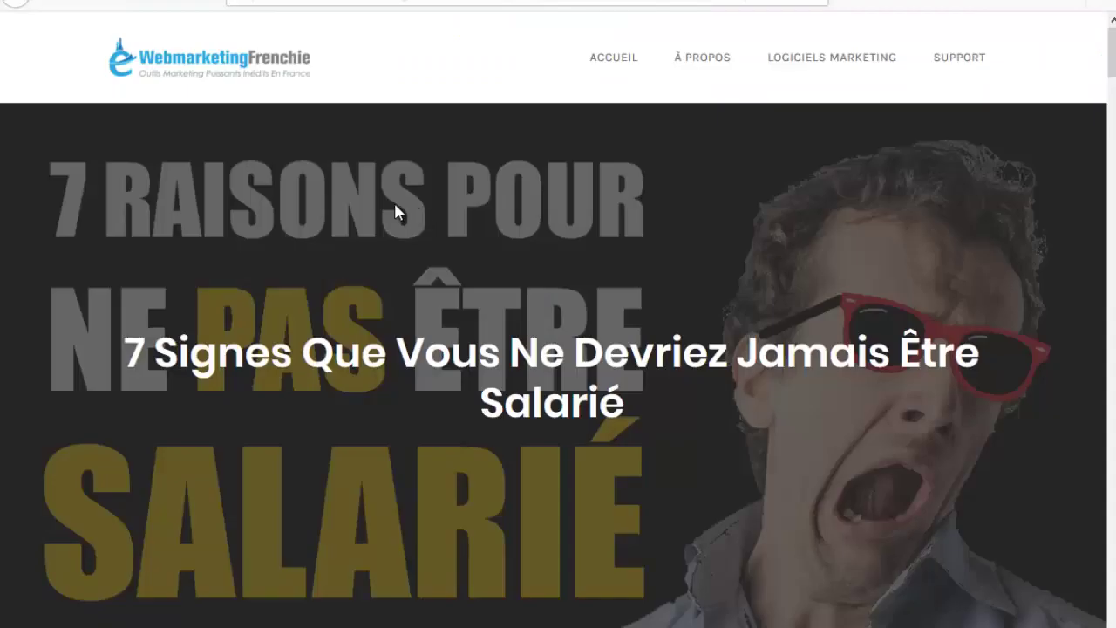
On the blog article "7 Signes Que Vous Ne Devriez Jamais Être Salarié", examine the embedded story widget and show its Top 4 story.
scroll(484, 231, "down", 5)
scroll(567, 226, "down", 2)
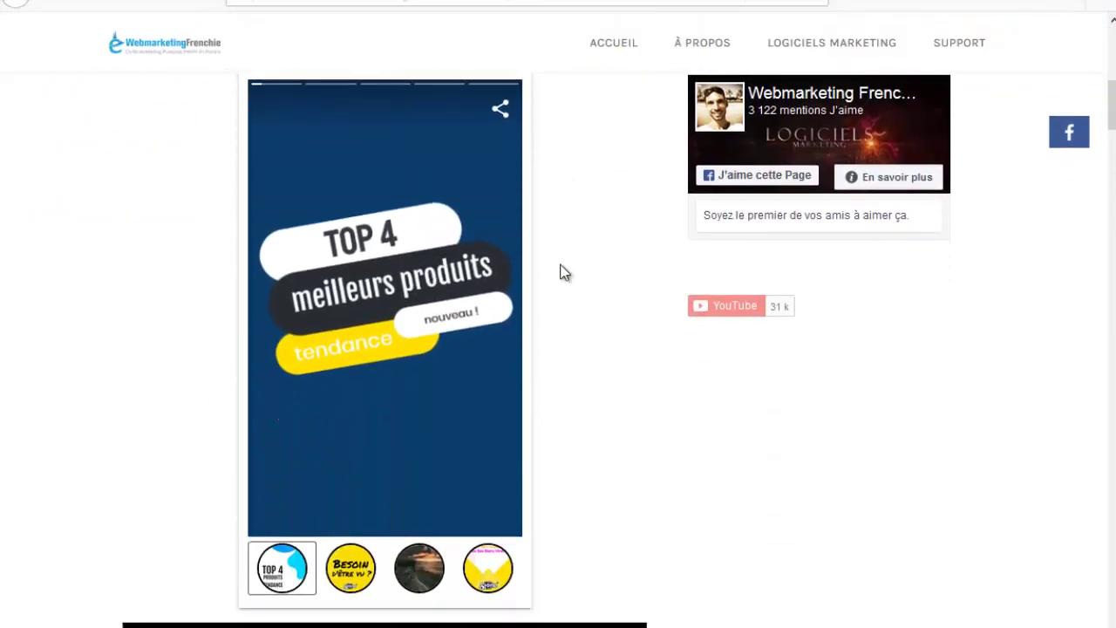
scroll(277, 261, "down", 10)
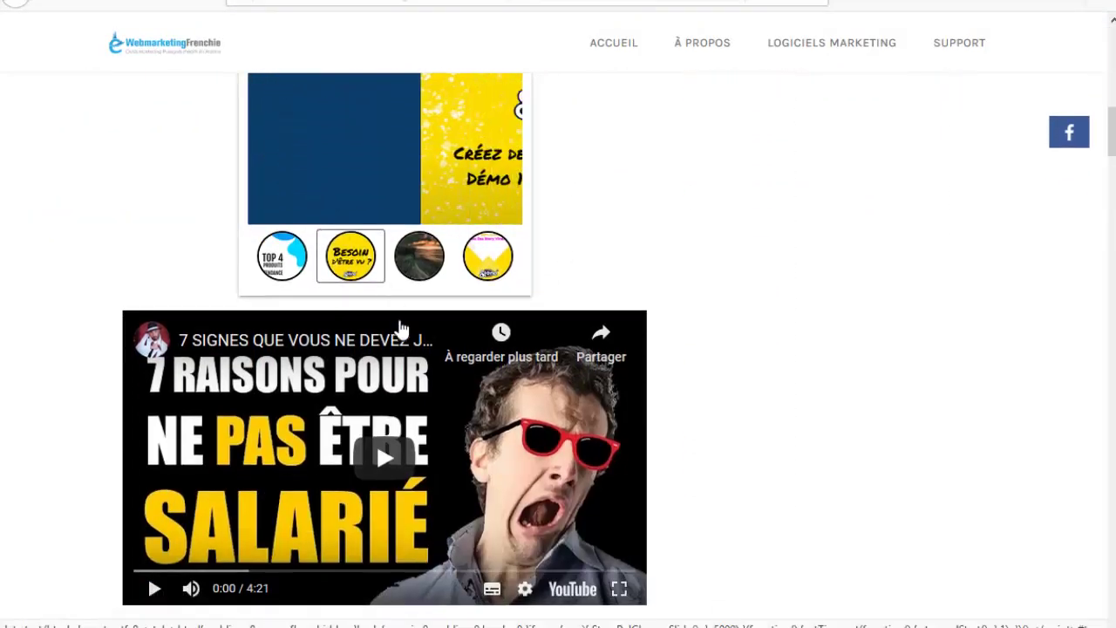
scroll(374, 520, "up", 10)
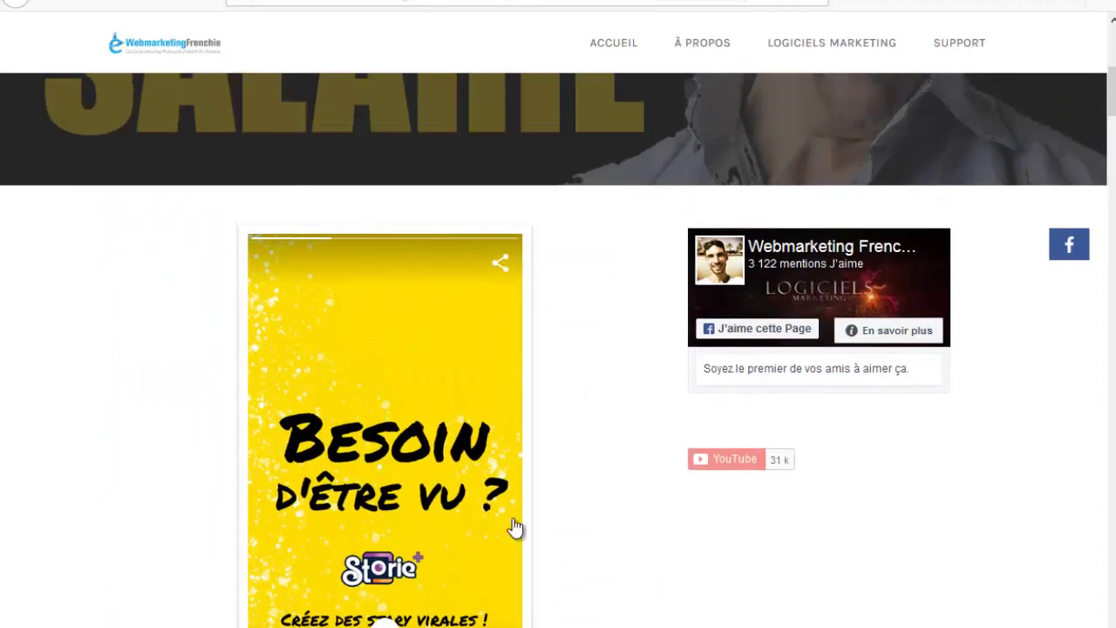
scroll(523, 506, "down", 2)
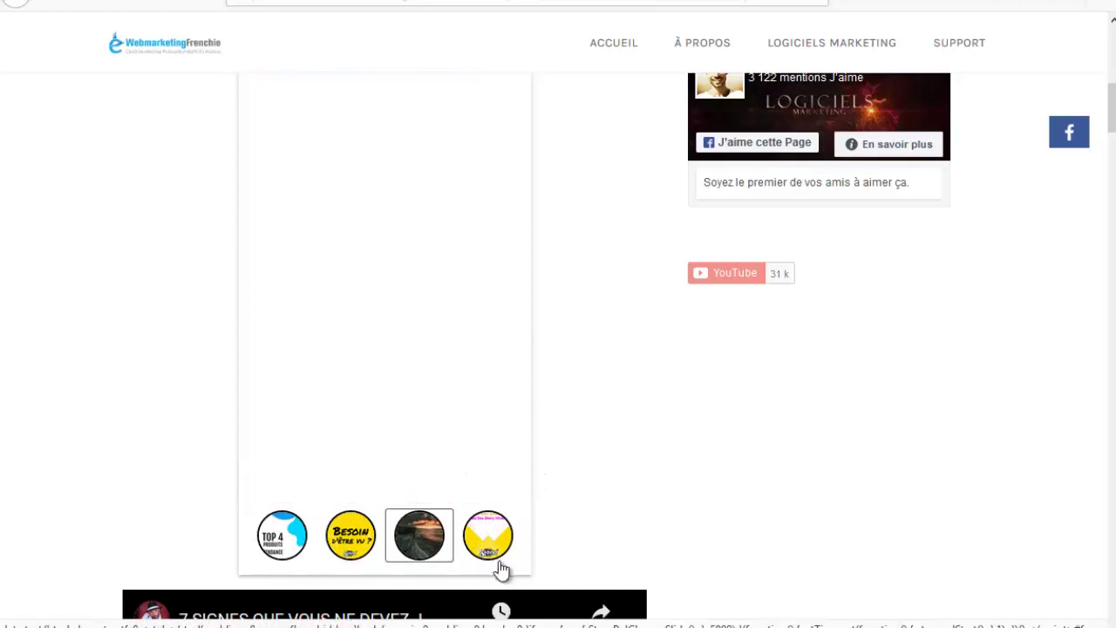
left_click(275, 543)
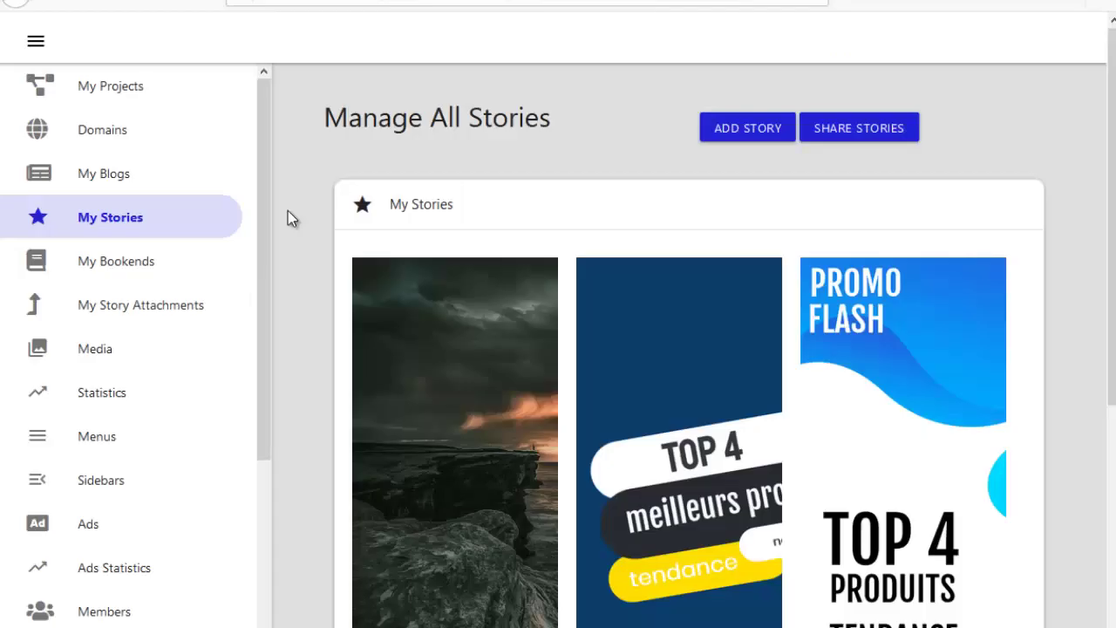
Back in the story dashboard, look over the stories listed under My Stories.
scroll(288, 212, "down", 2)
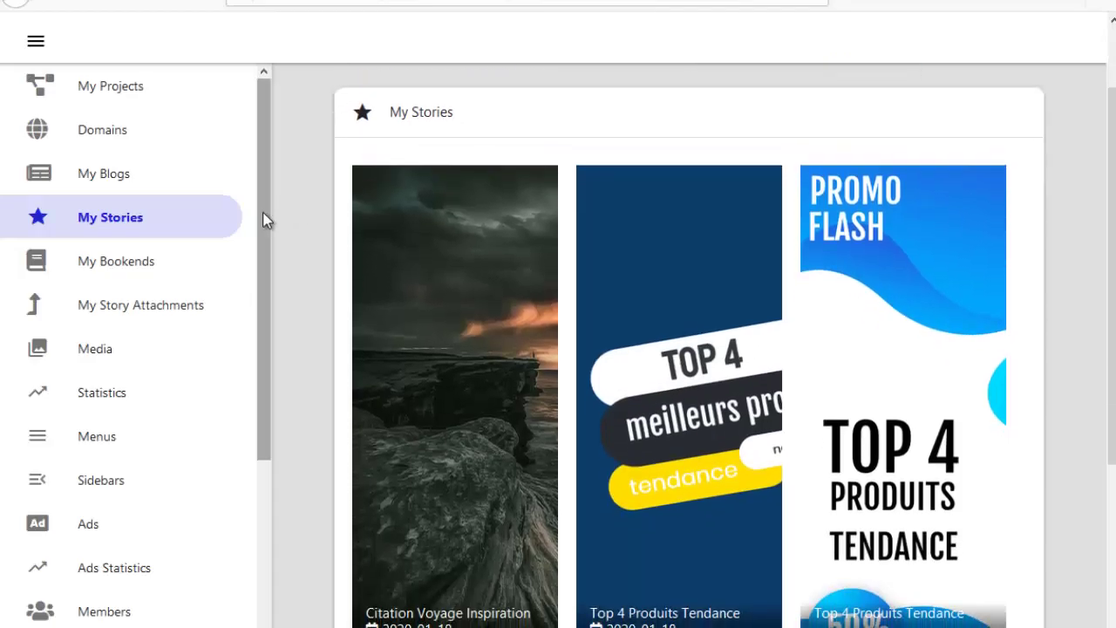